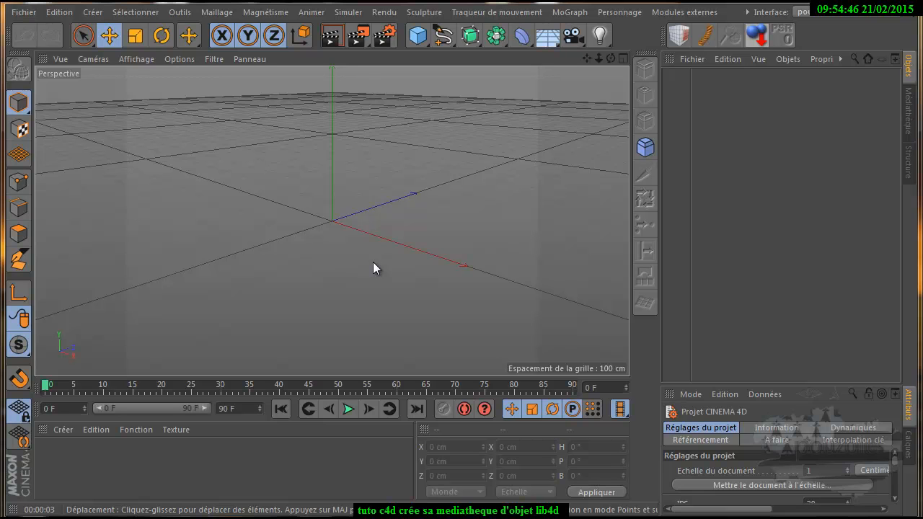
Open the minion scene file from the minion folder in modelisation on the DATA (D:) drive.
left_click(81, 468)
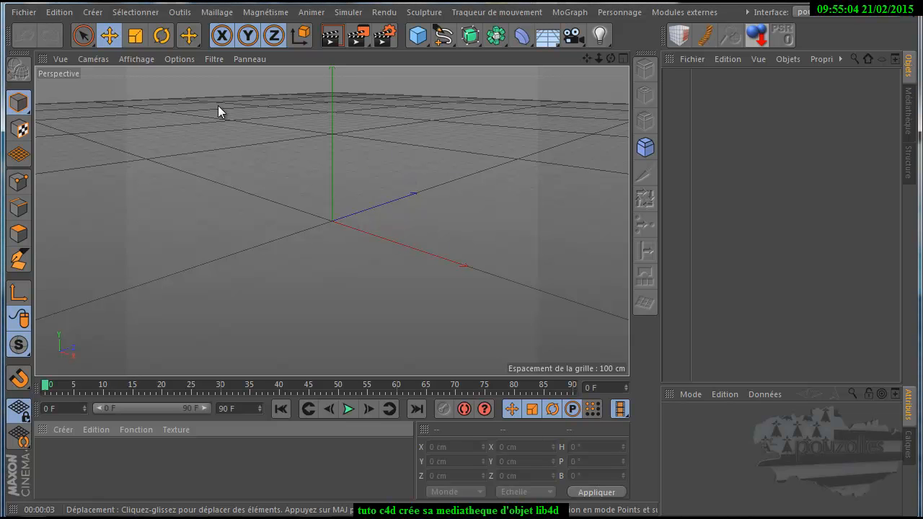
left_click(17, 13)
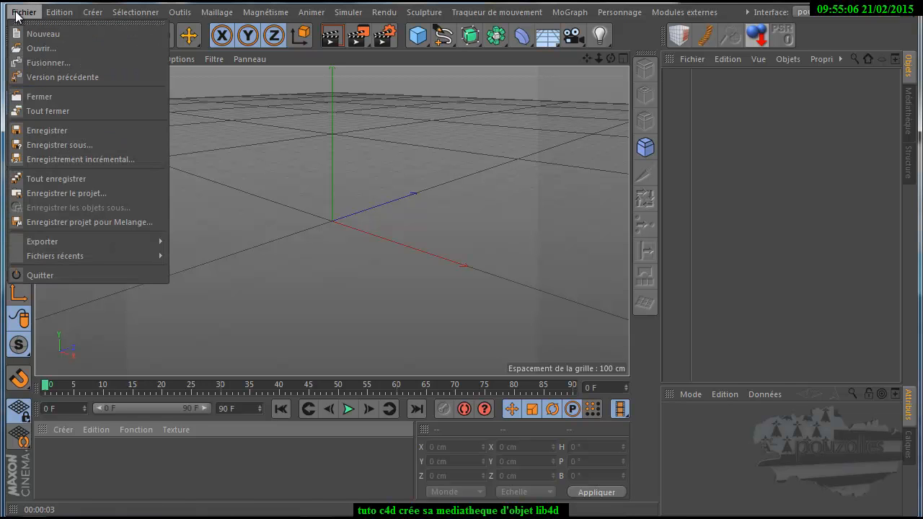
left_click(35, 47)
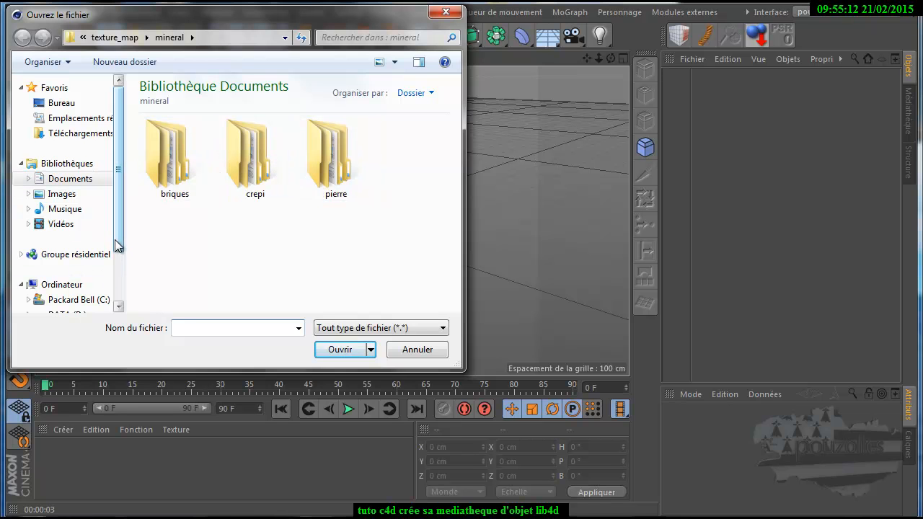
scroll(118, 247, "down", 2)
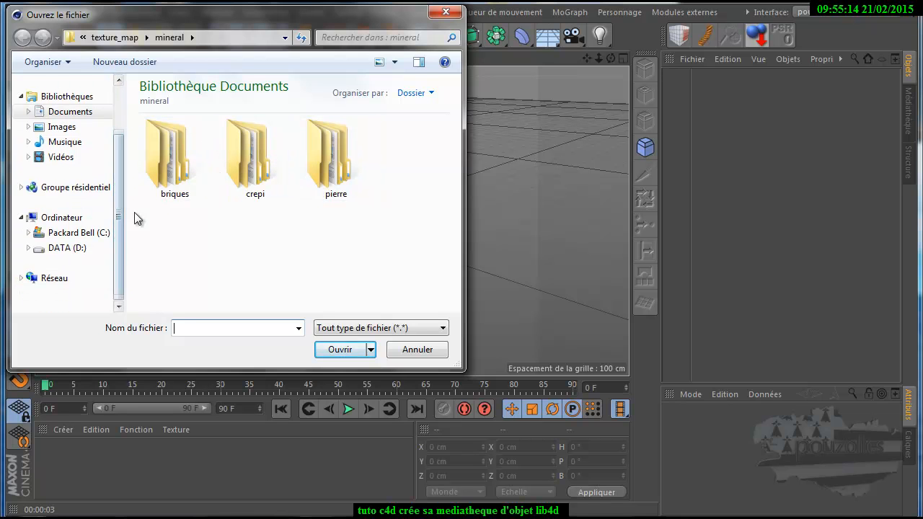
left_click_drag(183, 41, 179, 334)
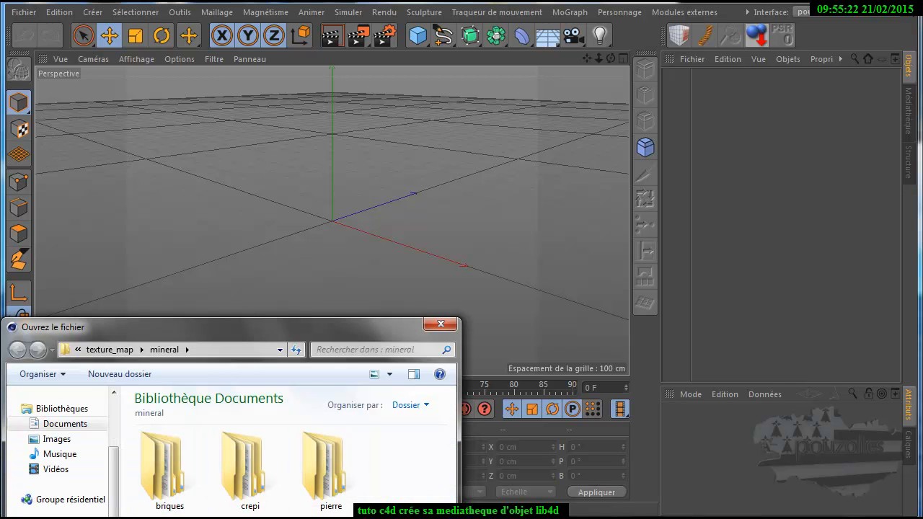
left_click_drag(262, 349, 350, 183)
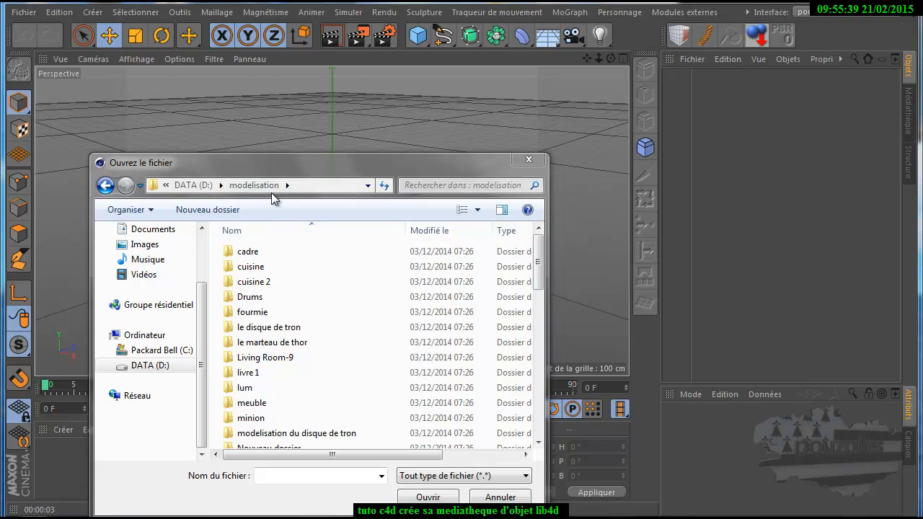
left_click_drag(283, 164, 293, 104)
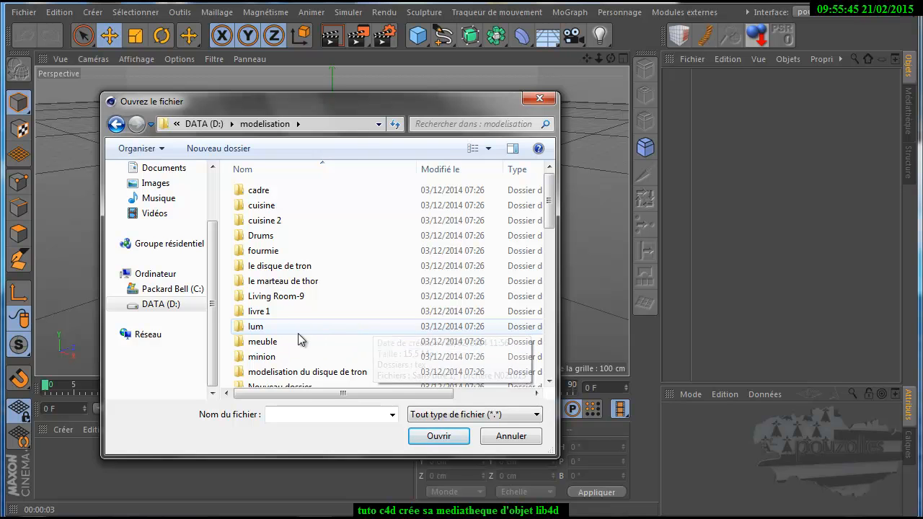
left_click(267, 358)
double_click(267, 358)
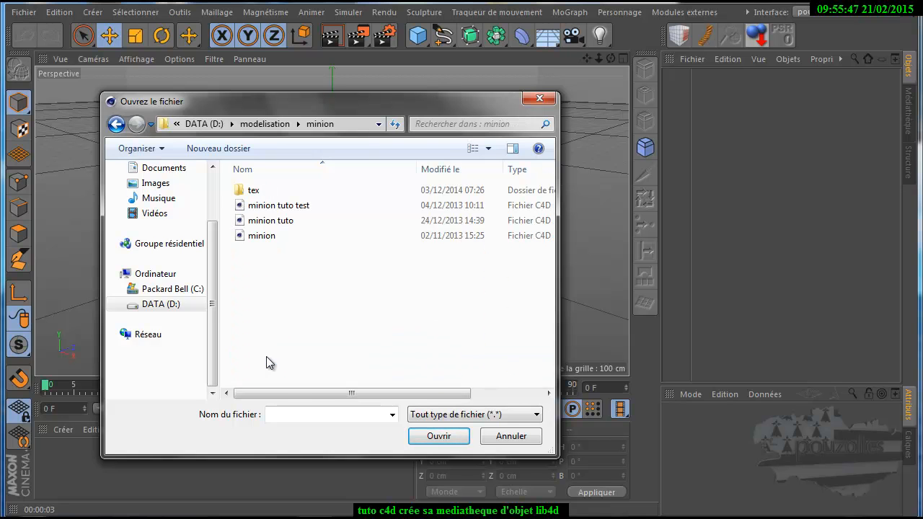
double_click(253, 237)
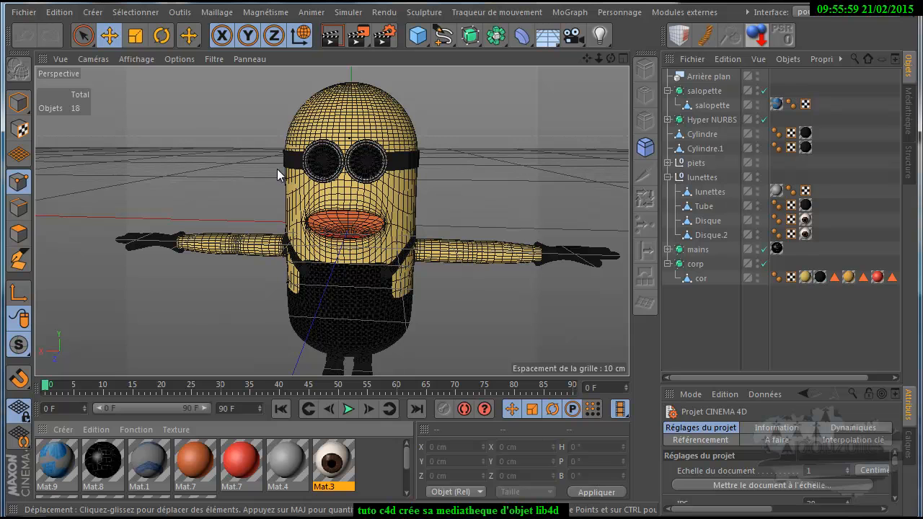
Open the robot fourmi scene file from the robot fourmi folder in modelisation.
left_click(26, 14)
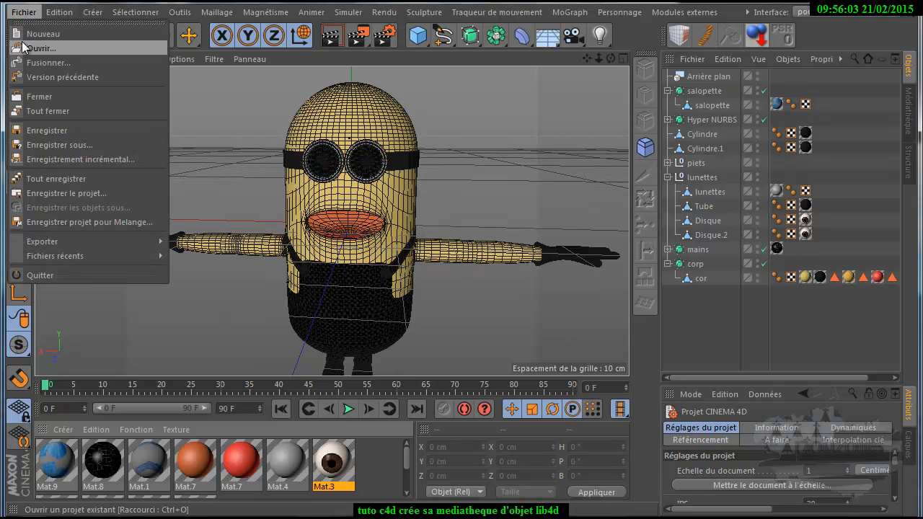
left_click(25, 48)
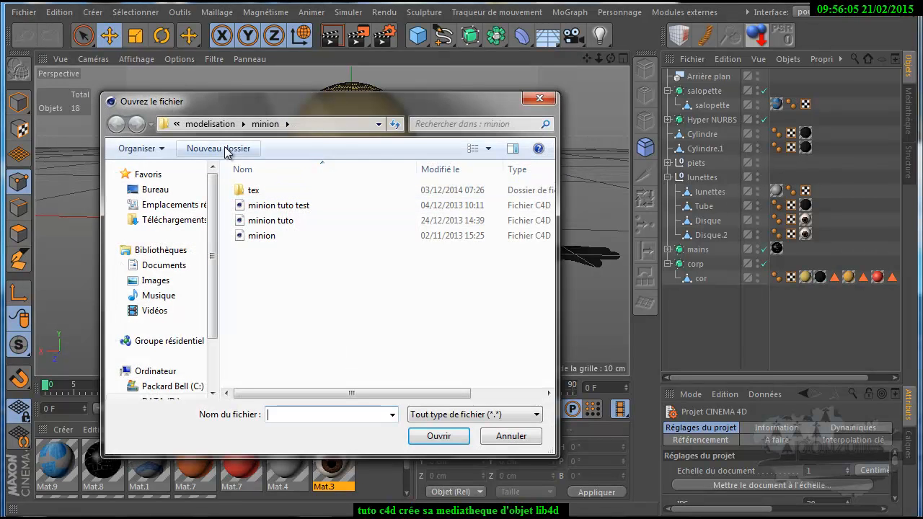
left_click(214, 123)
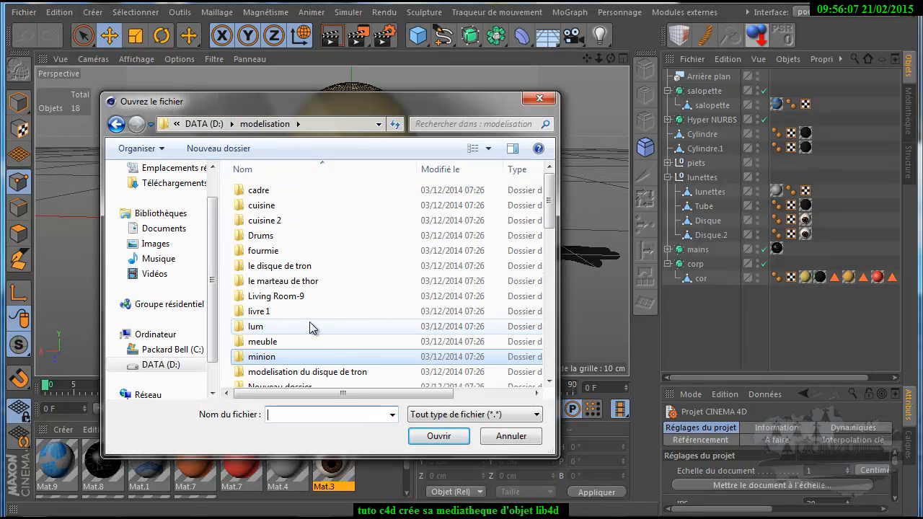
left_click(313, 327)
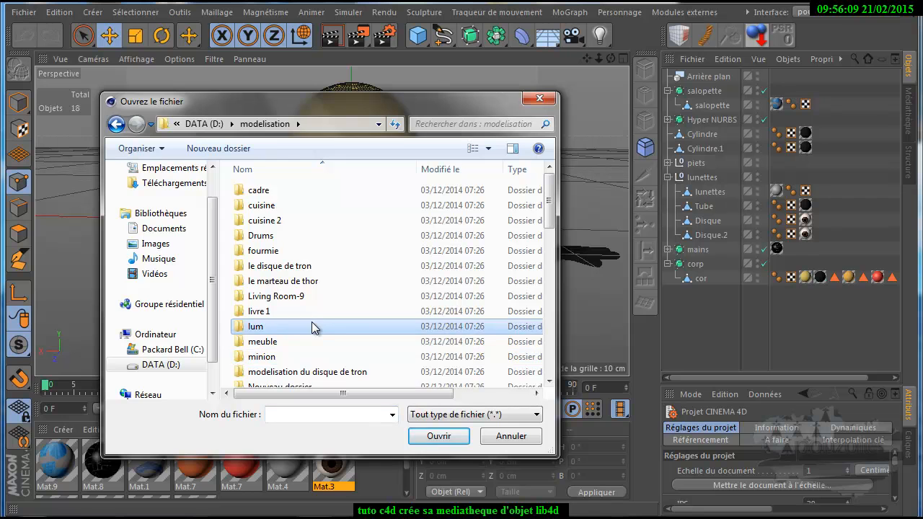
scroll(313, 326, "down", 2)
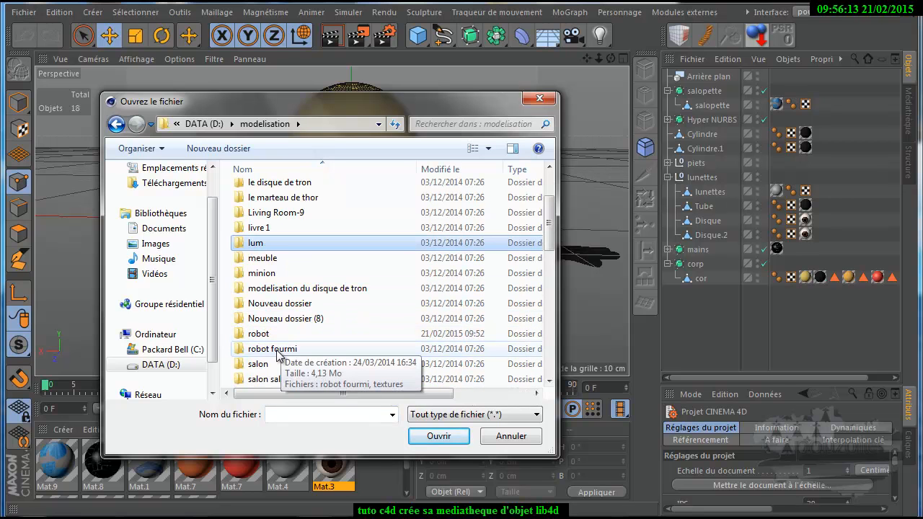
double_click(276, 349)
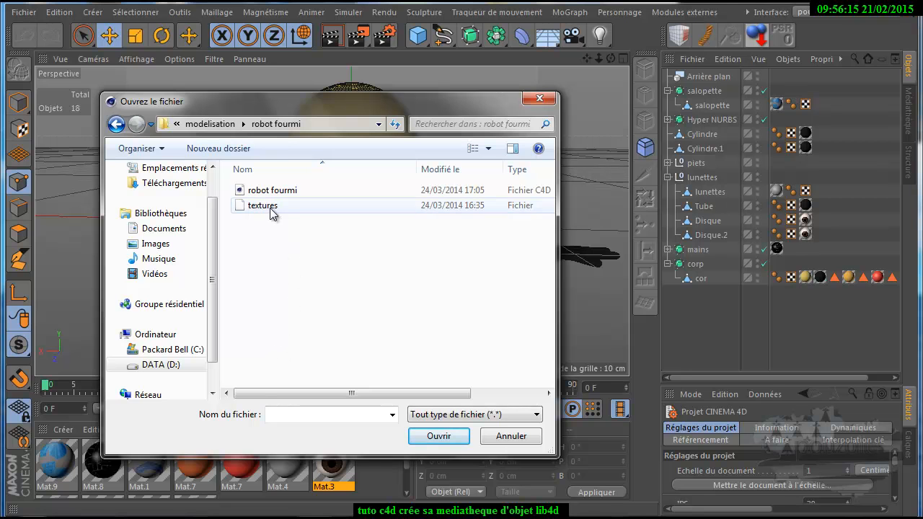
double_click(254, 191)
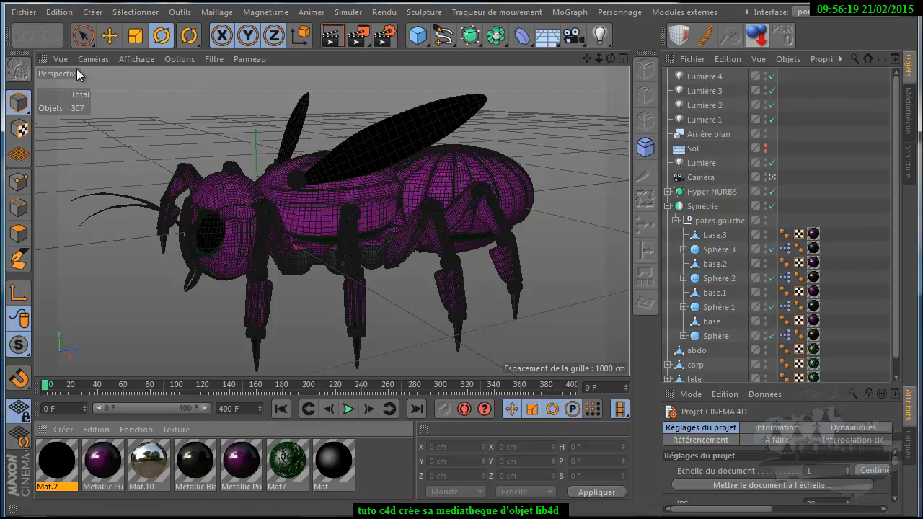
Open the robot final scene file from the robot folder in modelisation.
left_click(24, 12)
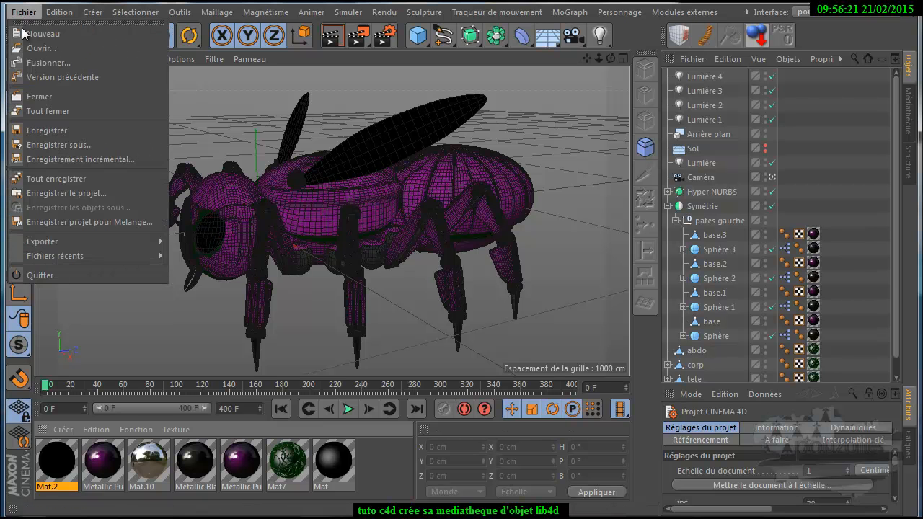
left_click(37, 48)
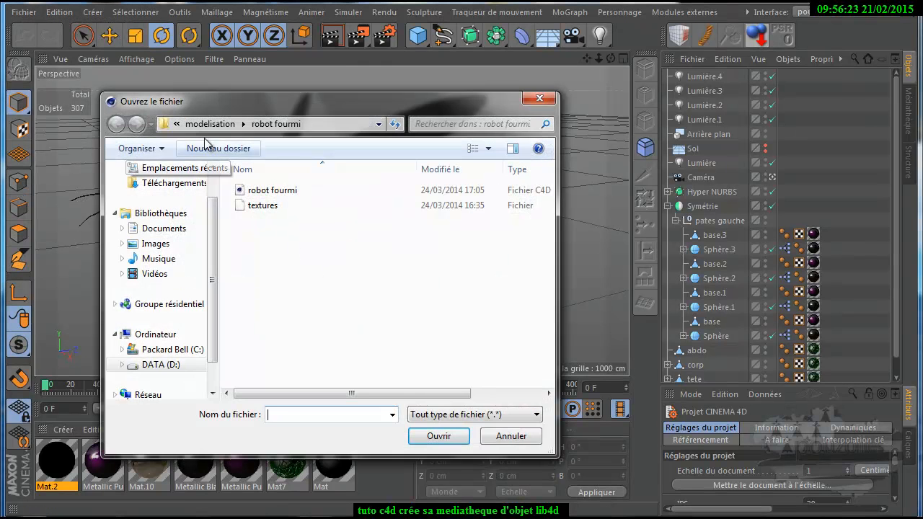
left_click(210, 123)
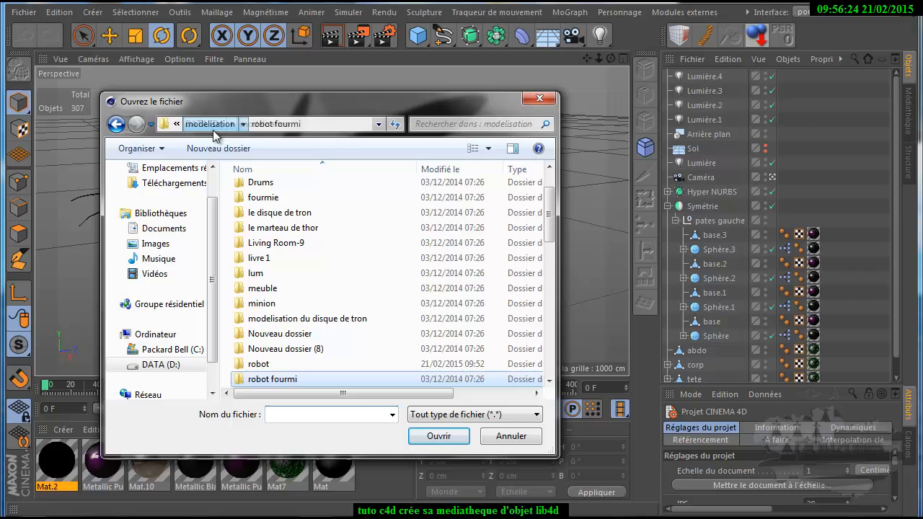
left_click(303, 309)
scroll(303, 313, "down", 1)
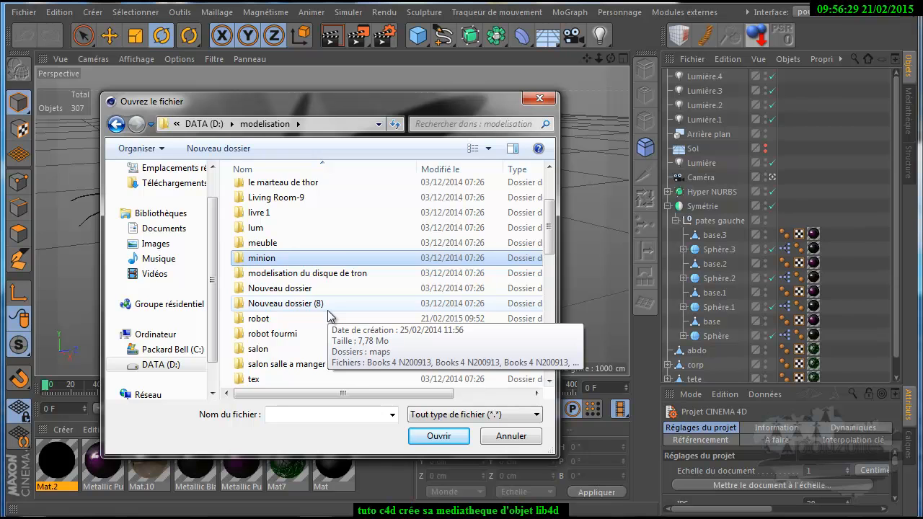
scroll(328, 315, "down", 1)
double_click(261, 274)
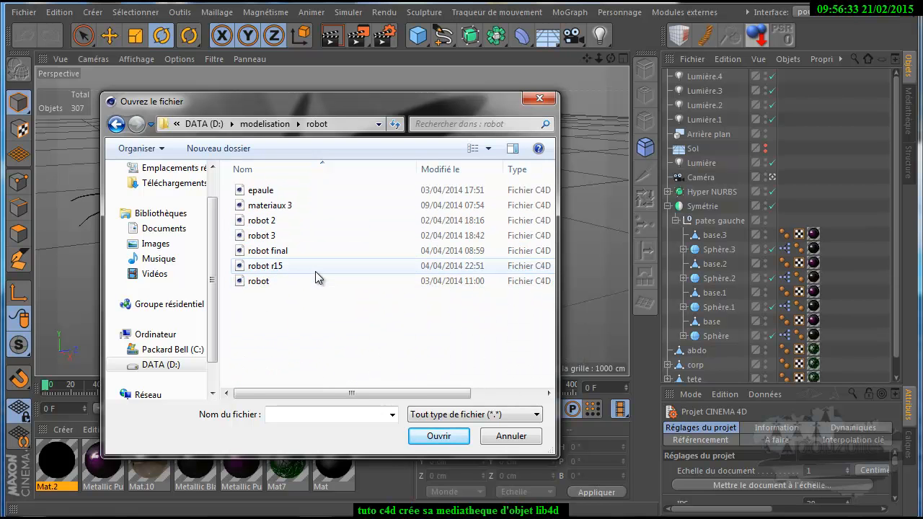
double_click(267, 251)
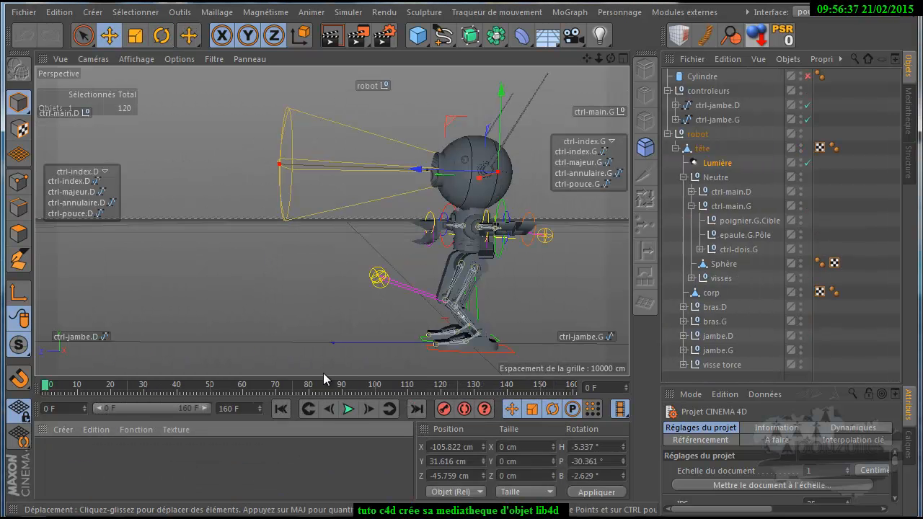
Preview the robot's animation briefly, stop it and return to the first frame.
left_click(348, 408)
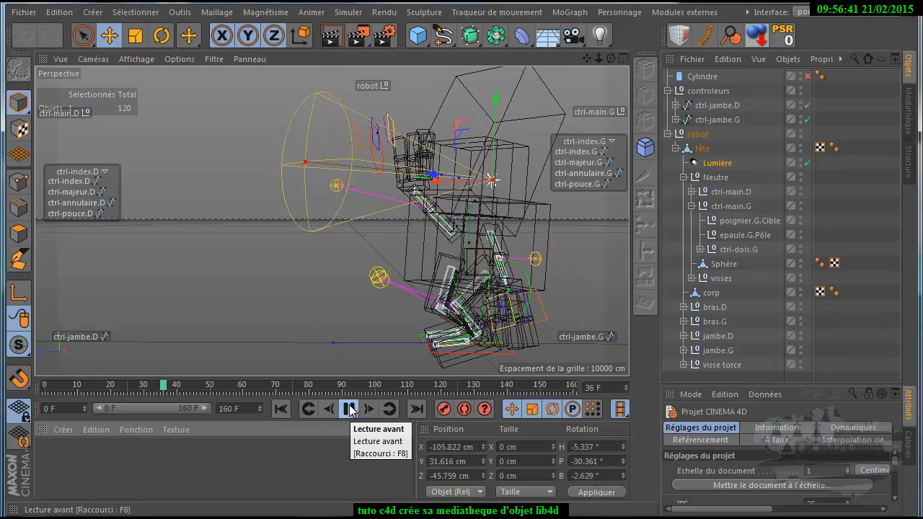
left_click(347, 410)
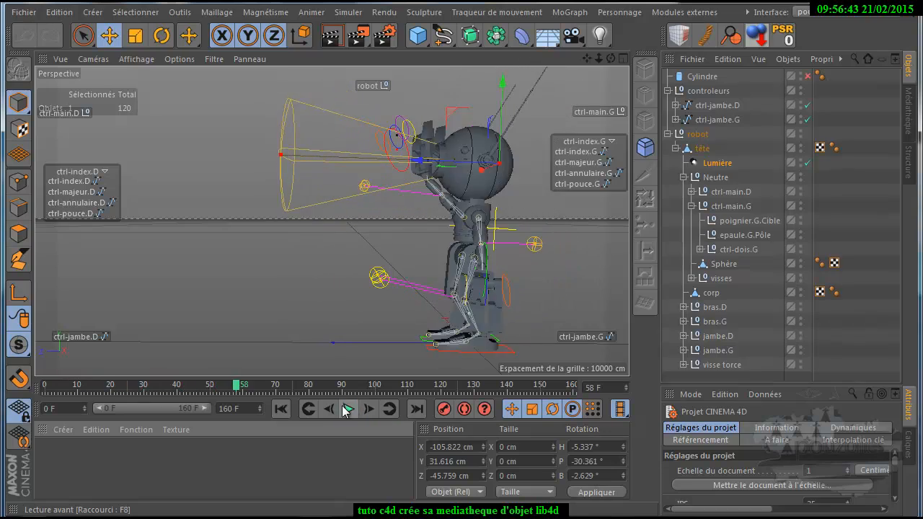
left_click(280, 409)
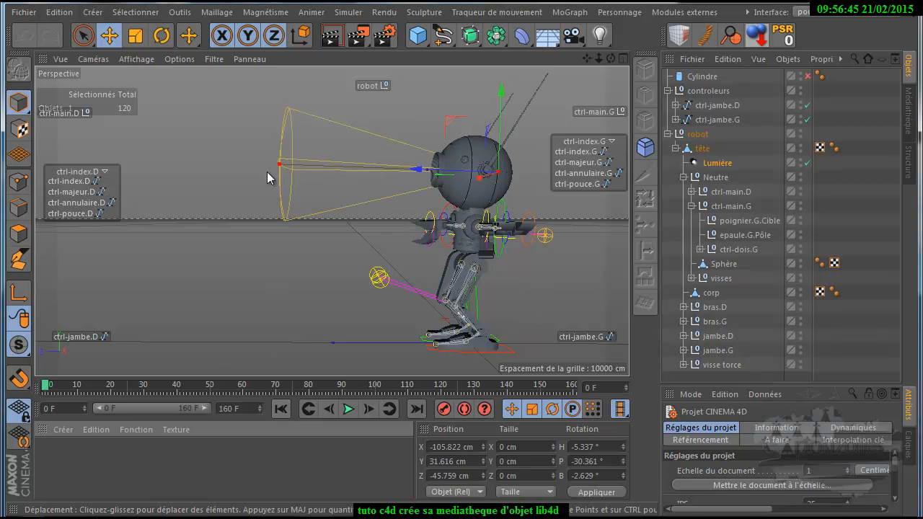
Open the salon salle a manger scene file from the salon salle a manger folder in modelisation.
left_click(23, 12)
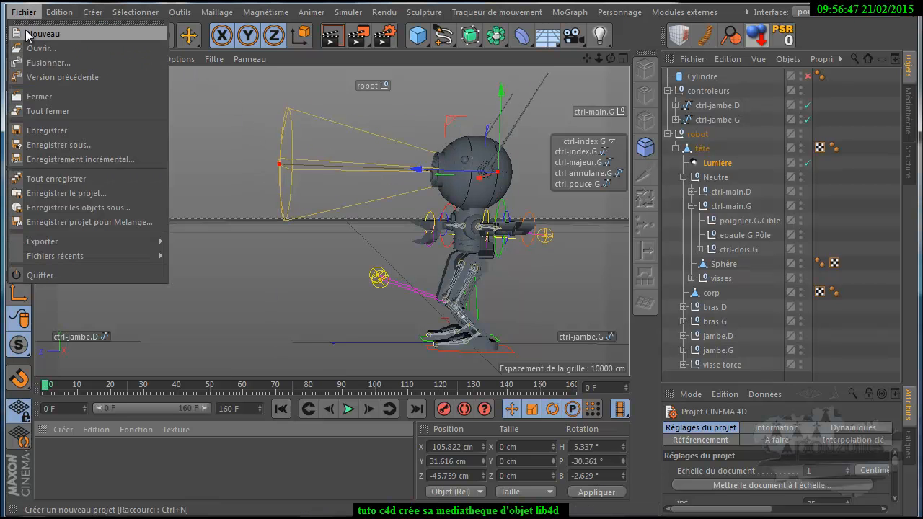
left_click(41, 49)
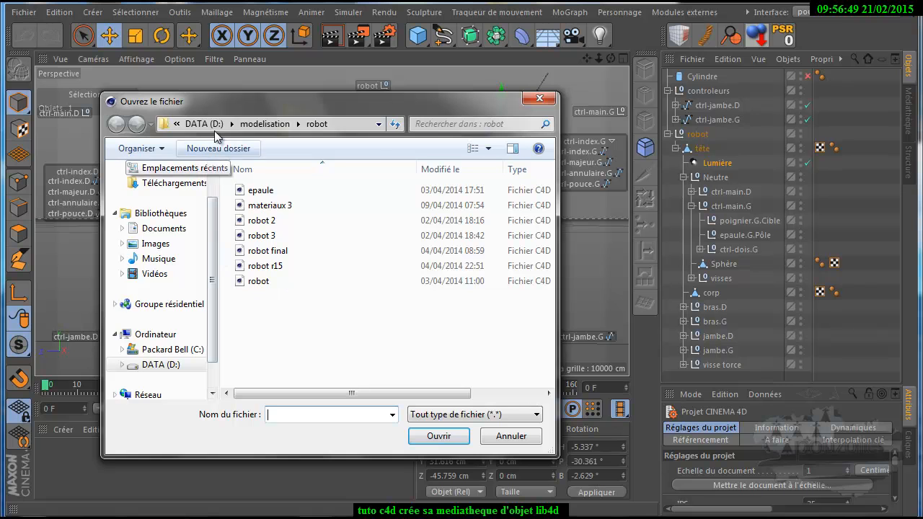
left_click(264, 123)
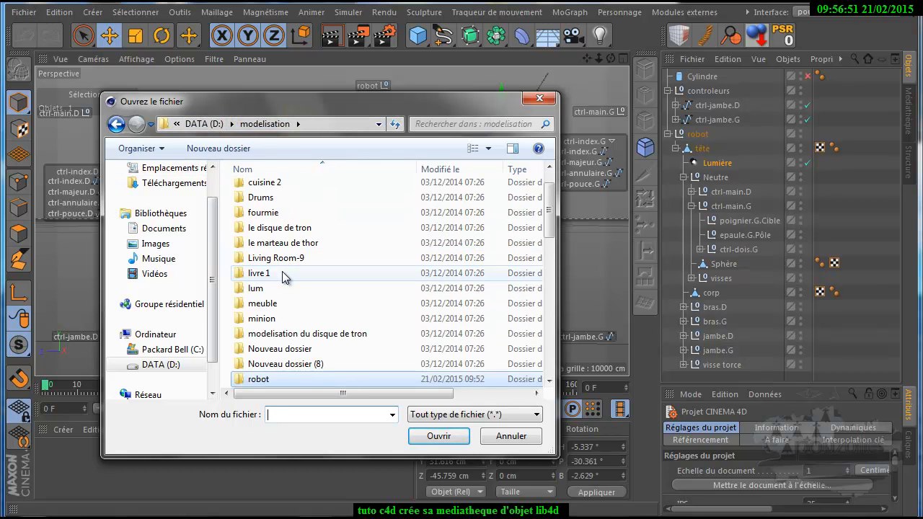
left_click(283, 273)
scroll(283, 275, "down", 2)
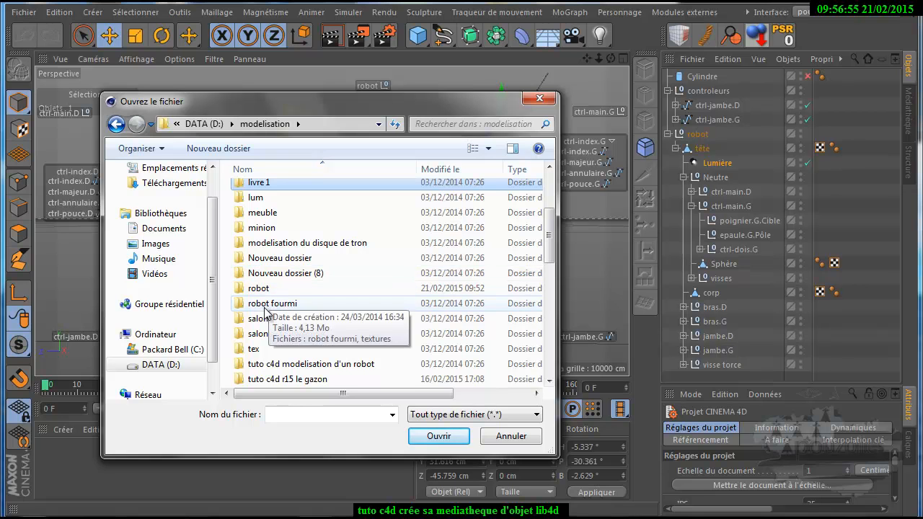
double_click(261, 333)
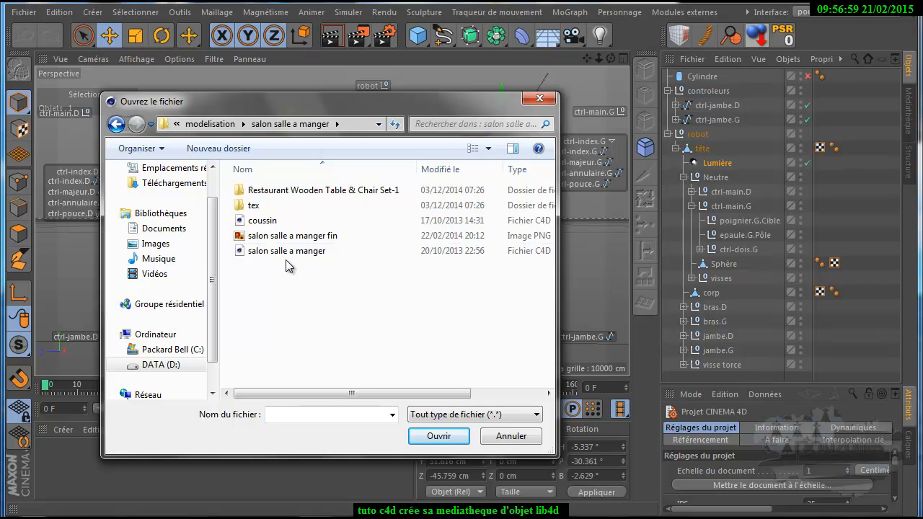
double_click(255, 250)
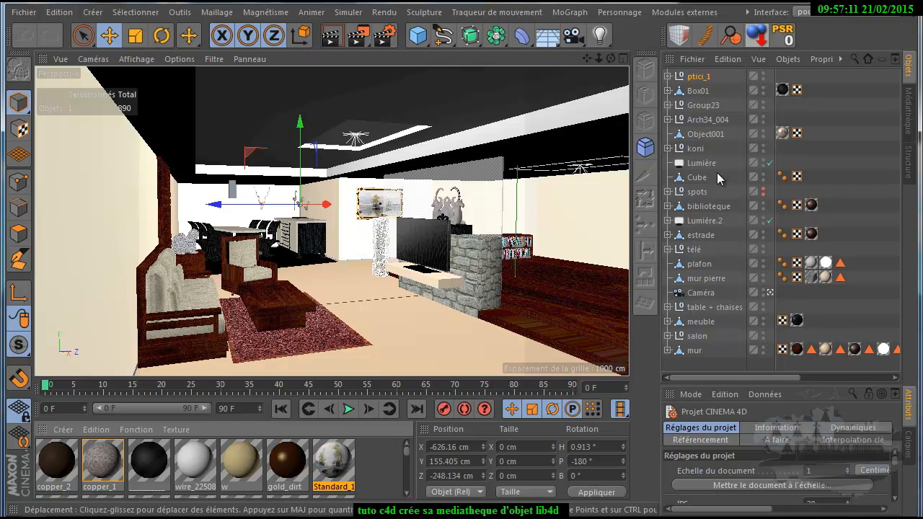
Group all objects of the scene, from ptici_1 to mur, under one null named salon.
left_click(698, 78)
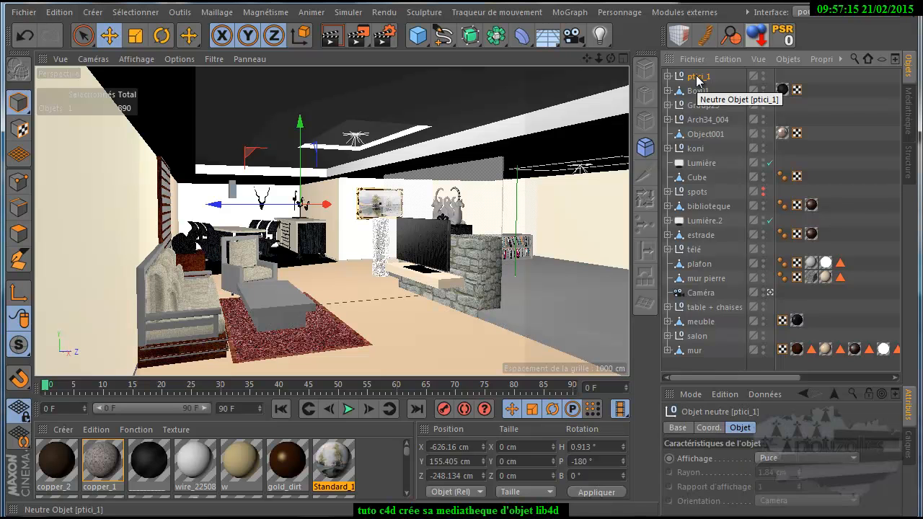
left_click(693, 351, "shift")
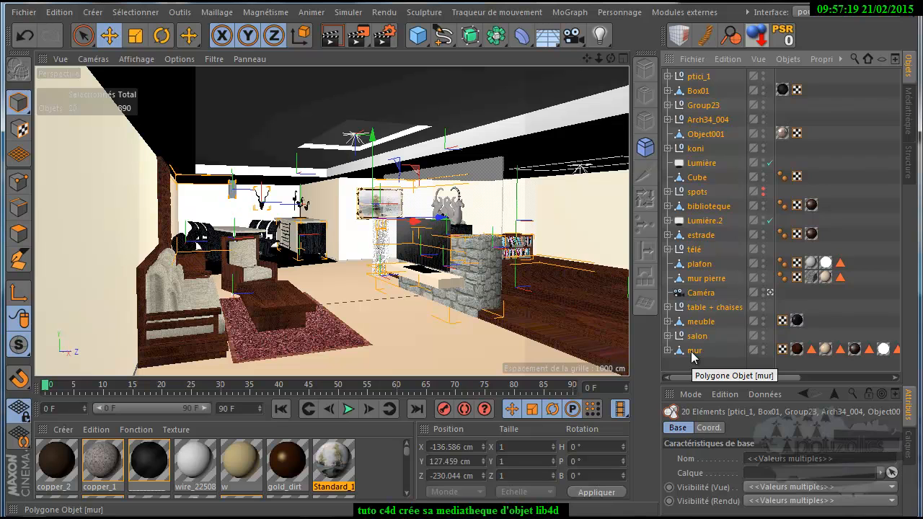
key("alt+g")
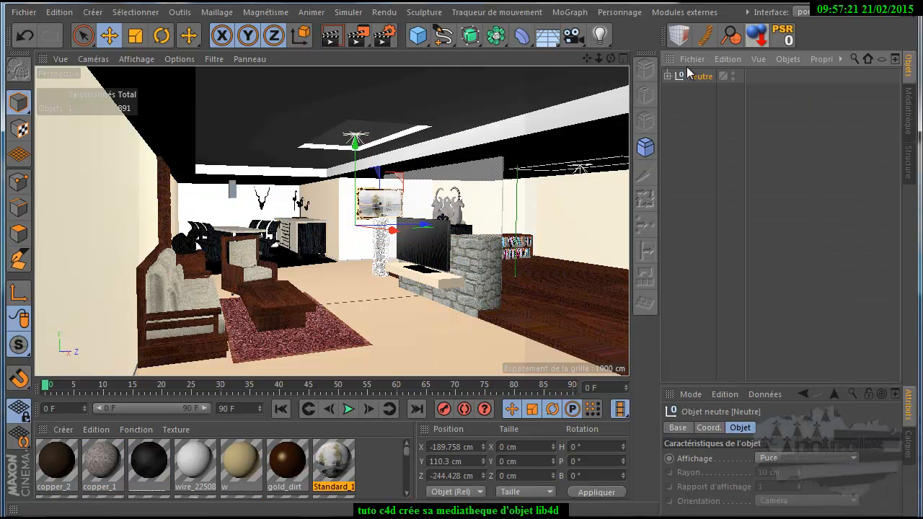
double_click(698, 77)
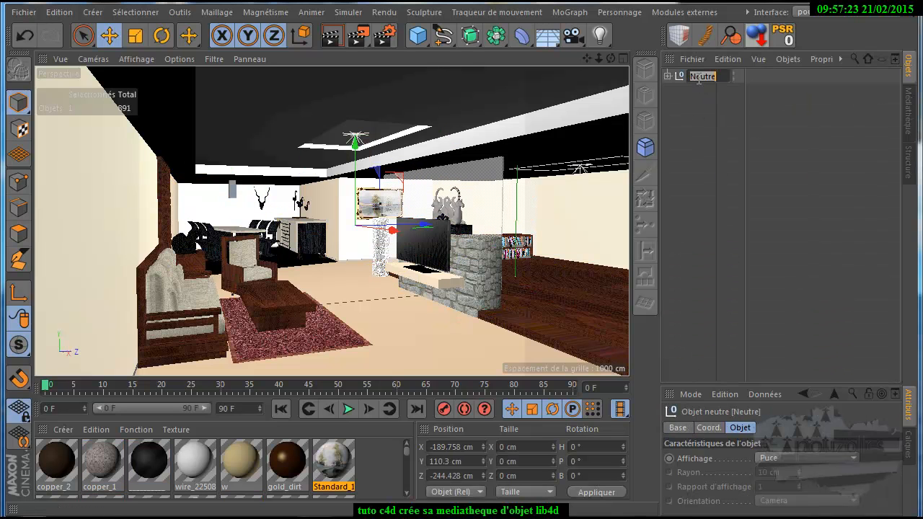
type("salon")
key("Return")
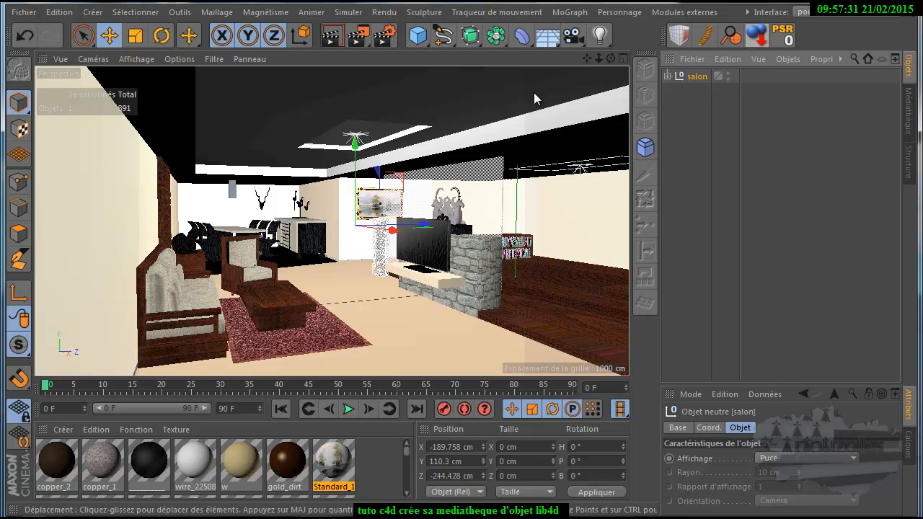
Create a new preset library named tuto in the Préréglages section of the content browser.
left_click(748, 13)
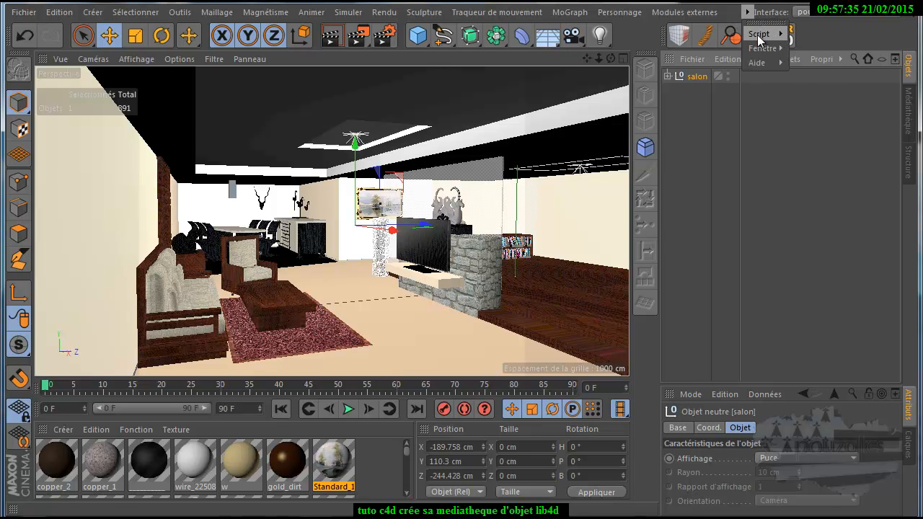
mouse_move(762, 49)
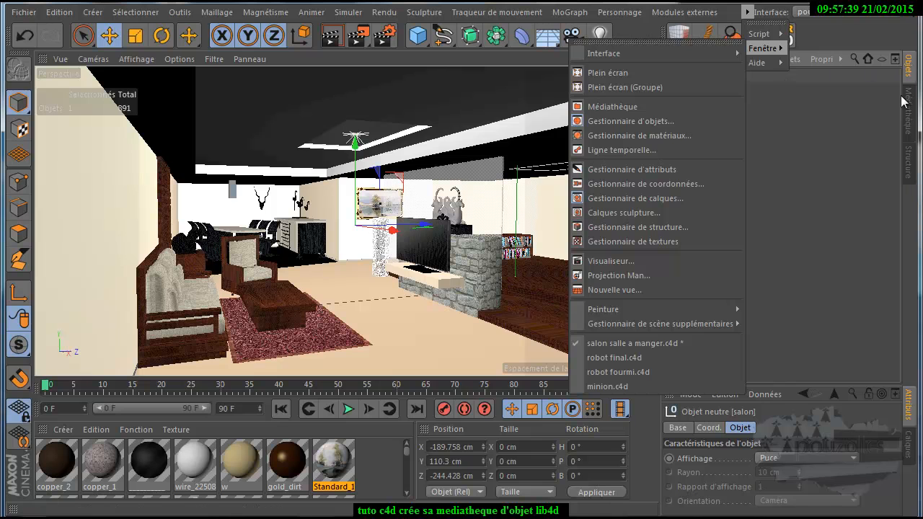
left_click(910, 121)
left_click(910, 121)
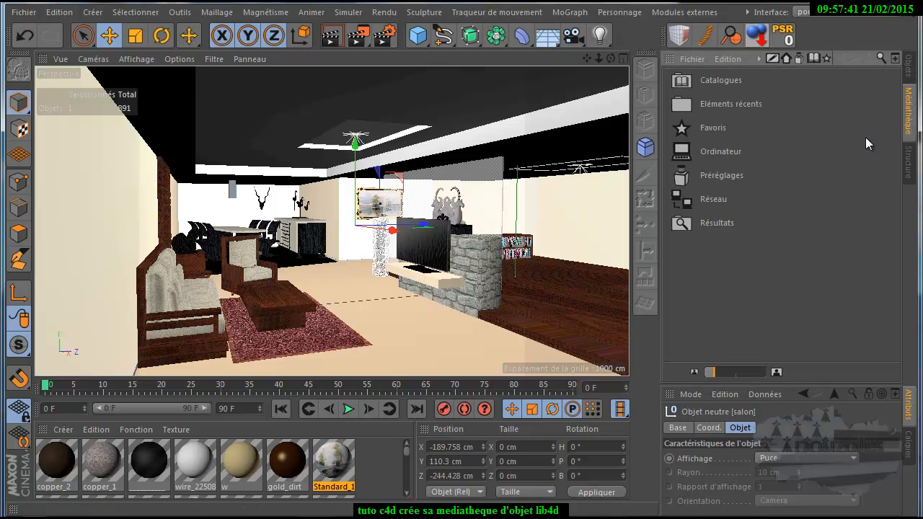
double_click(706, 173)
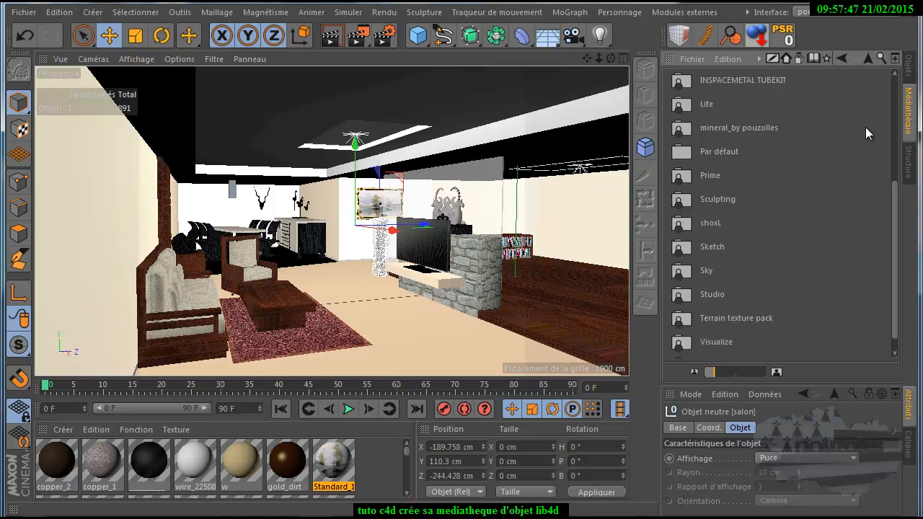
left_click(694, 60)
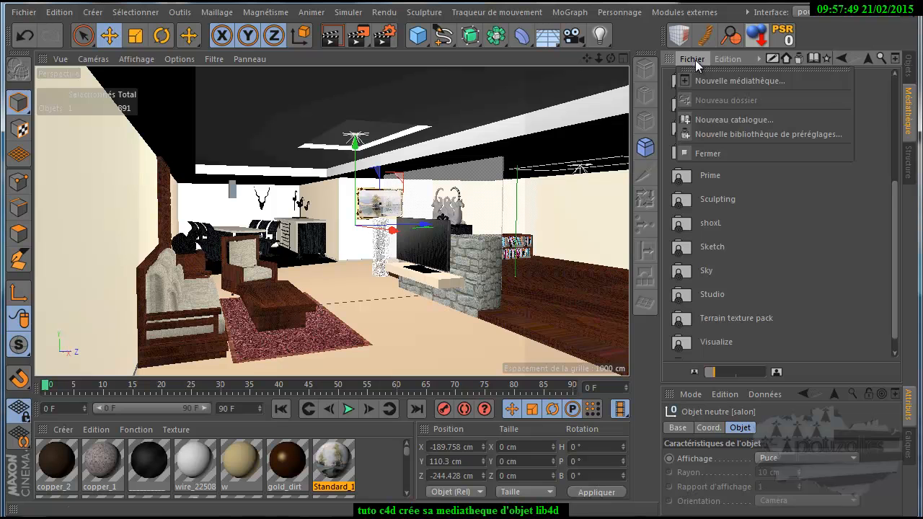
left_click(711, 135)
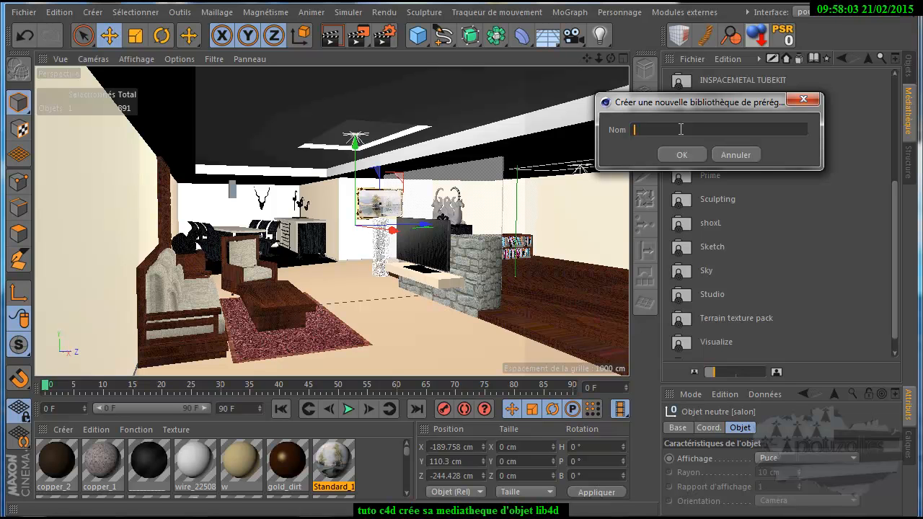
type("tuto")
left_click(678, 153)
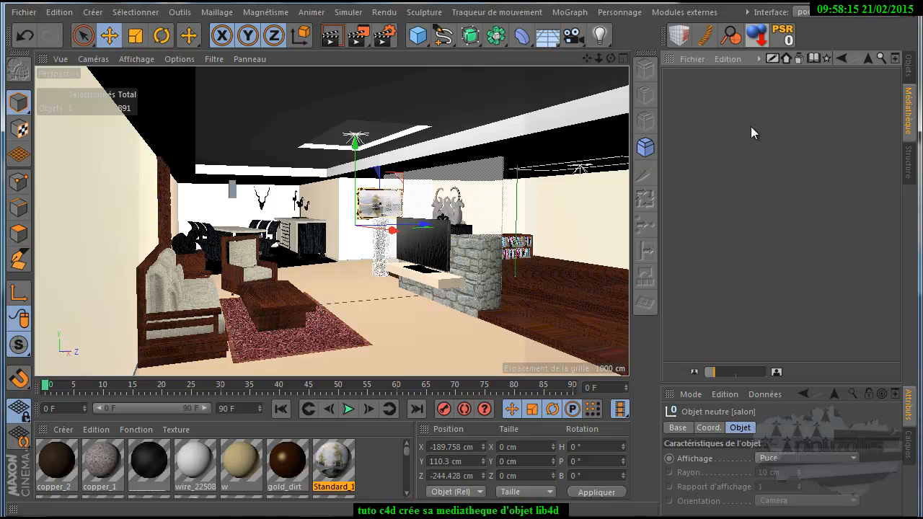
Show the object list, open the content browser in a separate window and display the empty tuto library beside it.
left_click(907, 68)
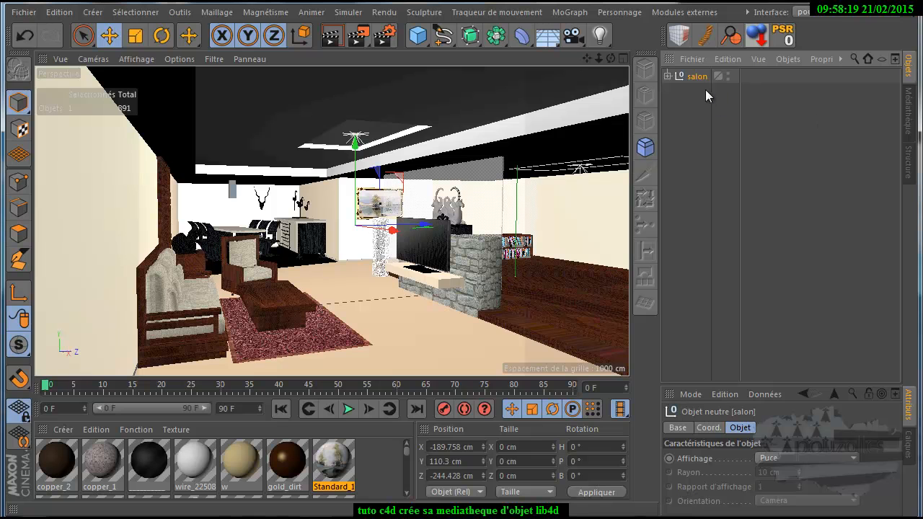
left_click(749, 13)
mouse_move(759, 50)
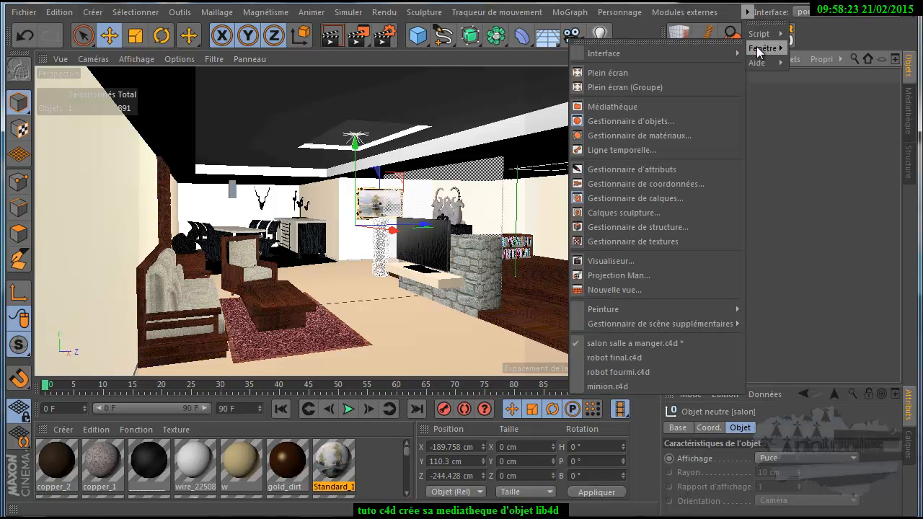
left_click(630, 106)
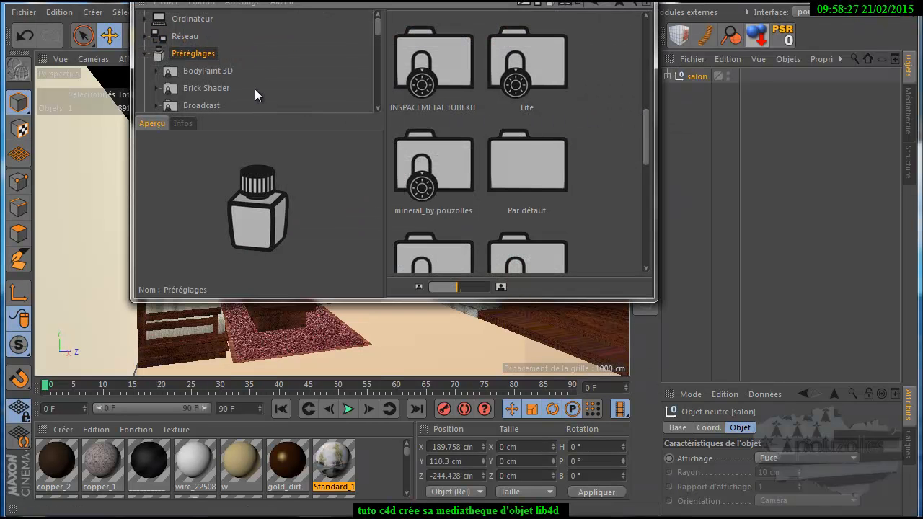
left_click_drag(374, 29, 376, 85)
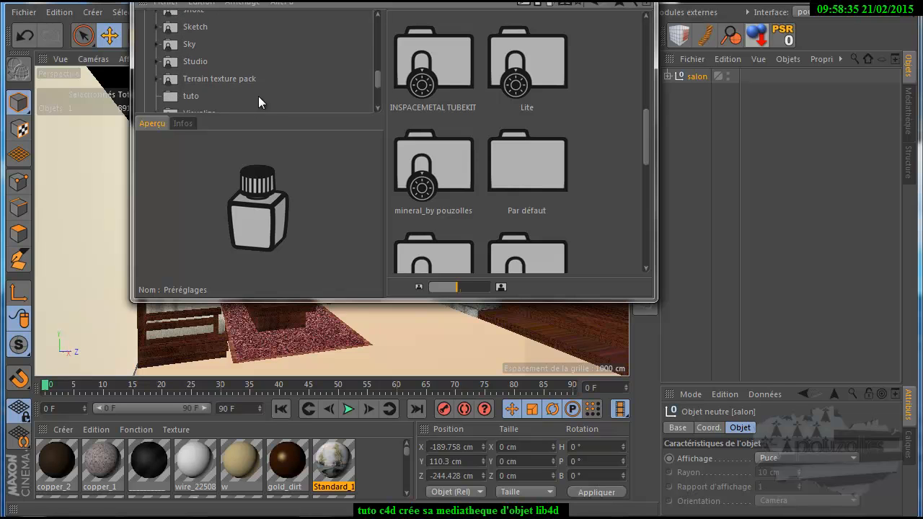
left_click(182, 96)
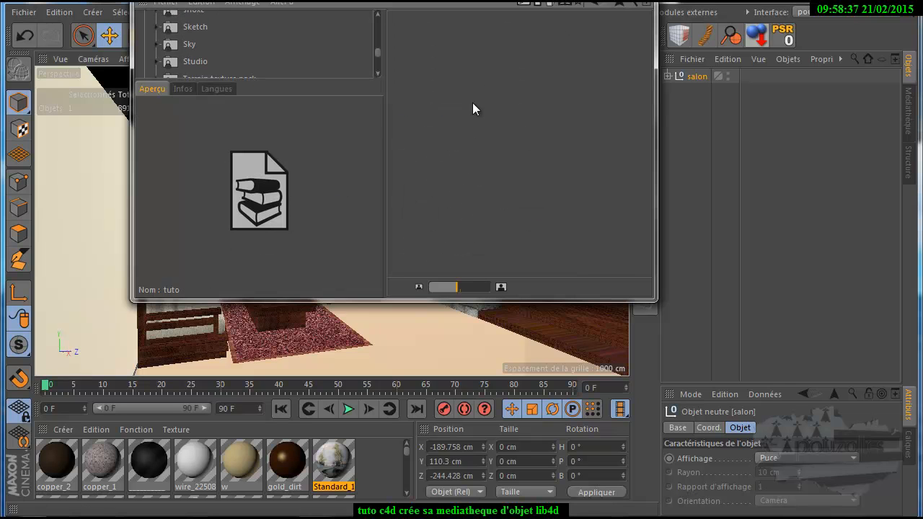
left_click_drag(508, 2, 432, 84)
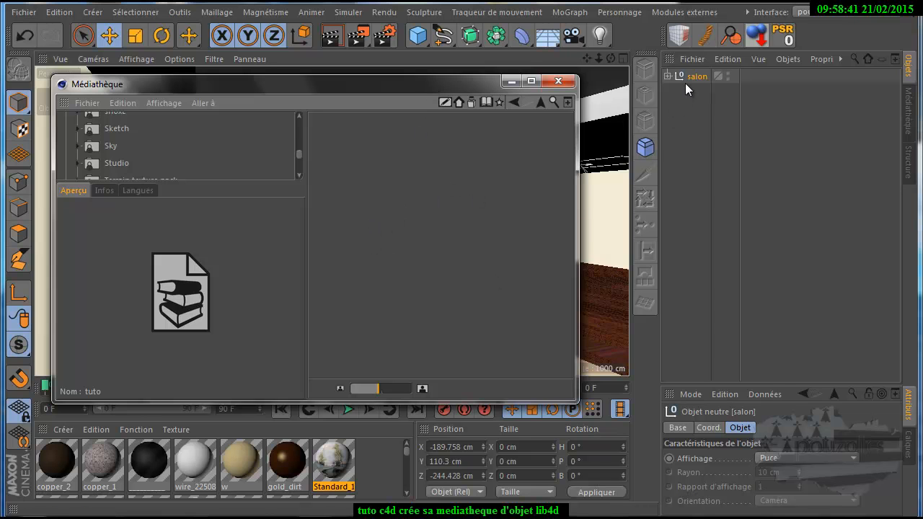
Add the salon group to the tuto preset library.
left_click_drag(696, 77, 463, 171)
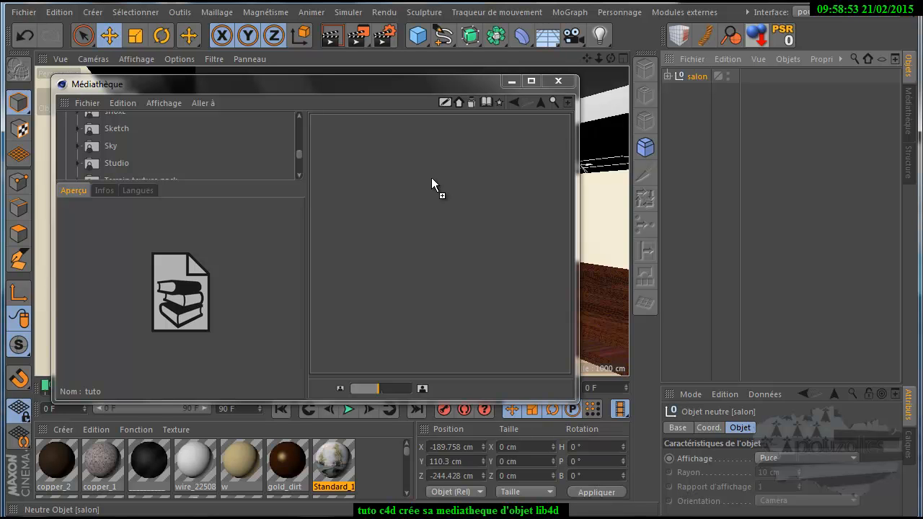
left_click_drag(456, 179, 444, 185)
left_click_drag(437, 184, 437, 185)
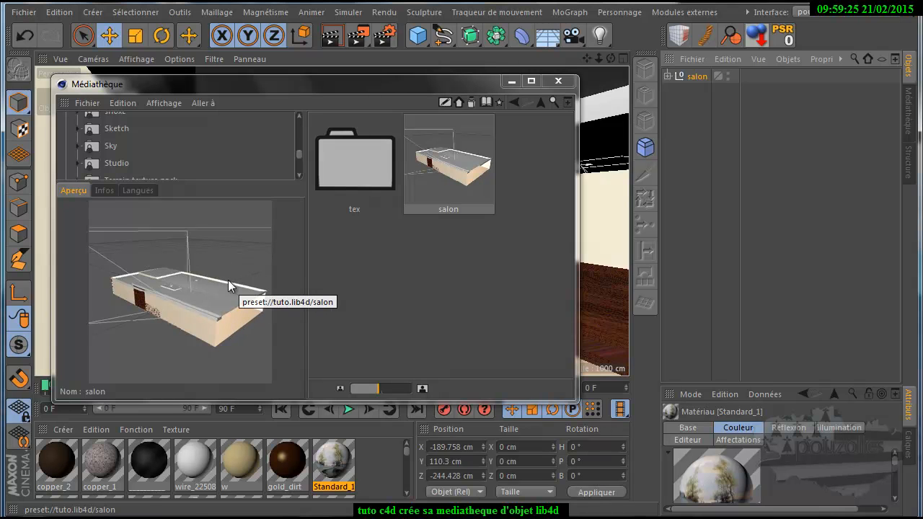
Examine the textures stored in the tuto library's tex folder, return to the library and move its window out of the way.
double_click(366, 165)
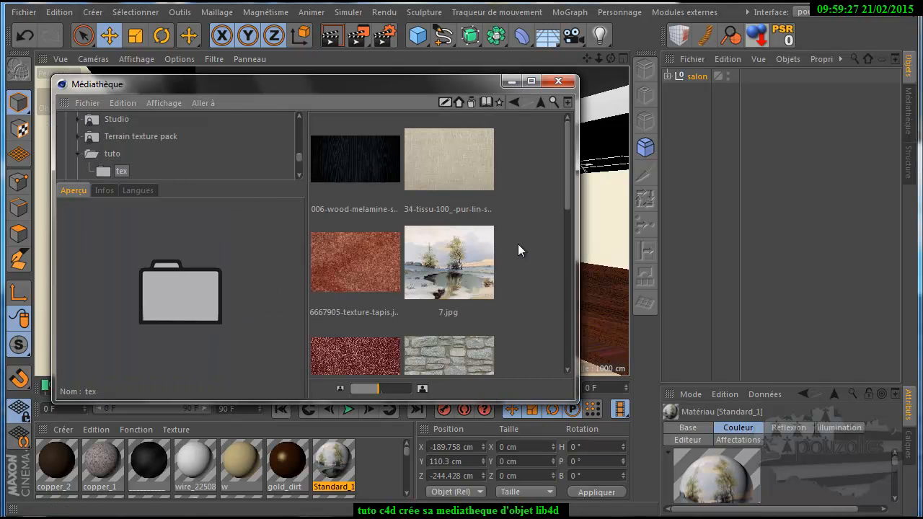
scroll(532, 252, "down", 5)
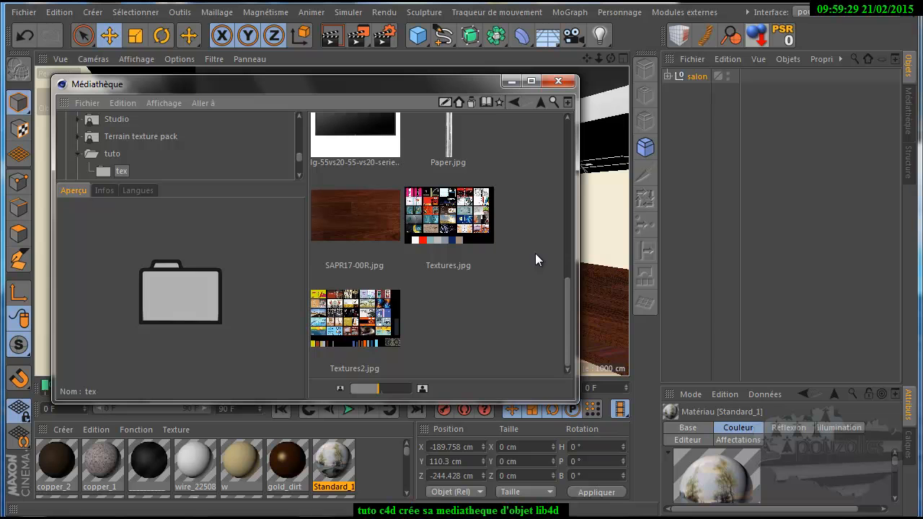
scroll(535, 253, "up", 5)
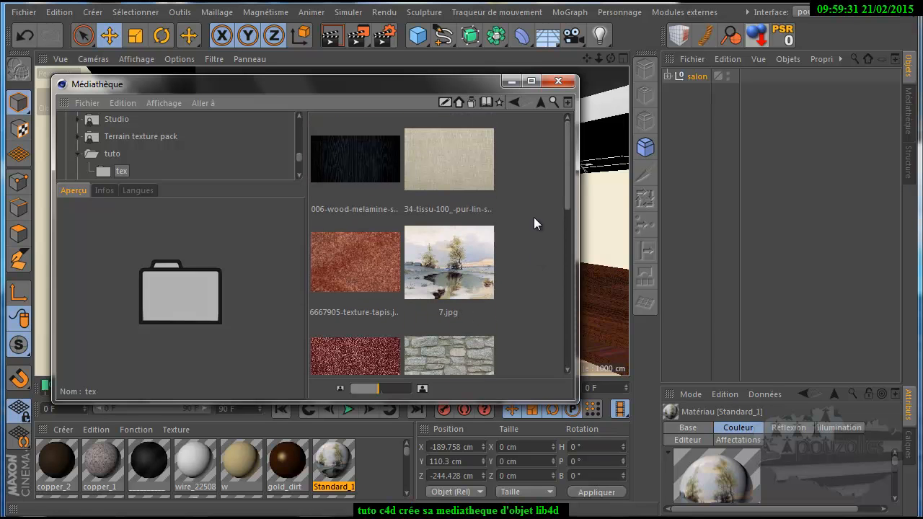
left_click(541, 102)
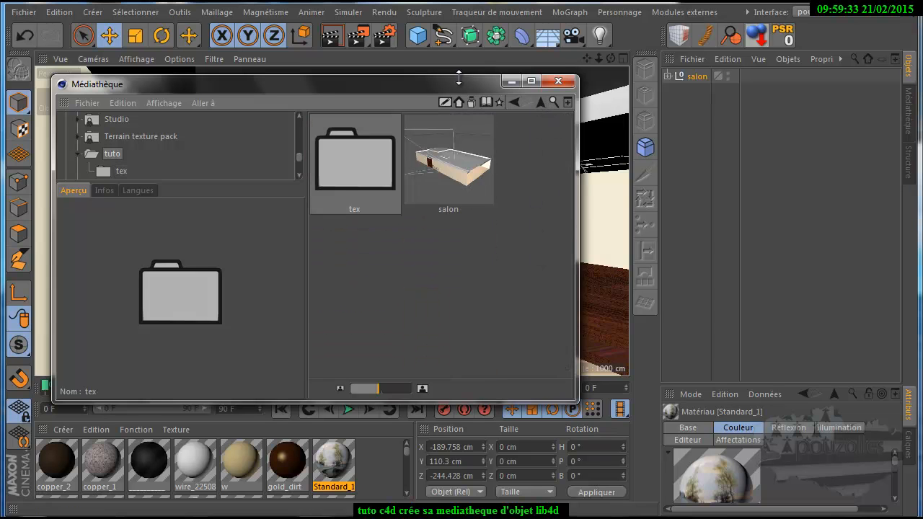
left_click_drag(459, 82, 512, 518)
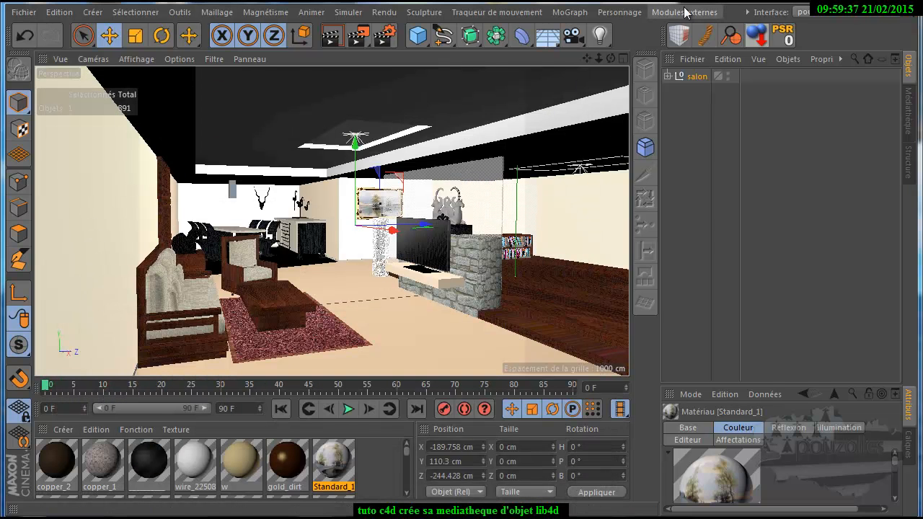
Switch to the robot final.c4d scene and group all its objects under one null named robot.
left_click(748, 12)
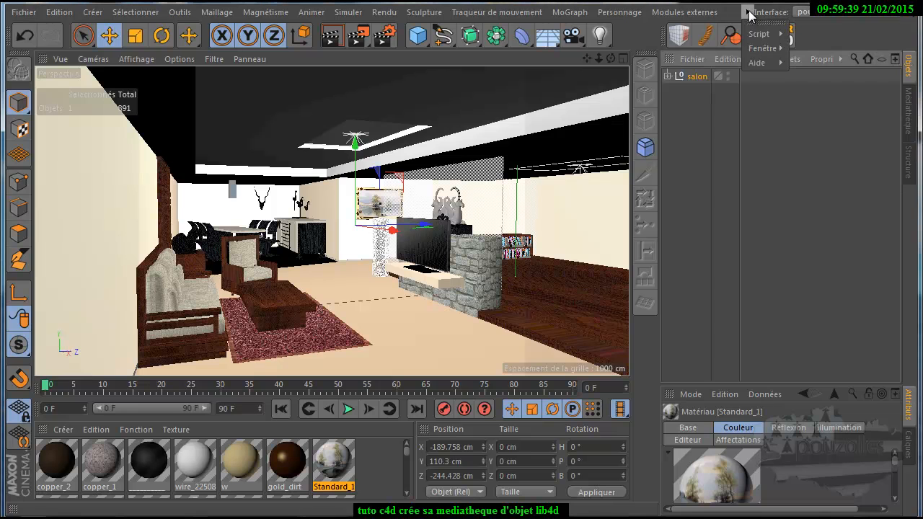
mouse_move(763, 48)
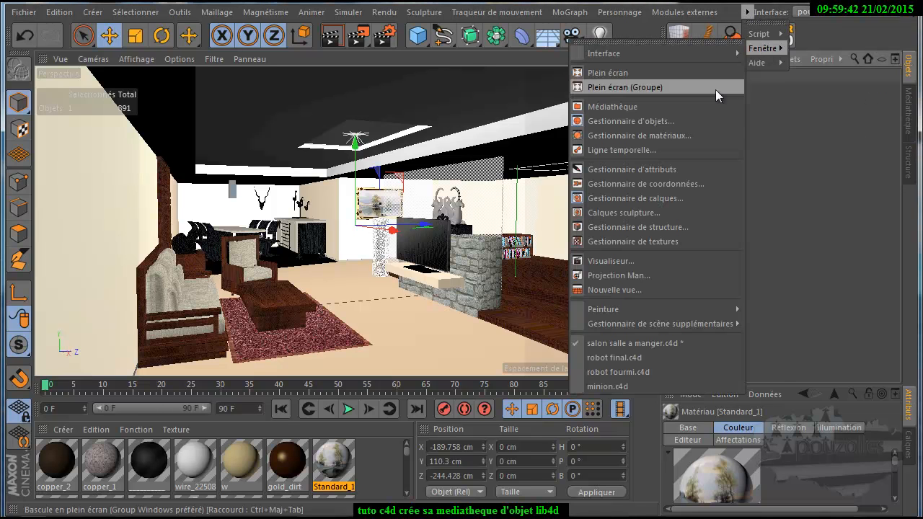
left_click(624, 358)
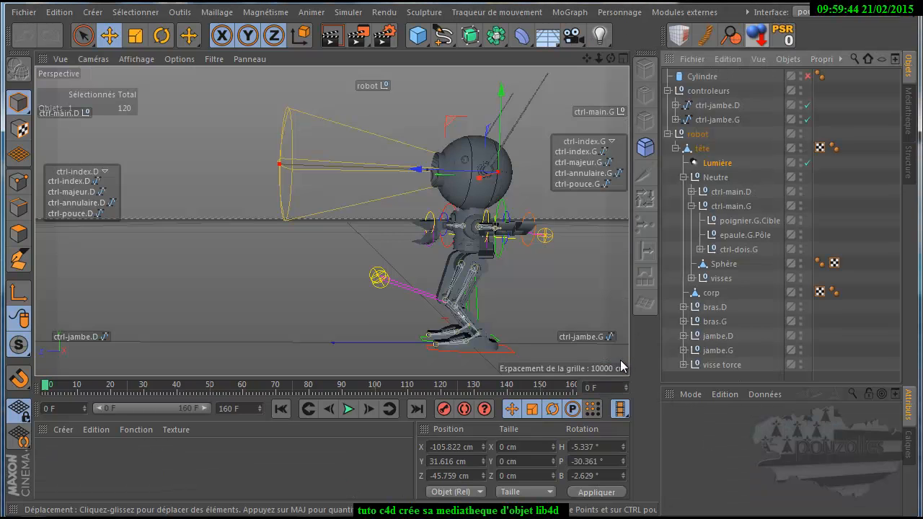
left_click(704, 77)
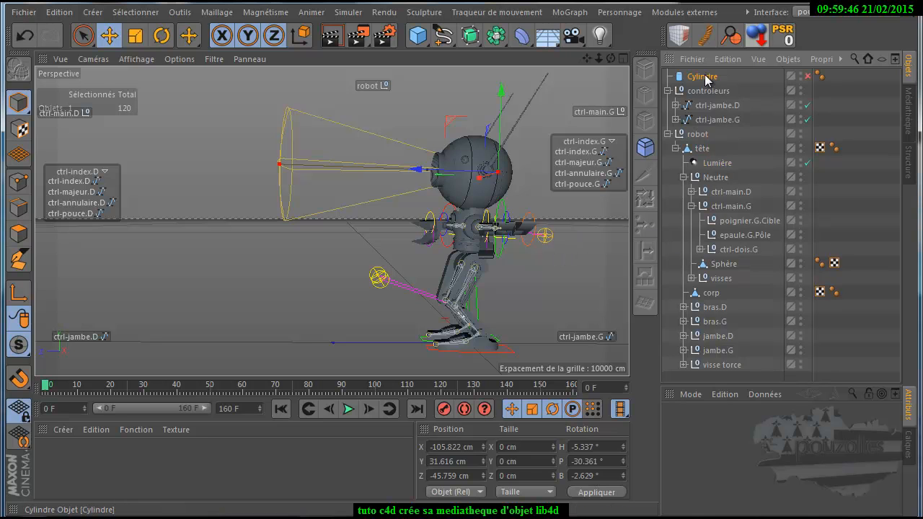
left_click(718, 364, "shift")
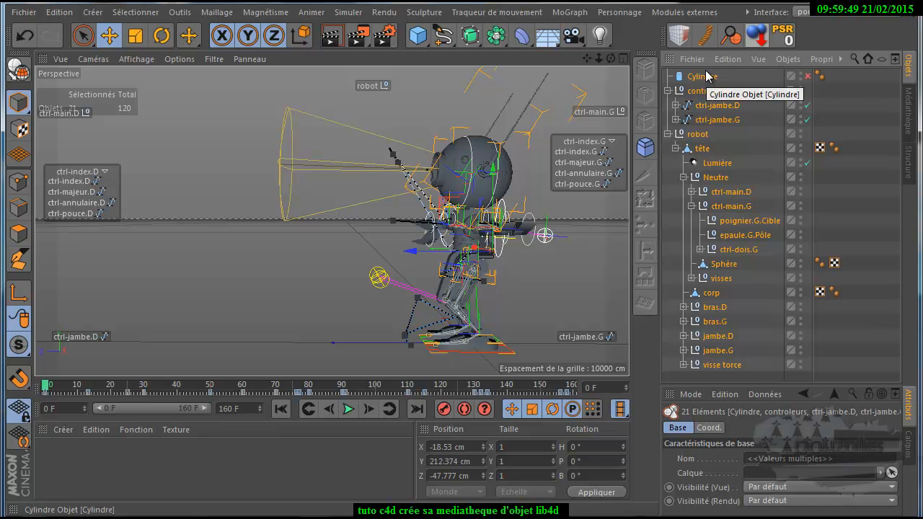
key("alt+g")
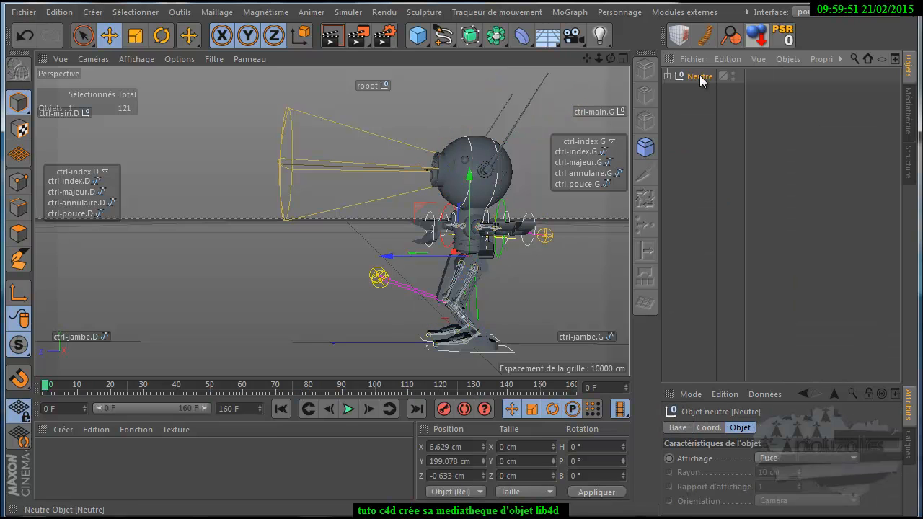
double_click(699, 77)
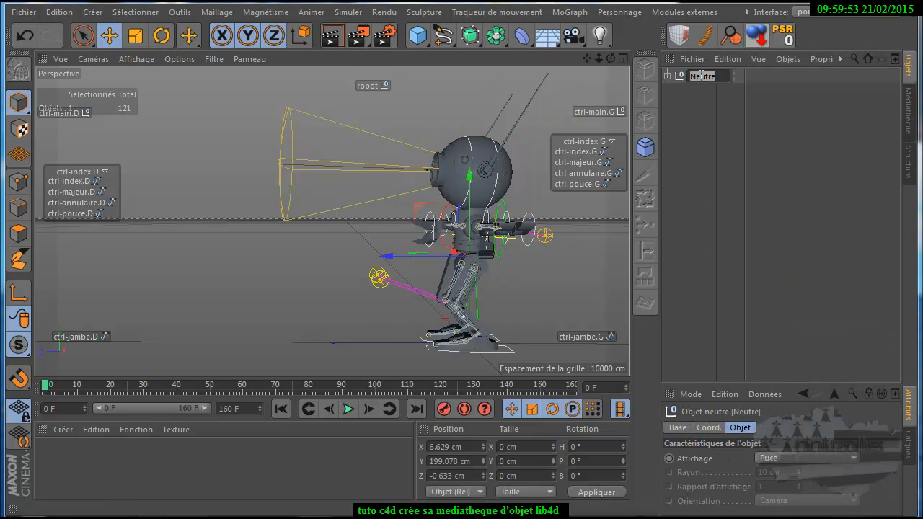
type("robot")
key("Return")
Bring back the content browser window, add the robot group to the tuto library and open its tex folder.
left_click_drag(363, 518, 350, 165)
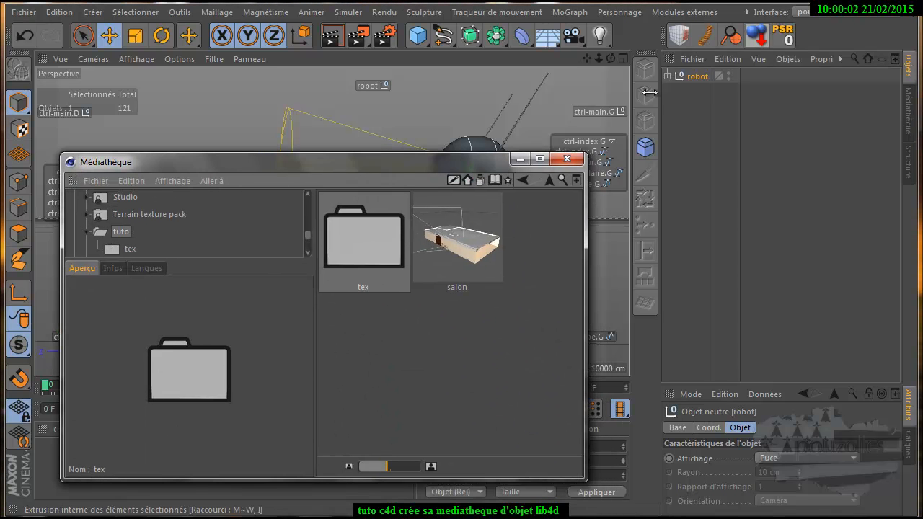
left_click_drag(697, 76, 449, 334)
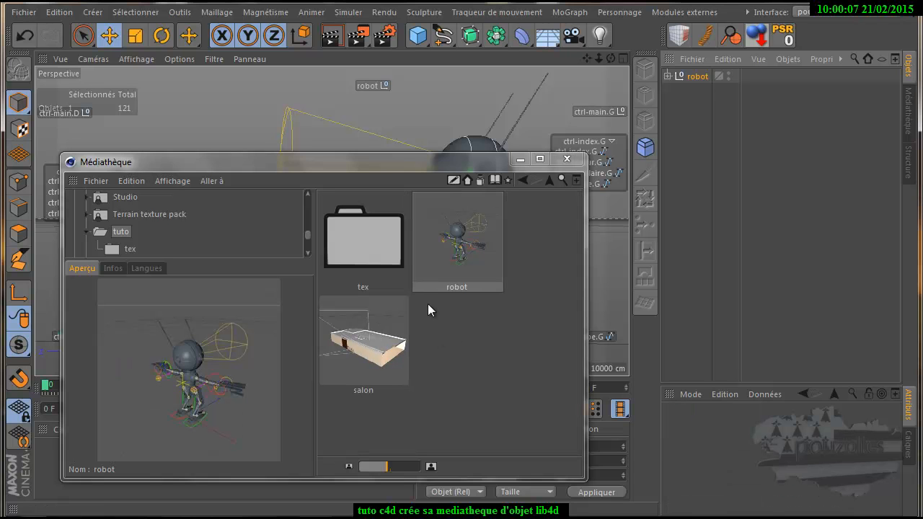
double_click(382, 246)
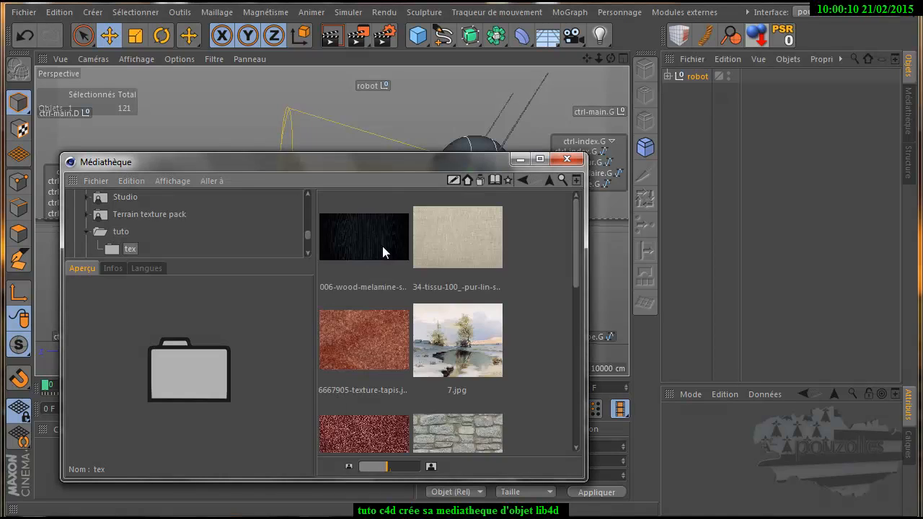
Look through the textures in the tex folder, go back up to the tuto library and clear its window off the viewport.
scroll(440, 288, "down", 5)
scroll(442, 294, "up", 5)
scroll(442, 294, "down", 3)
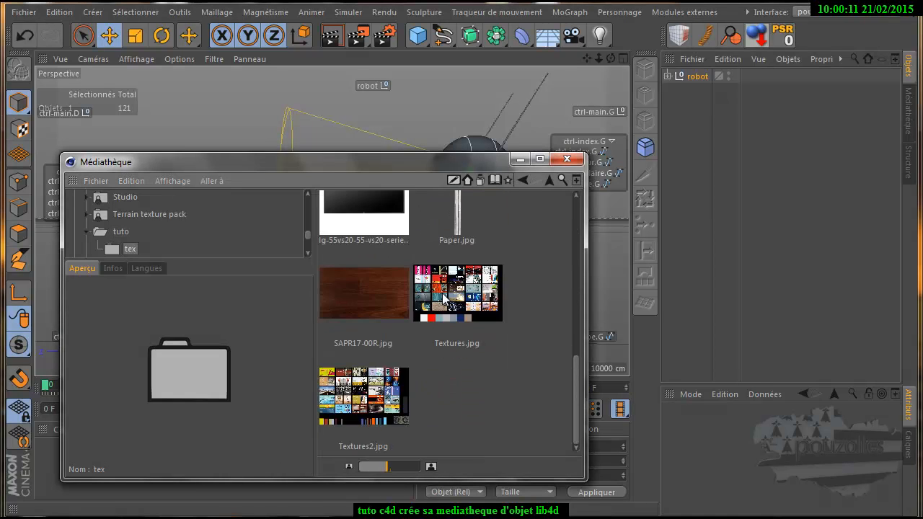
scroll(442, 293, "up", 3)
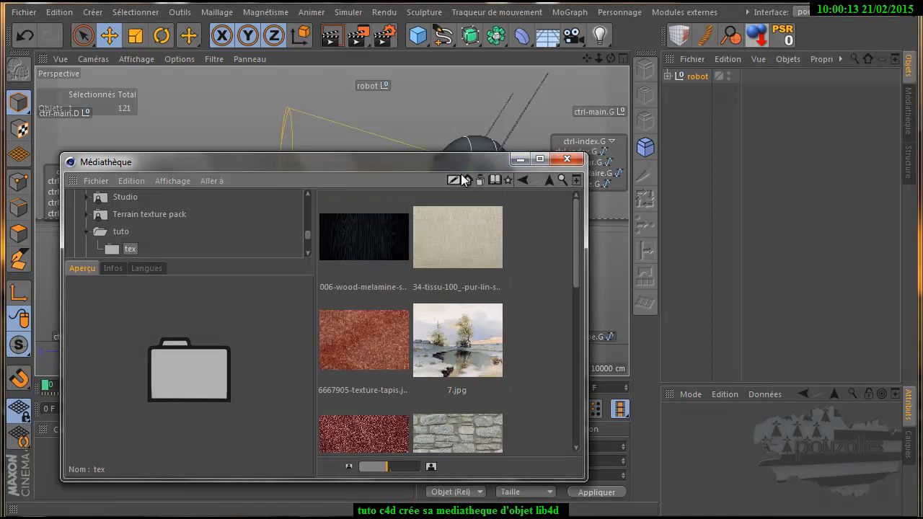
left_click(549, 181)
left_click_drag(463, 165, 699, 285)
left_click(758, 278)
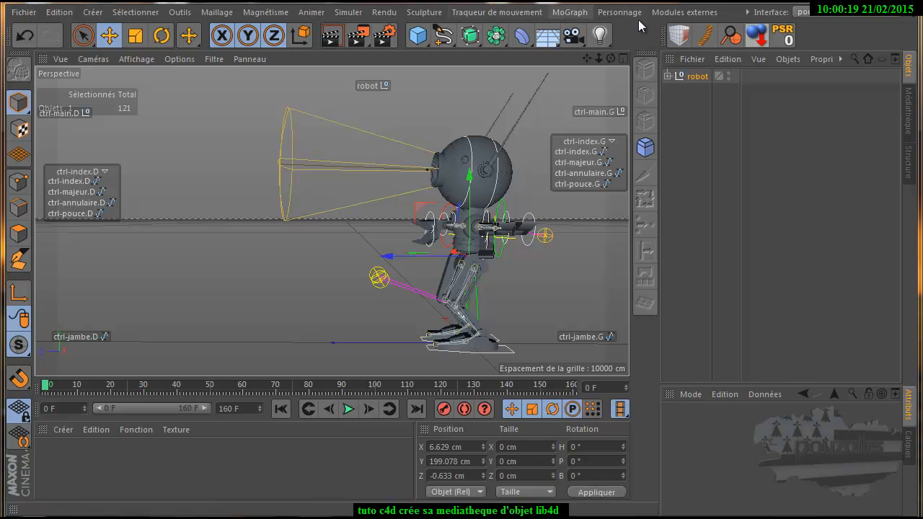
Switch to the robot fourmi.c4d scene and group all its objects under one null.
left_click(748, 12)
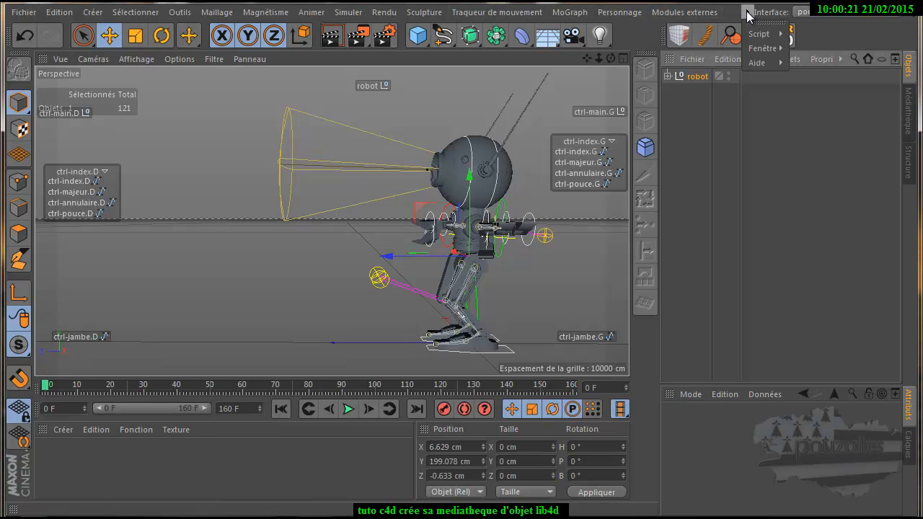
mouse_move(756, 52)
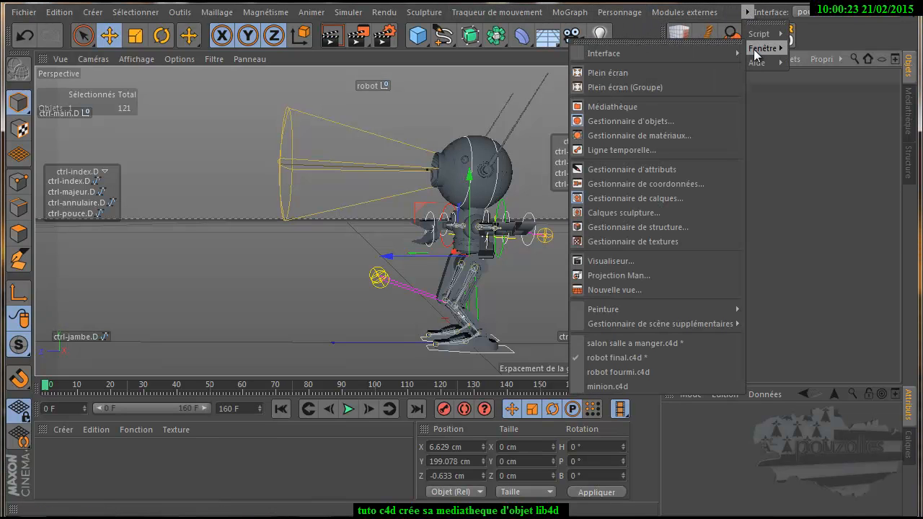
left_click(608, 374)
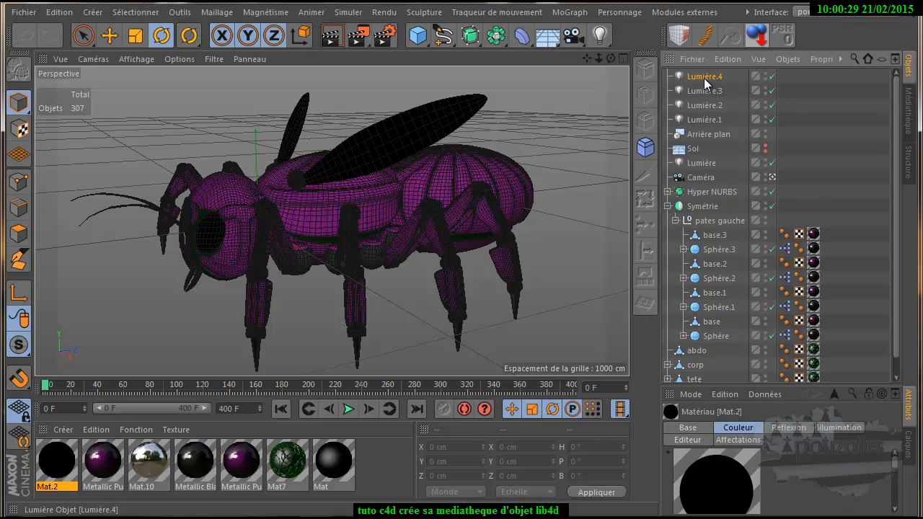
left_click(704, 77)
scroll(707, 216, "down", 1)
left_click(698, 376, "shift")
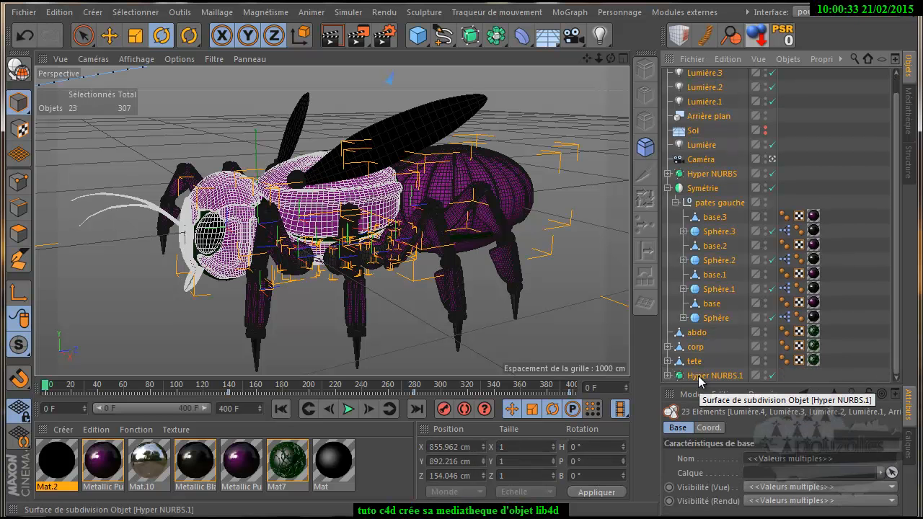
key("alt+g")
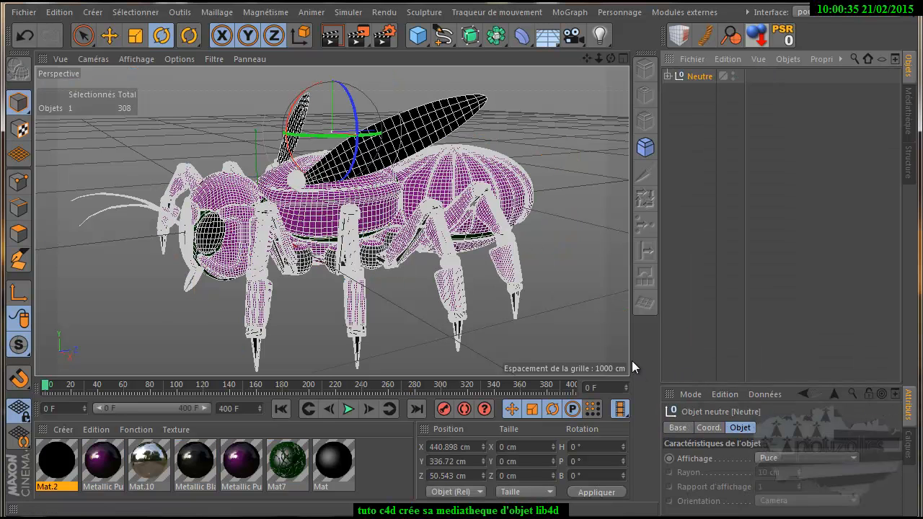
Rename the new null as fourmie and add it to the tuto preset library.
double_click(702, 77)
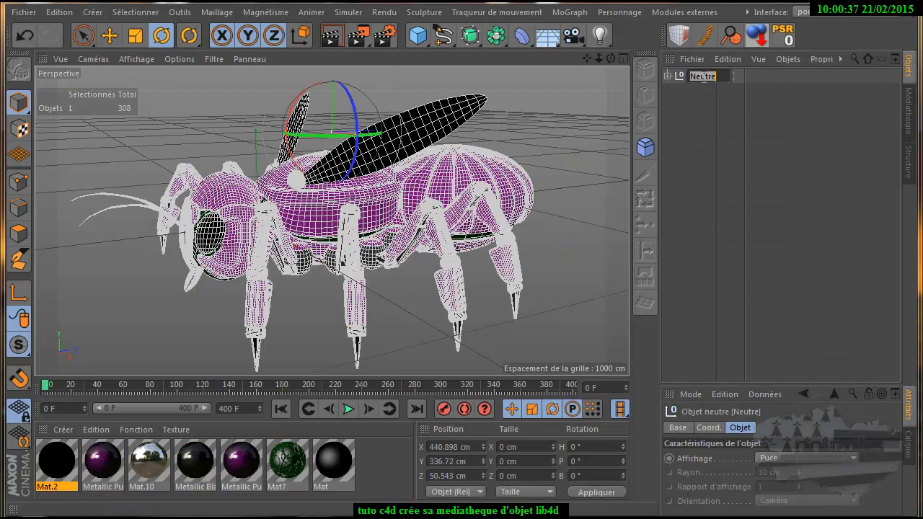
type("fourmie")
key("Return")
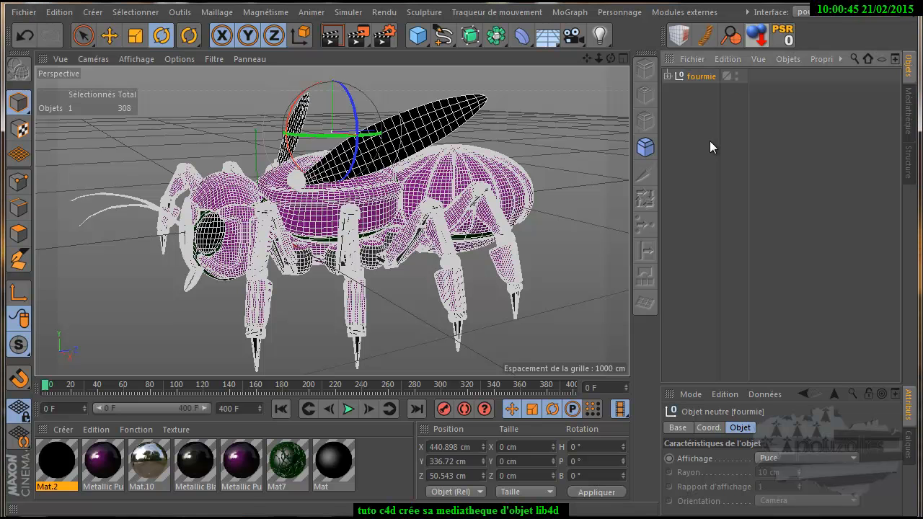
key("shift+F8")
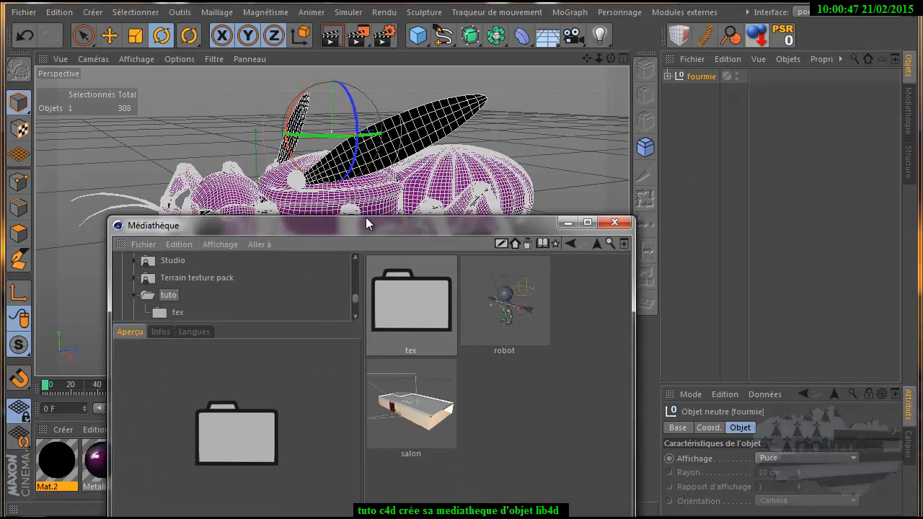
left_click_drag(701, 76, 528, 327)
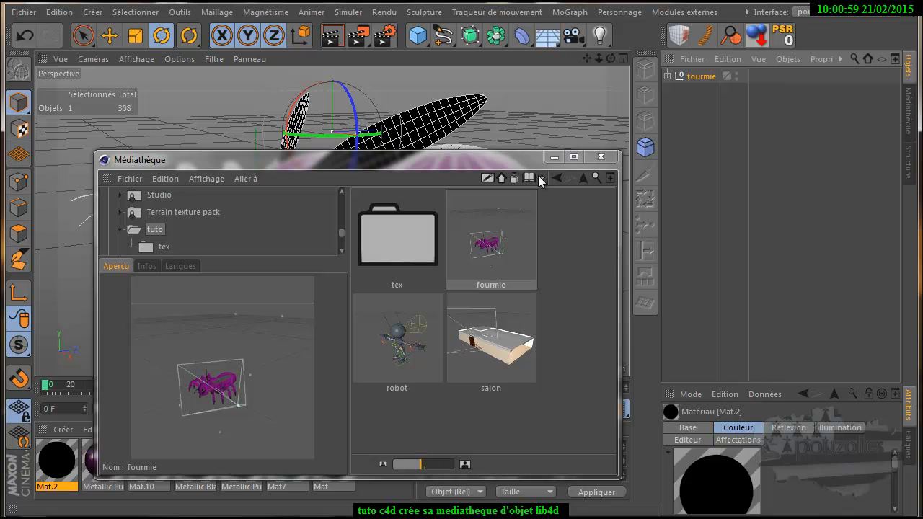
Switch to the minion.c4d scene and group all its objects under one null.
left_click(747, 13)
mouse_move(762, 47)
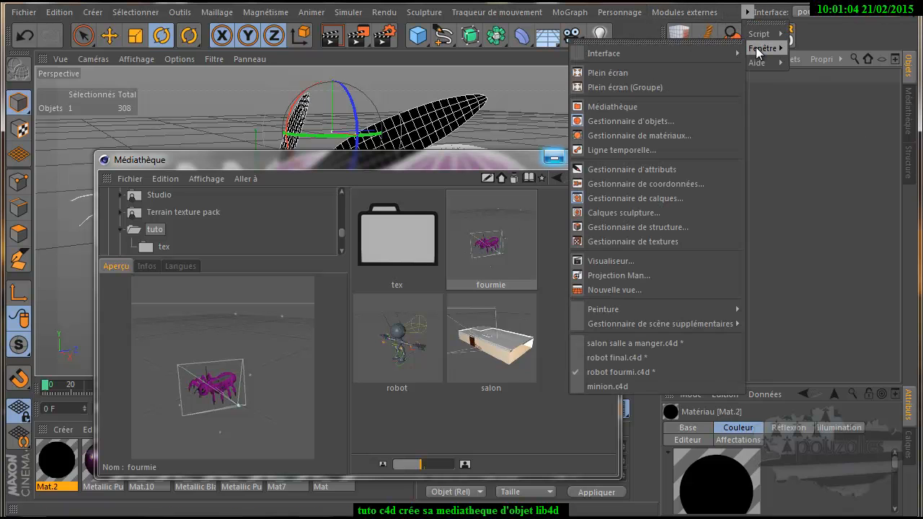
left_click(615, 386)
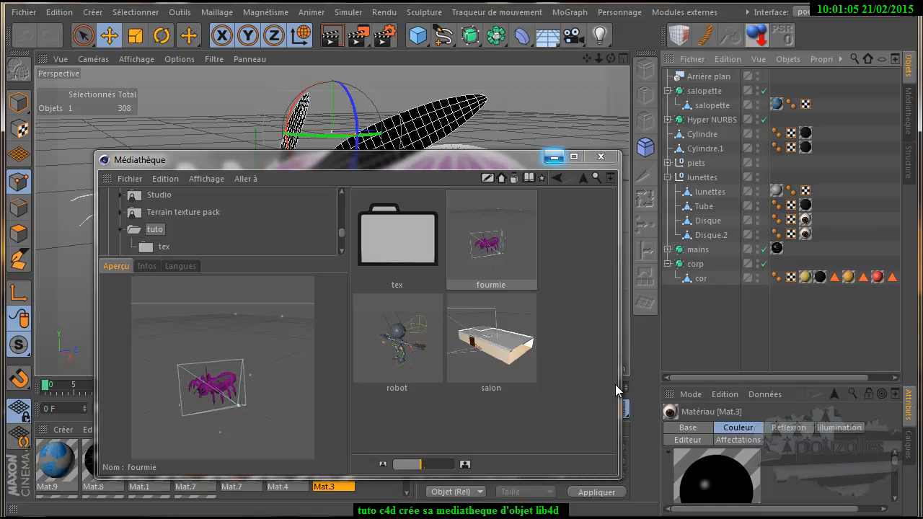
left_click(554, 156)
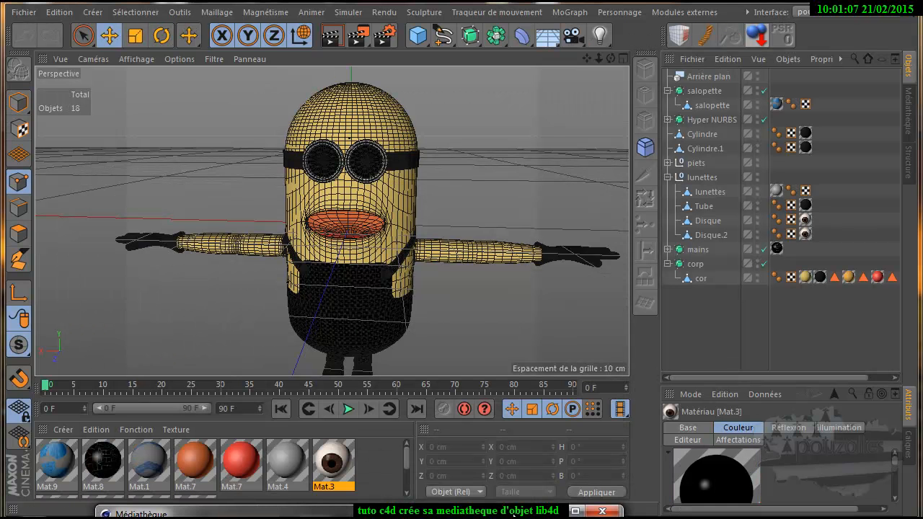
left_click(707, 76)
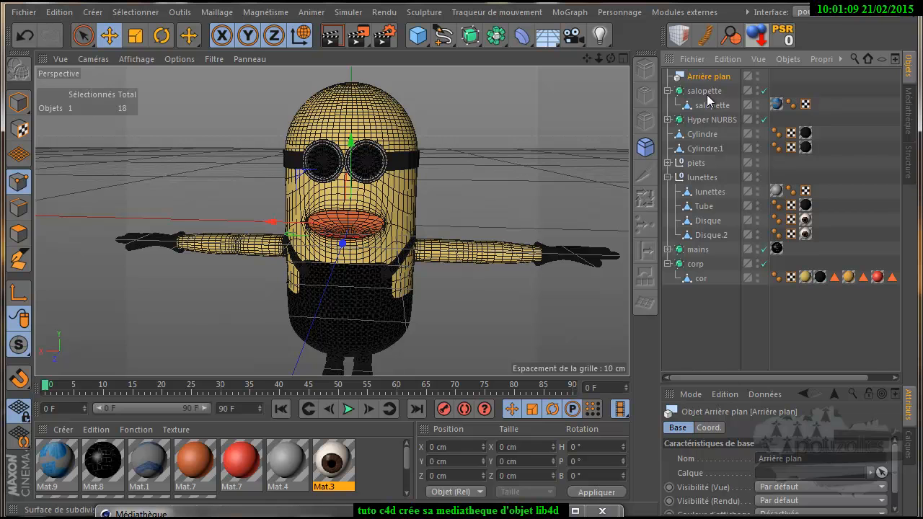
left_click(696, 279, "shift")
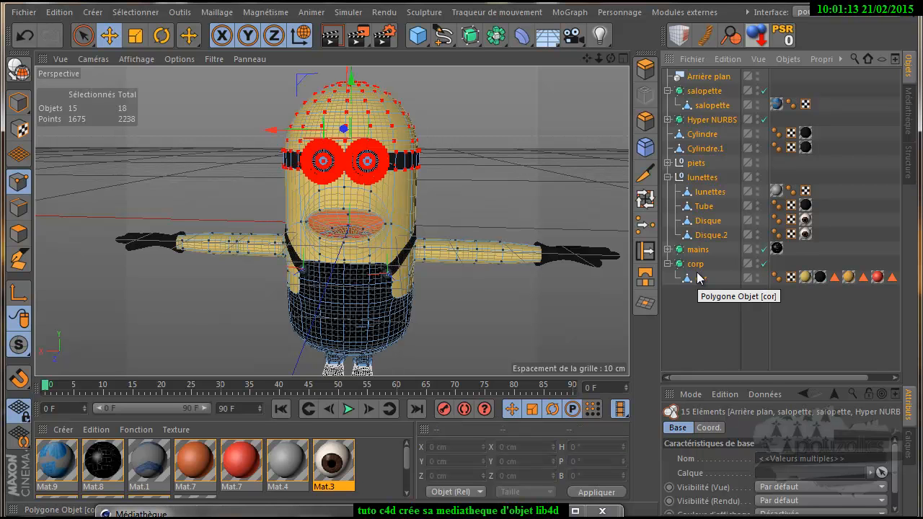
key("alt+g")
left_click(700, 283)
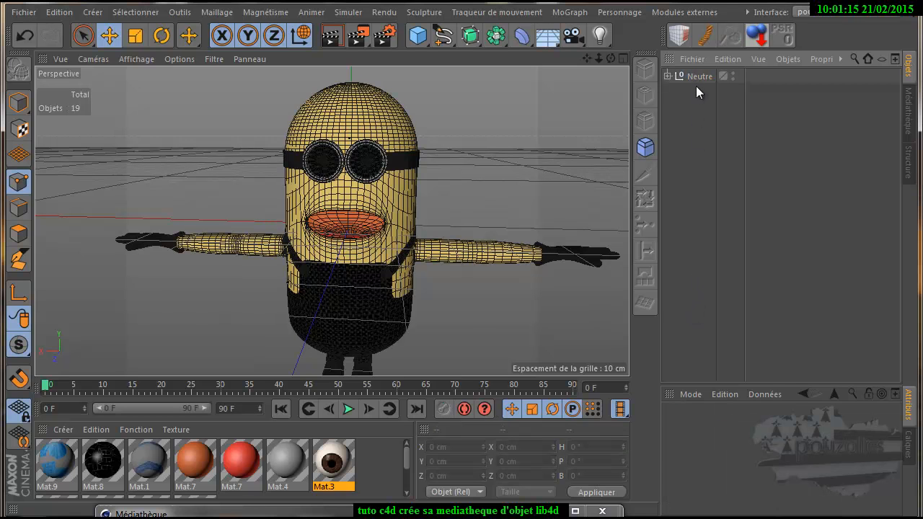
Rename the new null as minion and add it to the tuto preset library.
left_click(701, 77)
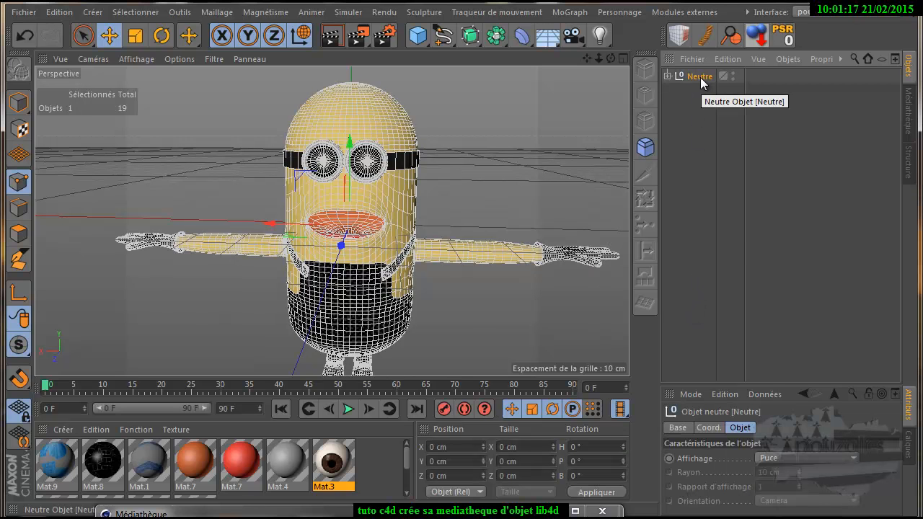
double_click(701, 78)
type("minion")
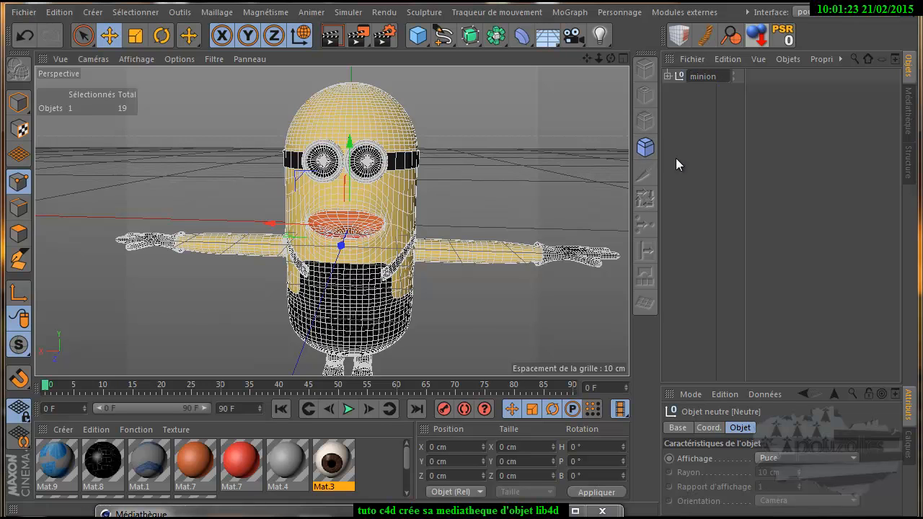
key("Return")
left_click_drag(328, 515, 299, 158)
left_click_drag(681, 75, 546, 346)
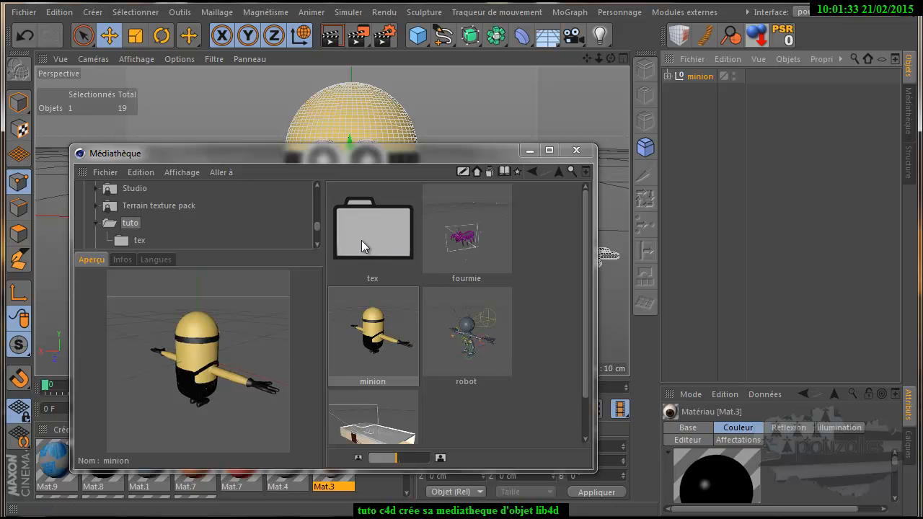
left_click_drag(469, 152, 441, 518)
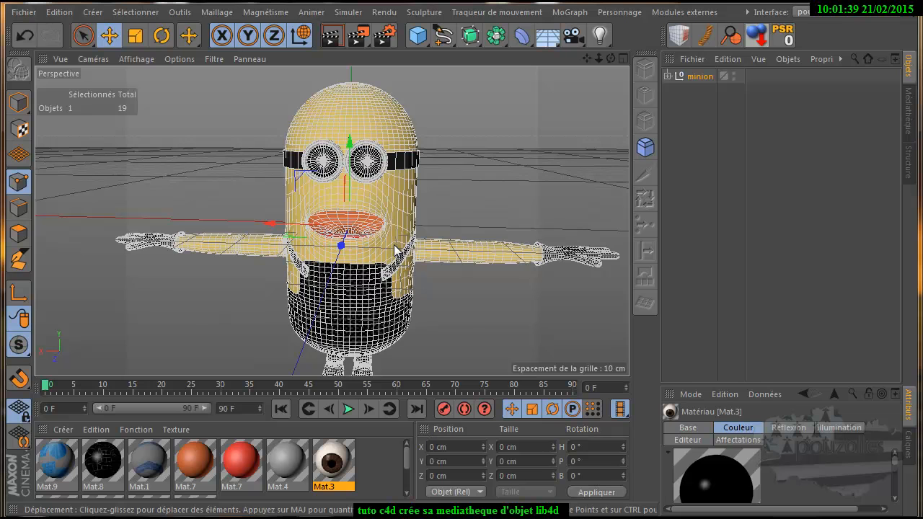
From the render settings' save path, create a new folder named tuto in the Images library.
scroll(395, 250, "down", 3)
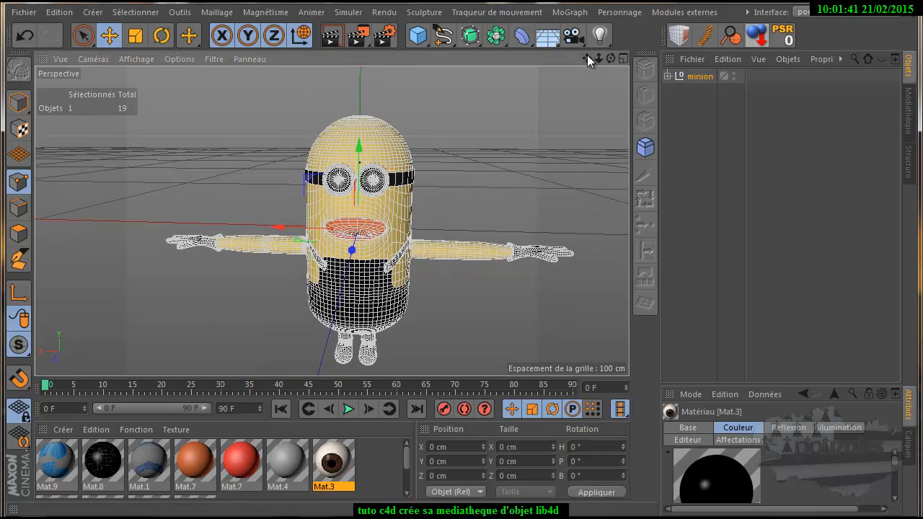
scroll(460, 328, "up", 3)
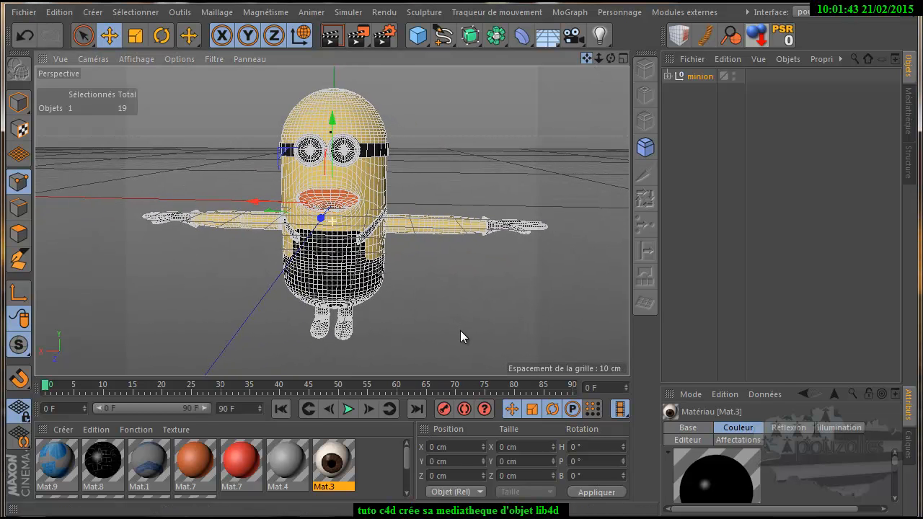
middle_click_drag(461, 329, 463, 331, "alt")
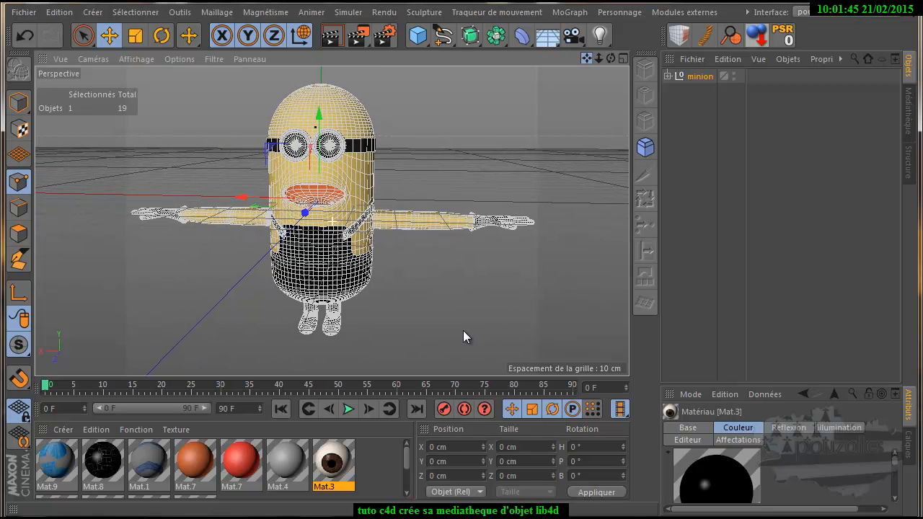
left_click(385, 37)
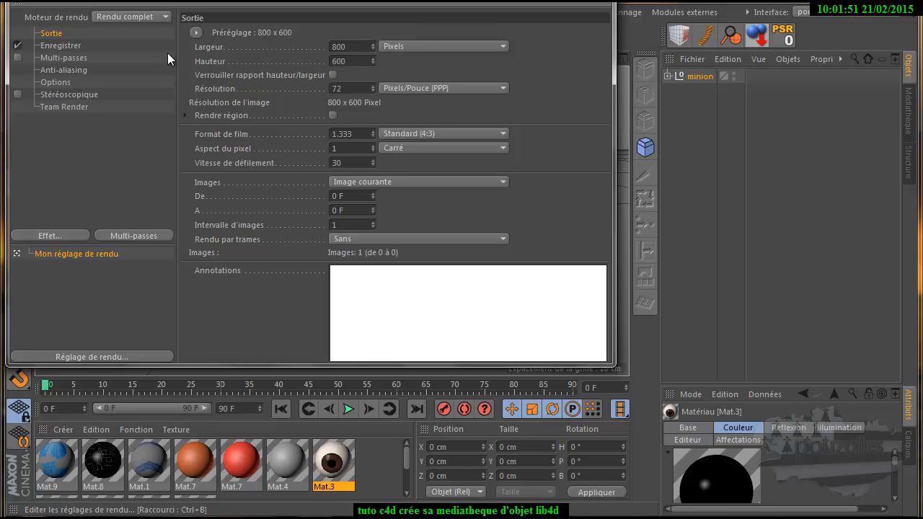
left_click(60, 45)
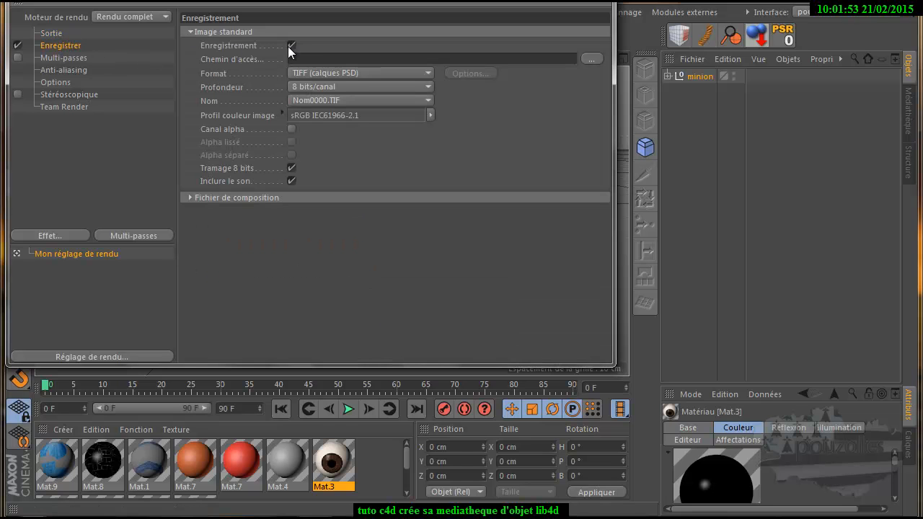
left_click(592, 59)
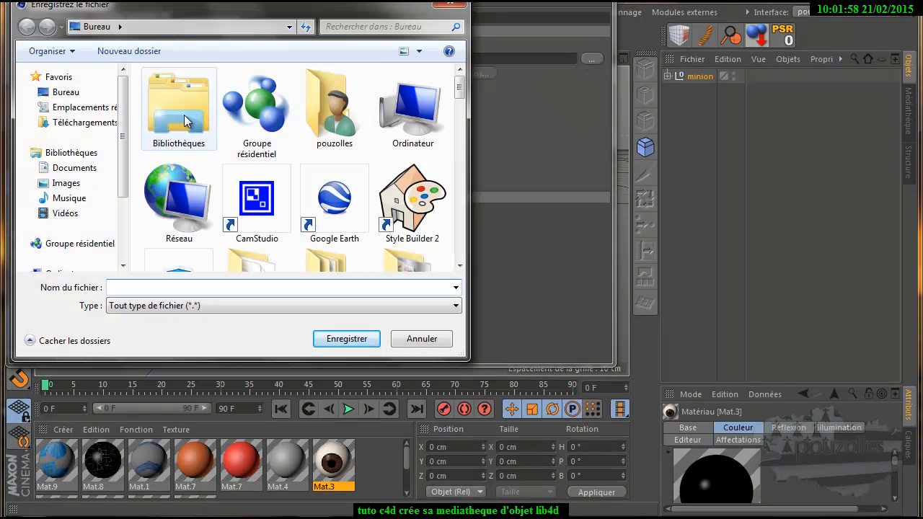
left_click(66, 183)
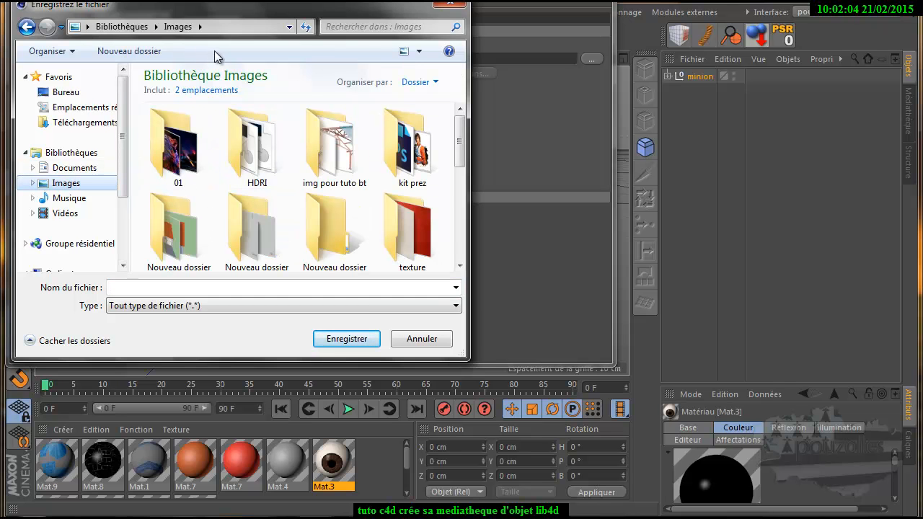
left_click(137, 51)
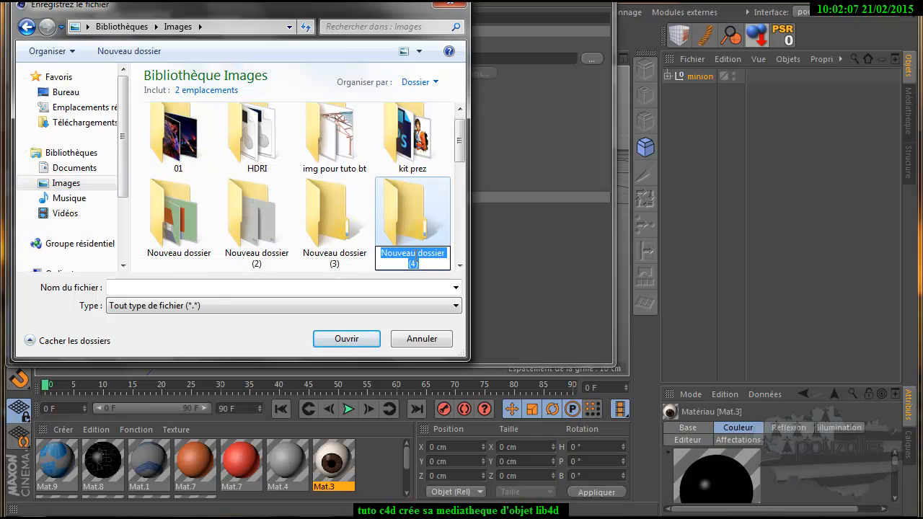
type("tuto")
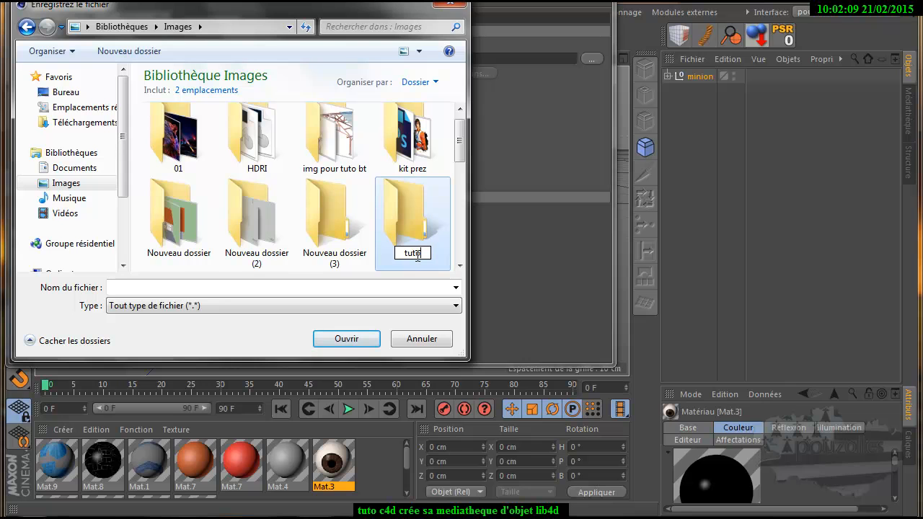
key("Return")
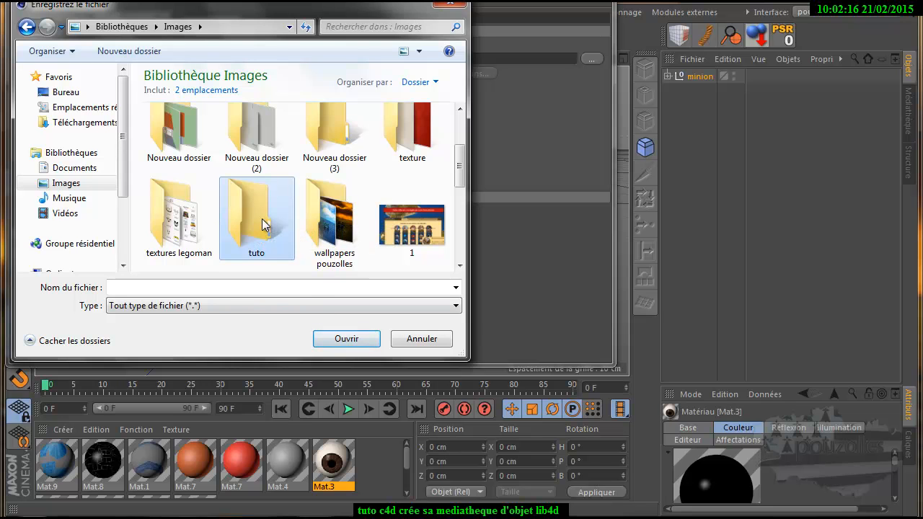
Set the render's output file to minion inside the new tuto folder.
left_click(344, 341)
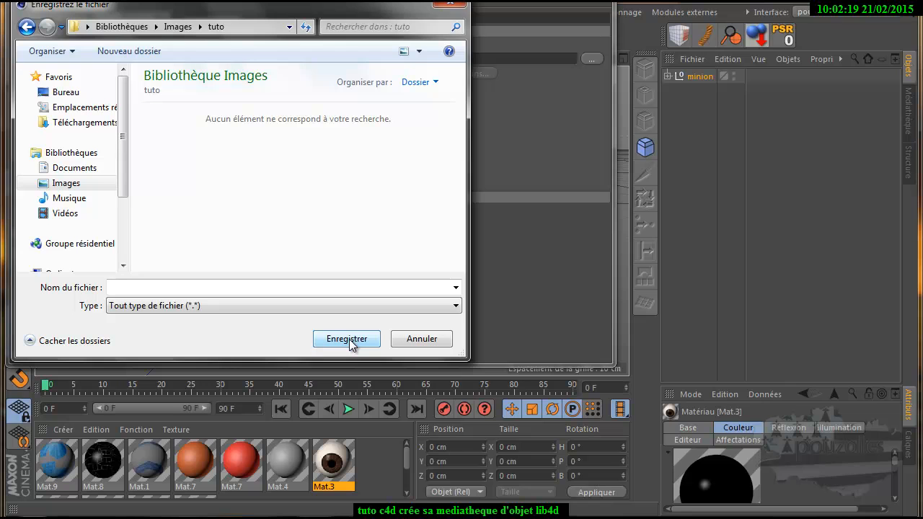
left_click(163, 289)
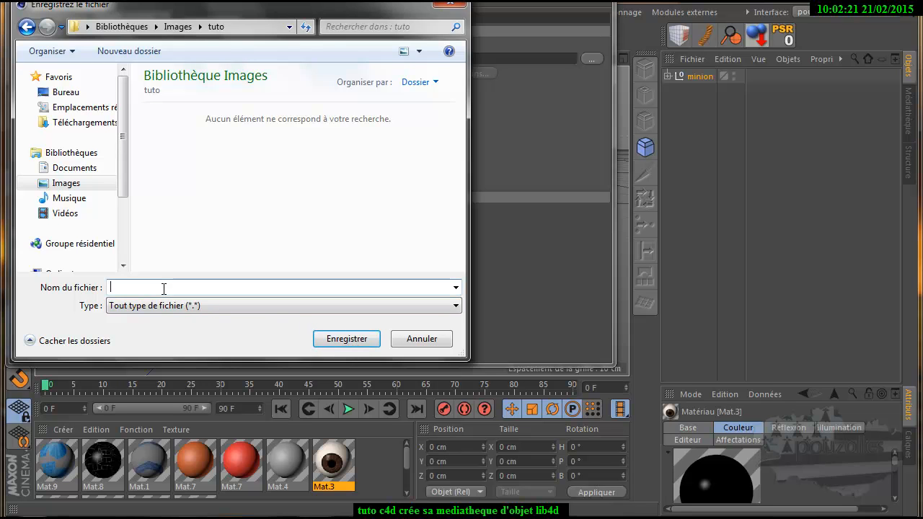
type("minion")
key("Return")
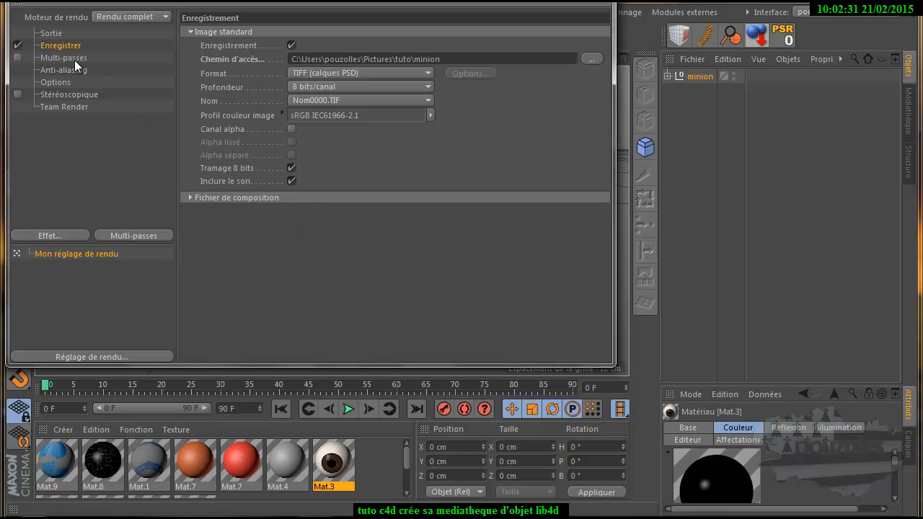
Check the anti-aliasing settings and render the minion scene to the picture viewer, continuing past the missing textures.
left_click(51, 70)
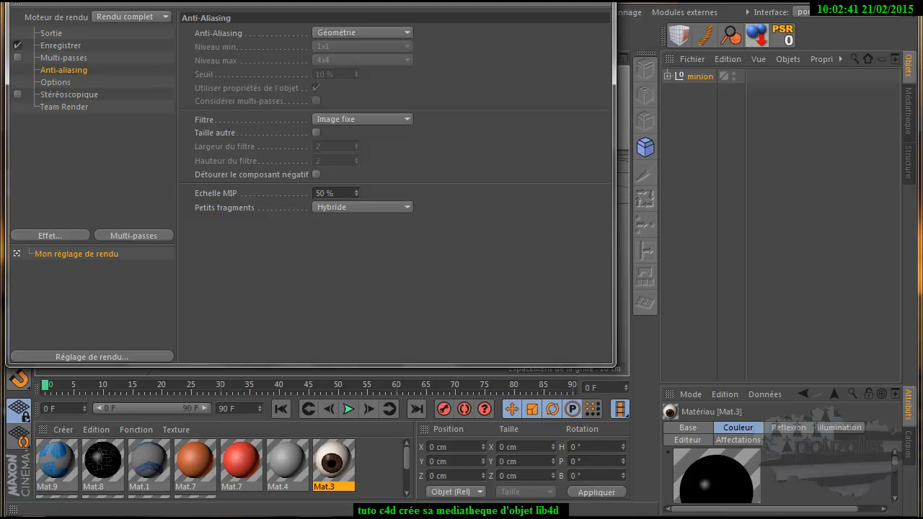
left_click(612, 8)
left_click(367, 41)
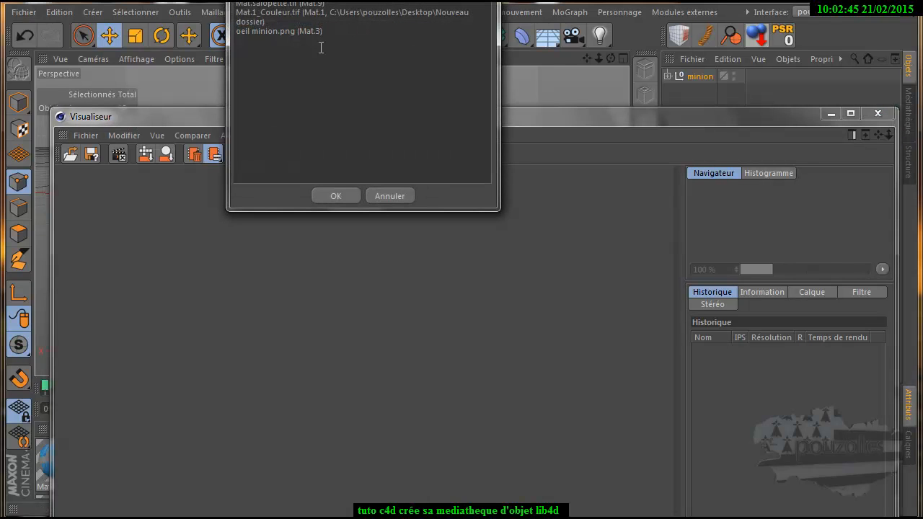
left_click(336, 196)
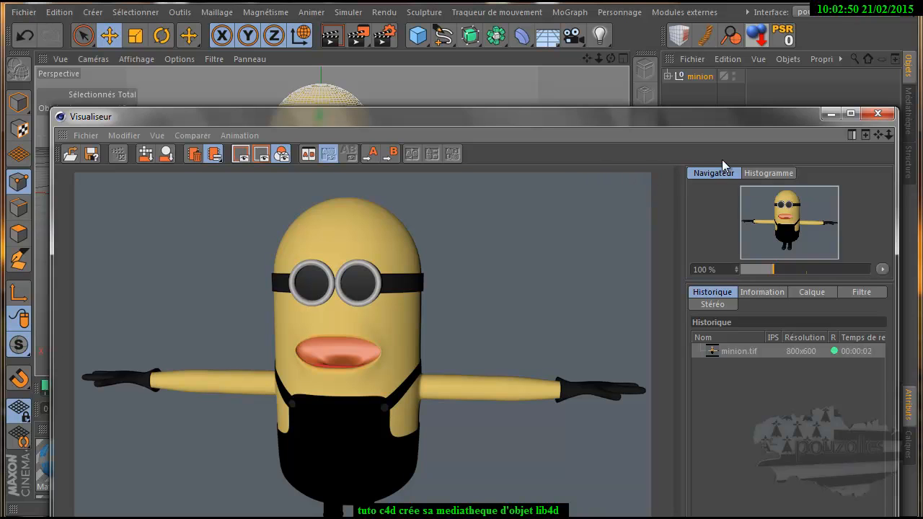
left_click(877, 114)
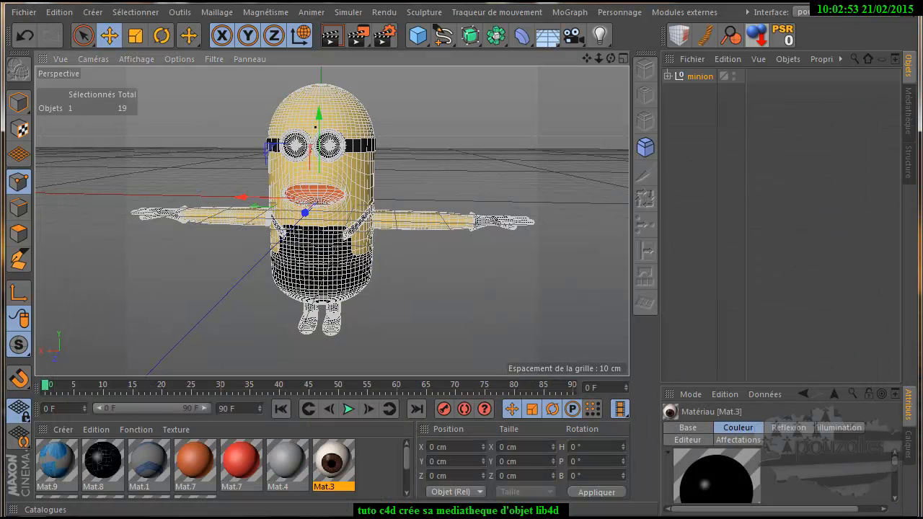
Generate an automatic preview for the minion preset in the tuto library.
left_click_drag(389, 516, 586, 126)
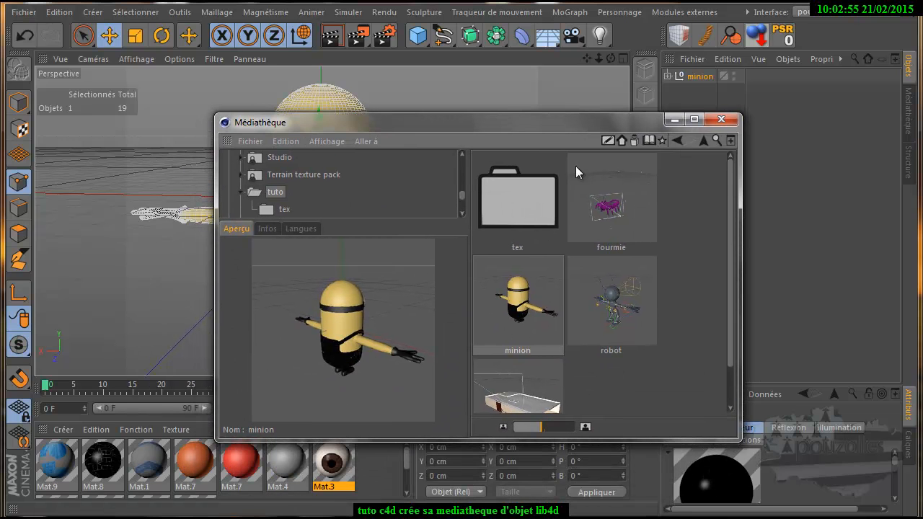
left_click(510, 283)
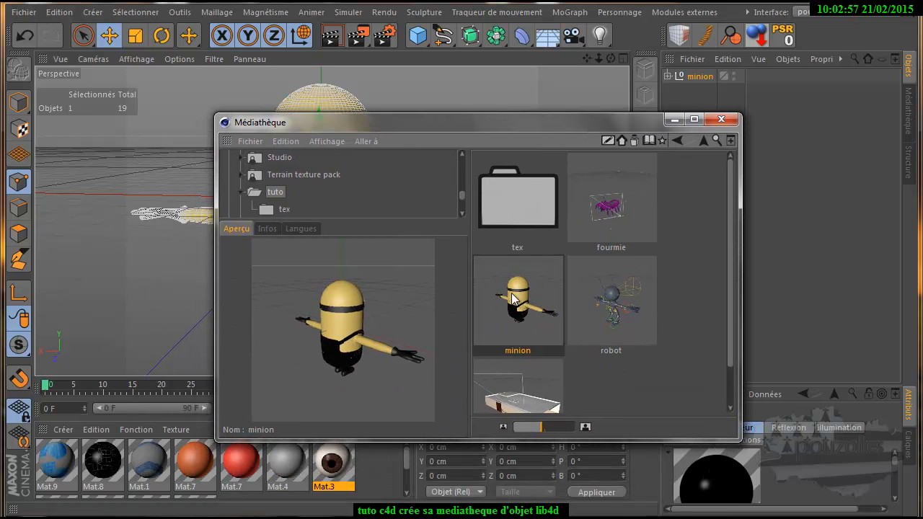
right_click(512, 296)
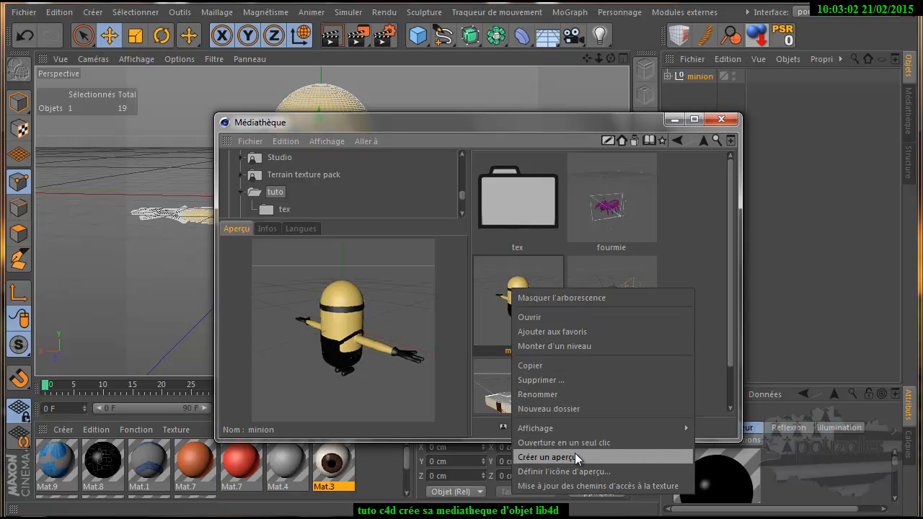
mouse_move(559, 432)
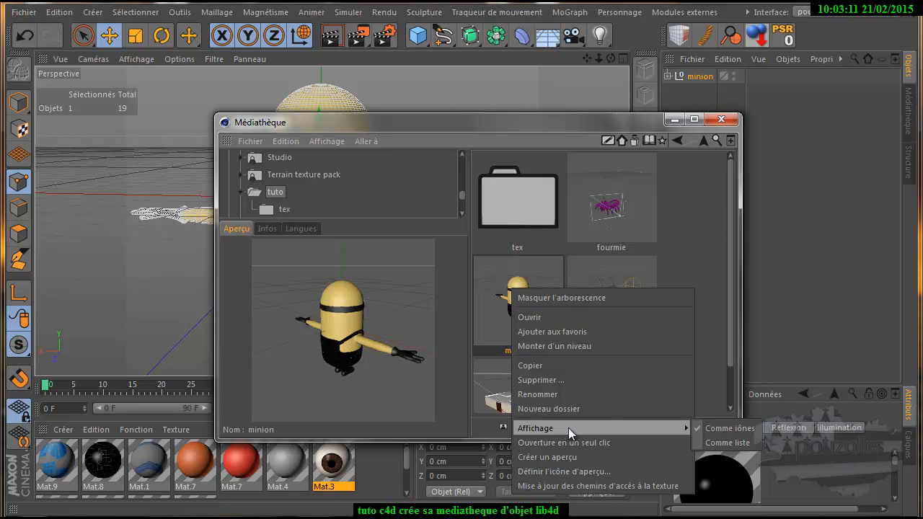
left_click(566, 457)
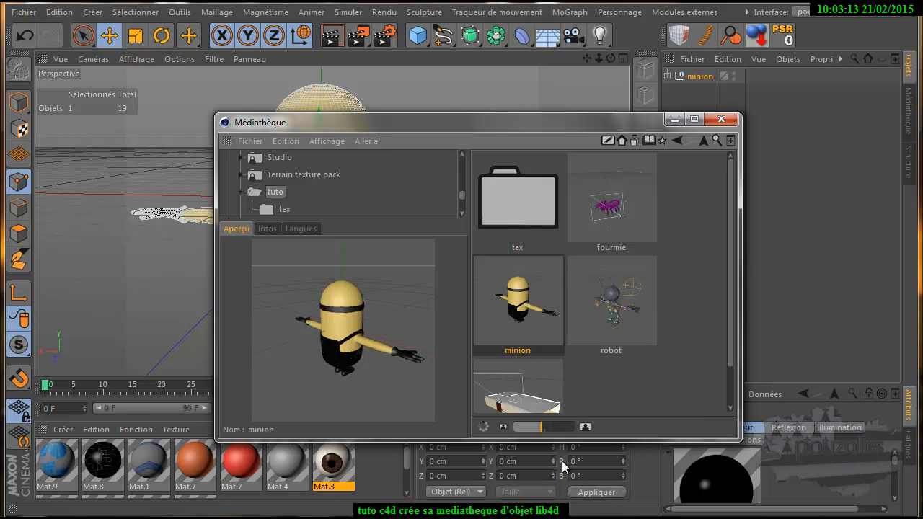
Set the rendered minion image from the tuto pictures folder as the minion preset's preview icon.
right_click(514, 296)
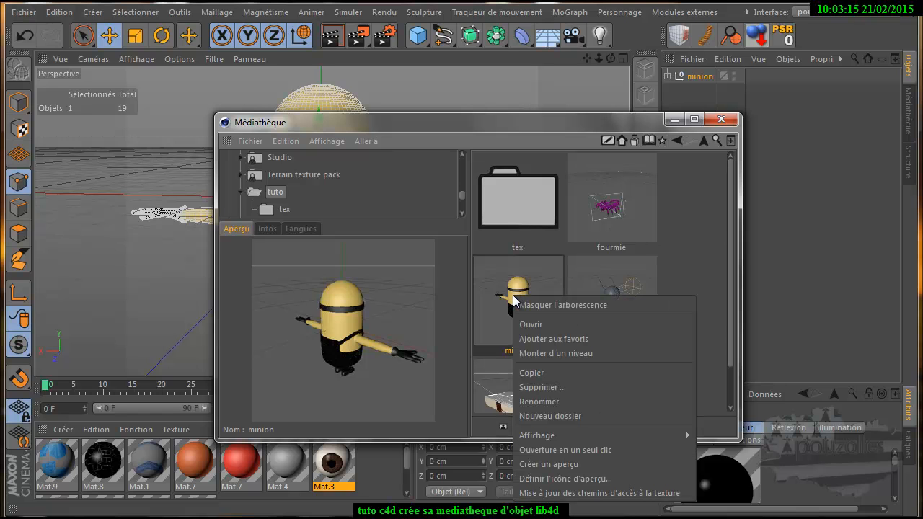
left_click(553, 479)
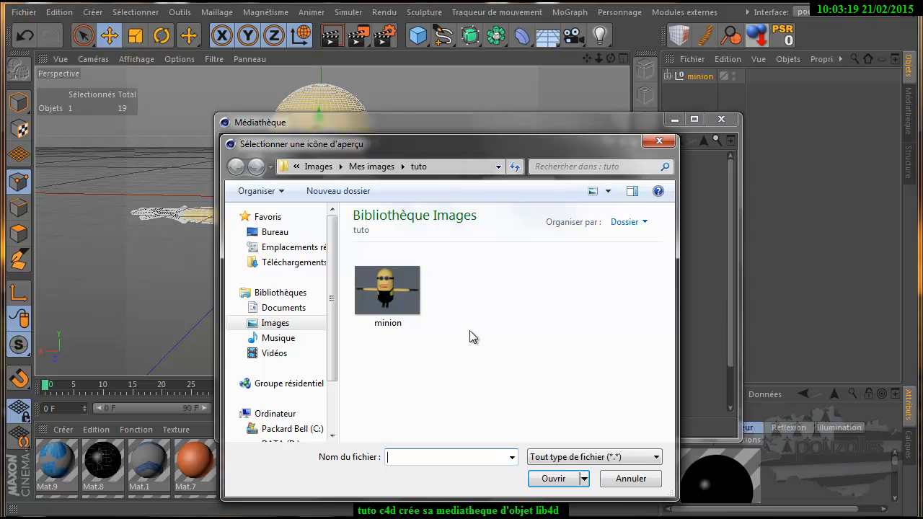
left_click(400, 299)
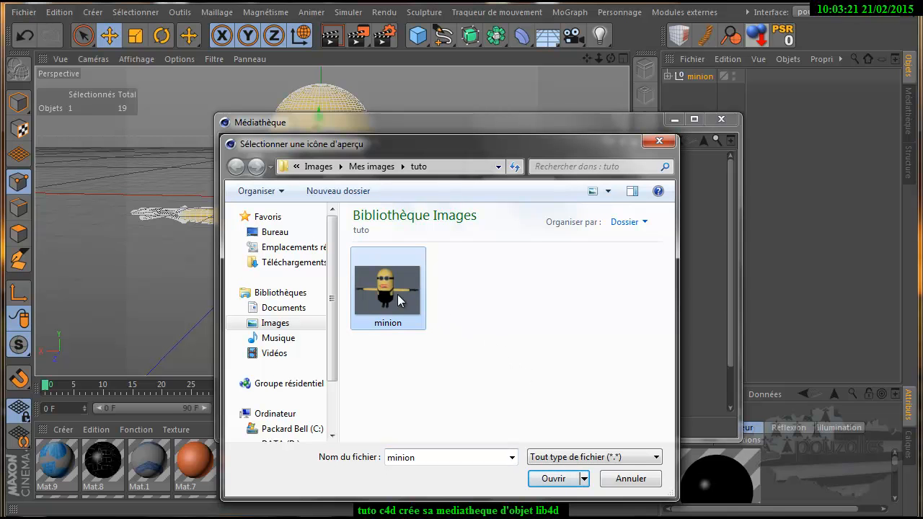
left_click(554, 479)
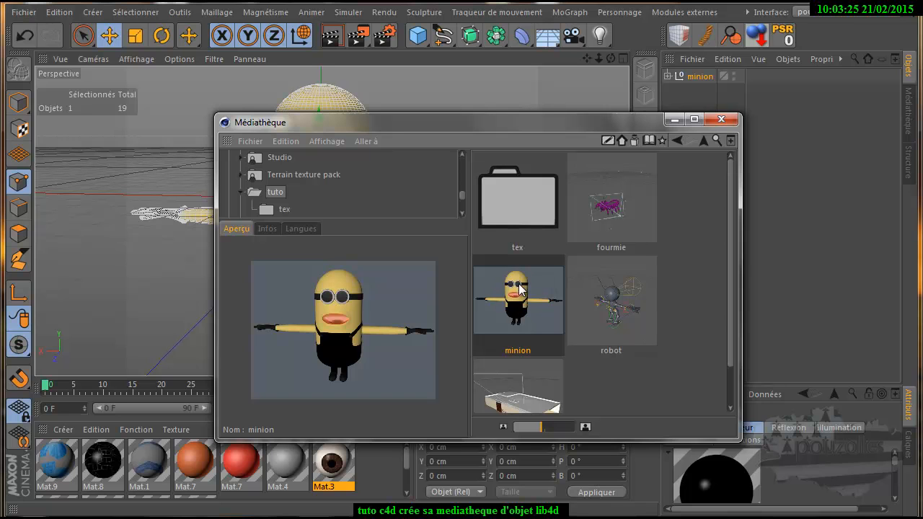
Select the robot preset, move the content browser out of the way and close the minion.c4d project without saving.
left_click(615, 308)
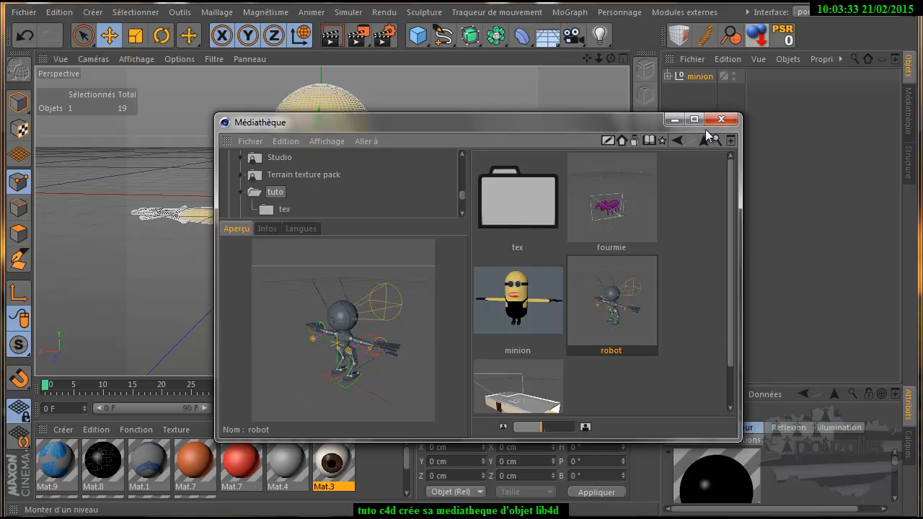
left_click_drag(648, 120, 575, 447)
left_click(24, 12)
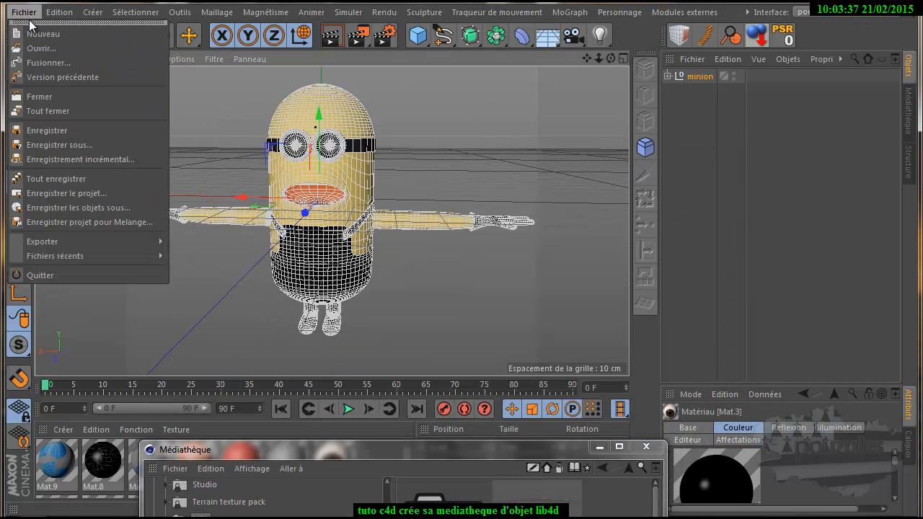
left_click(39, 95)
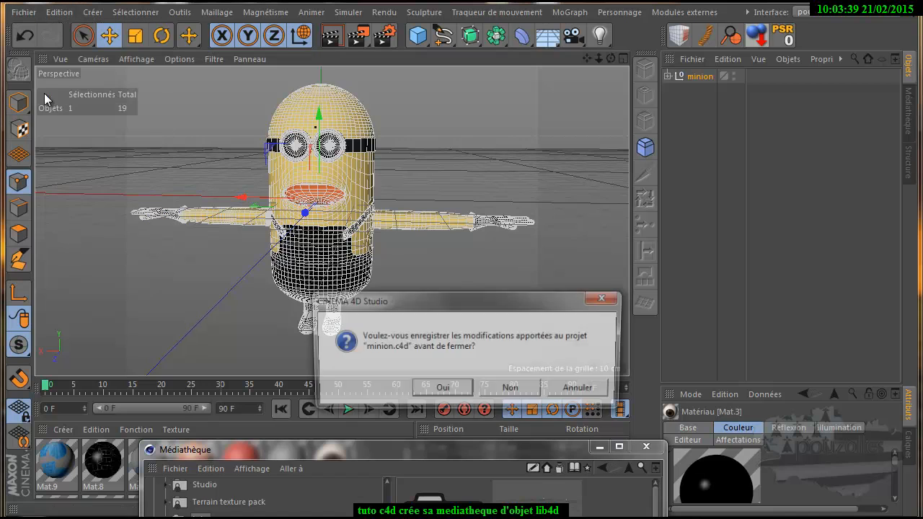
left_click(521, 387)
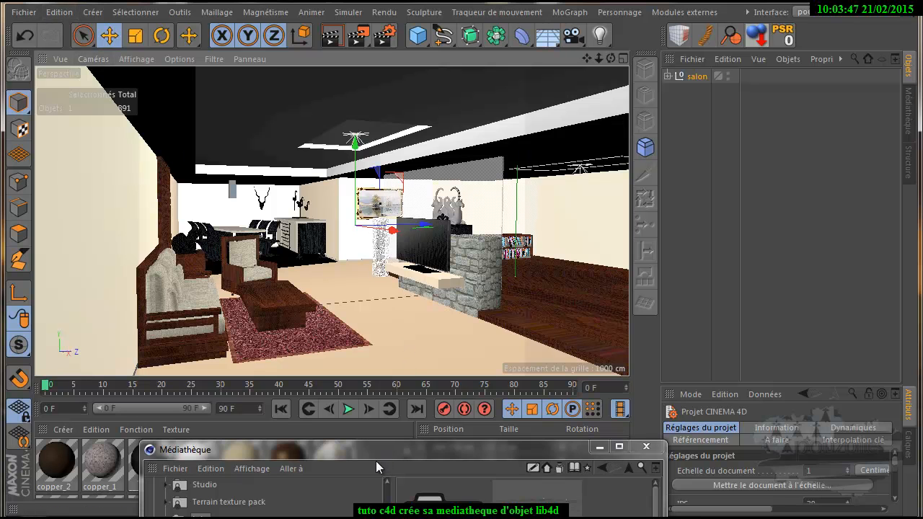
Set the salon scene's render output to the tuto pictures folder with the file name salon salle a manger fin.
left_click_drag(374, 452, 376, 518)
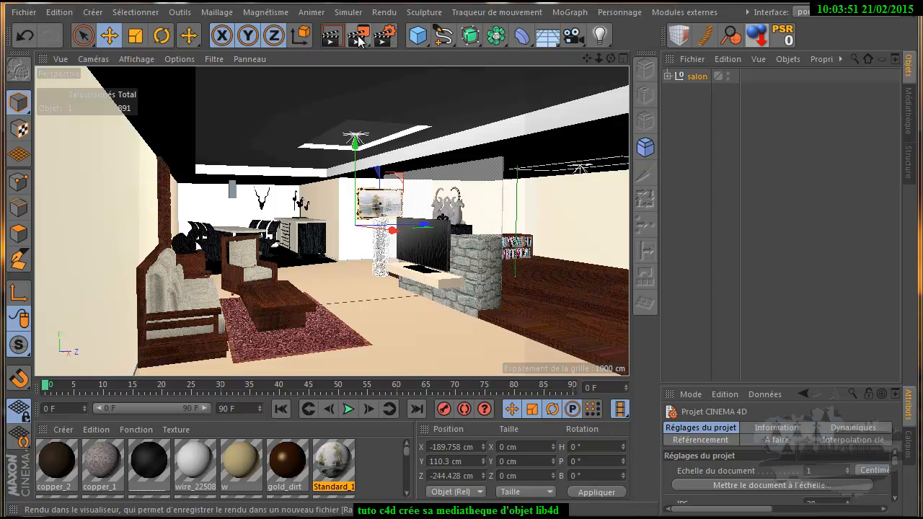
left_click(386, 34)
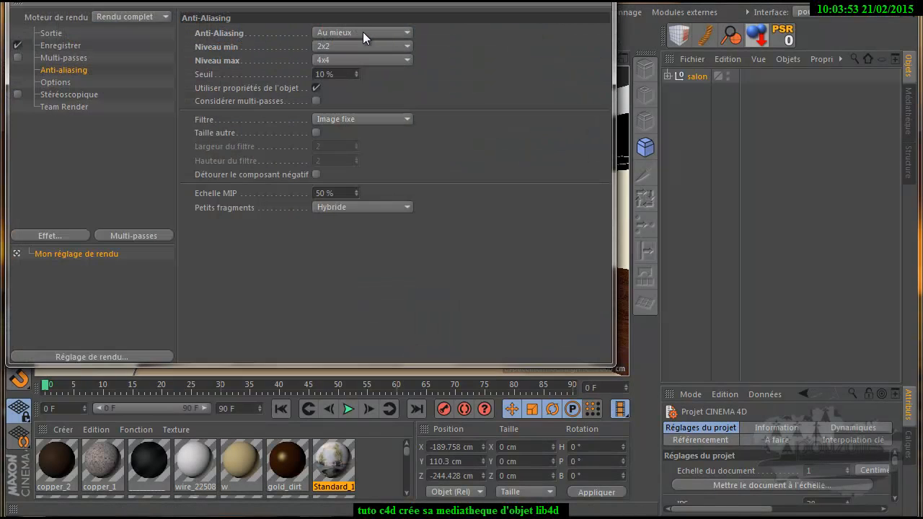
left_click(69, 45)
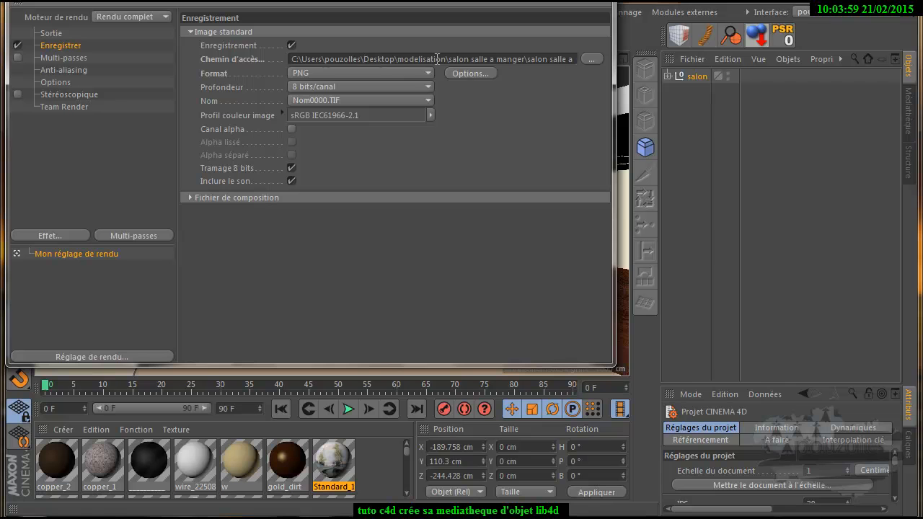
left_click(592, 58)
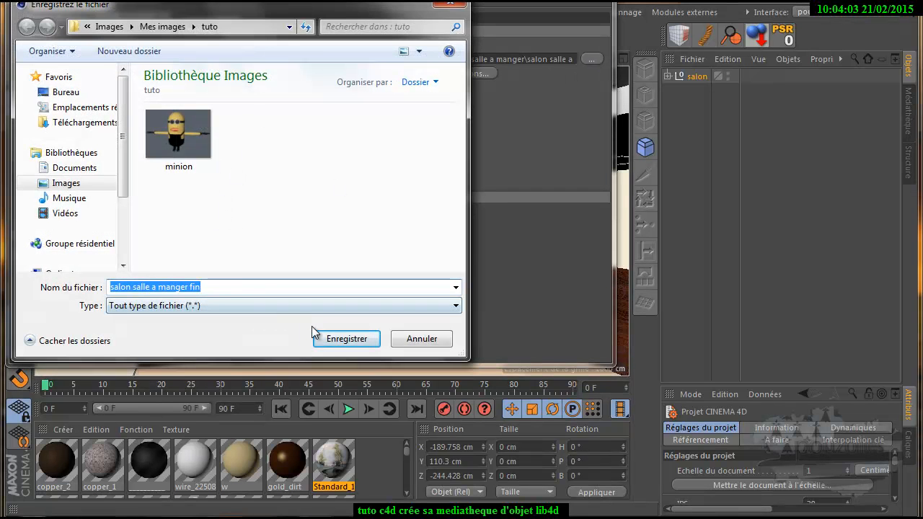
left_click(345, 339)
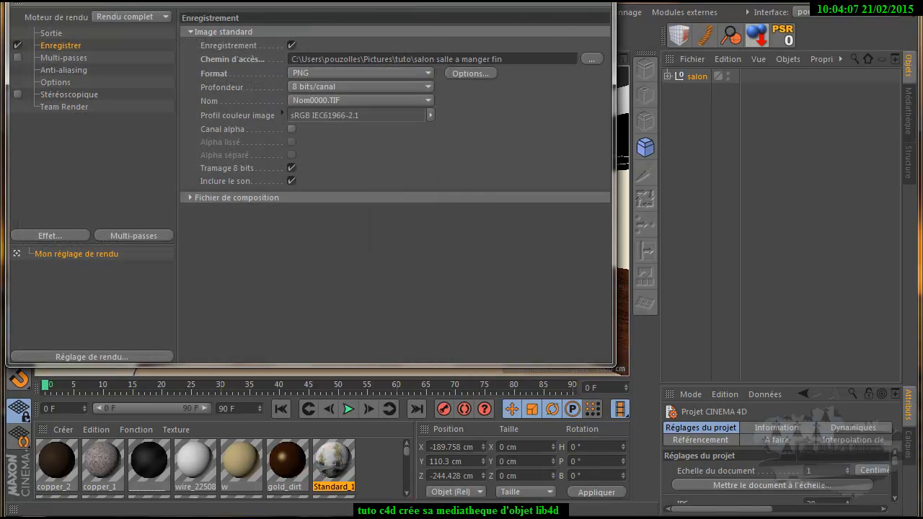
left_click(600, 3)
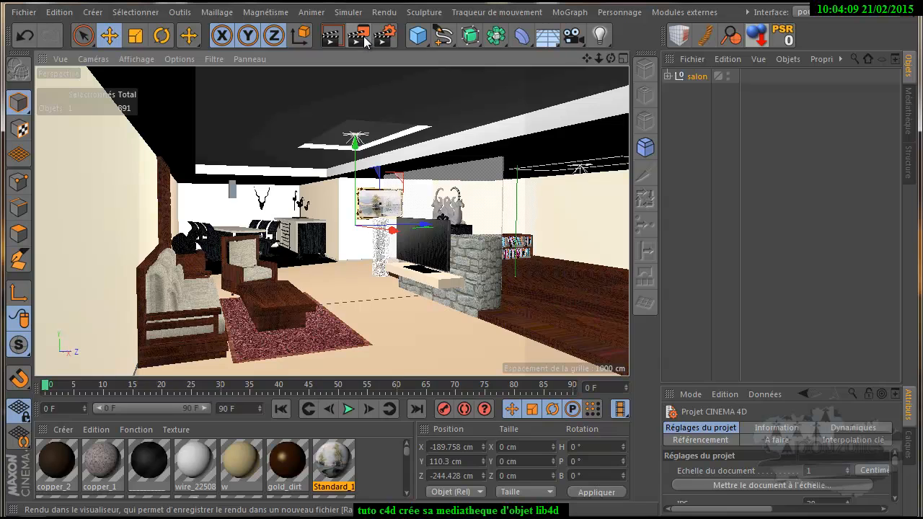
Render the salon scene to the picture viewer, continuing past the missing textures, and close the viewer when finished.
left_click(365, 41)
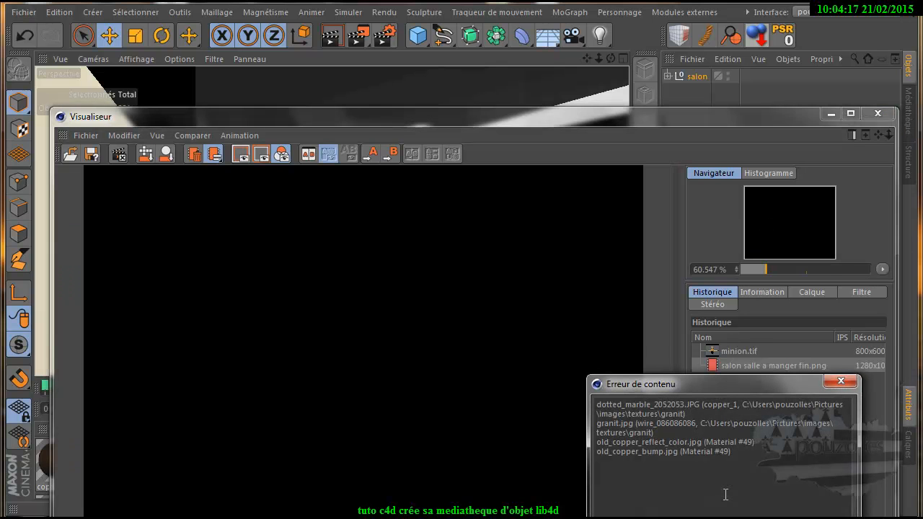
left_click_drag(791, 393, 756, 291)
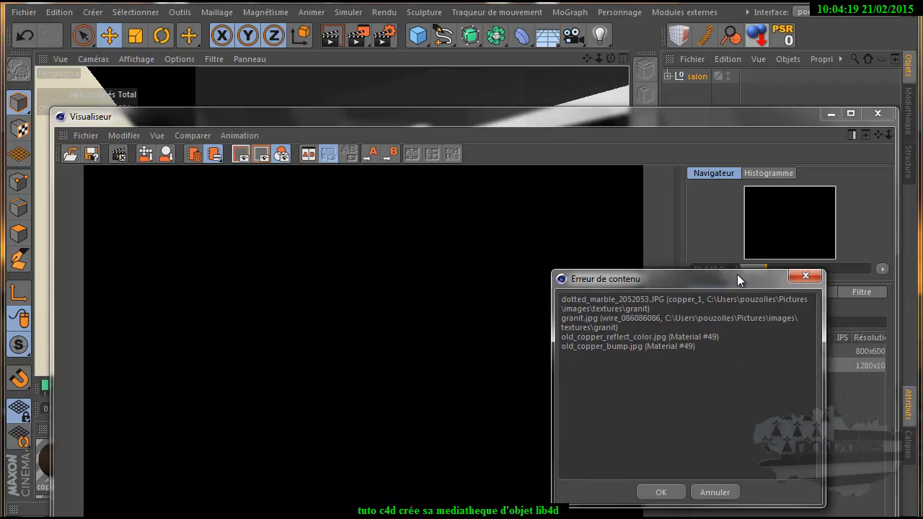
left_click(661, 491)
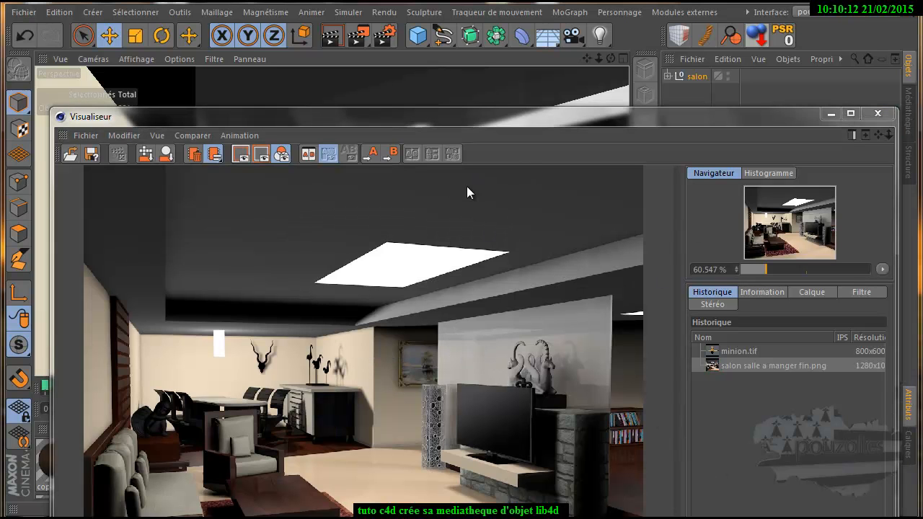
left_click(877, 113)
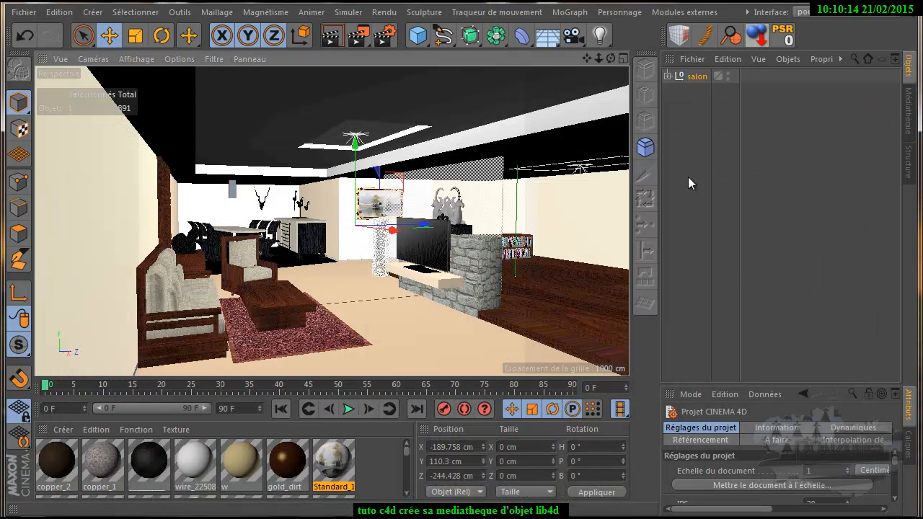
Set the rendered salon image as the preview icon of the salon preset in the tuto library.
left_click_drag(257, 517, 274, 134)
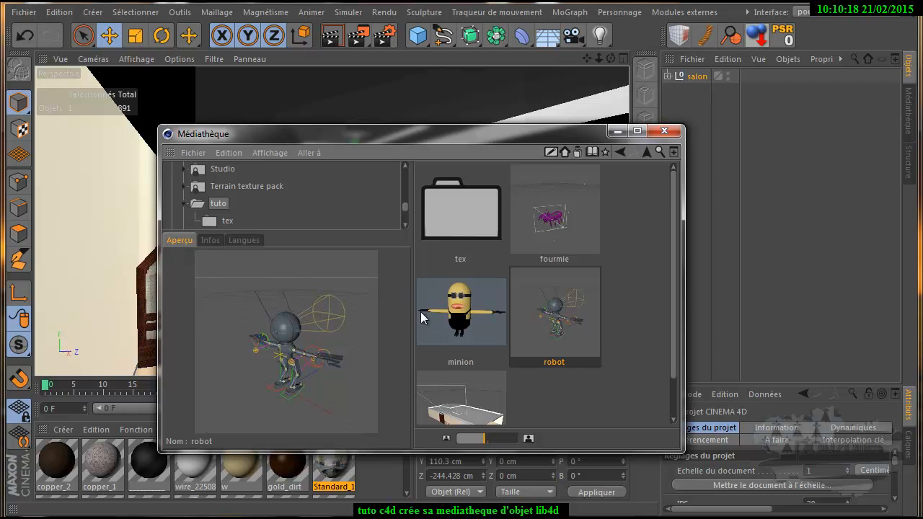
scroll(454, 384, "down", 1)
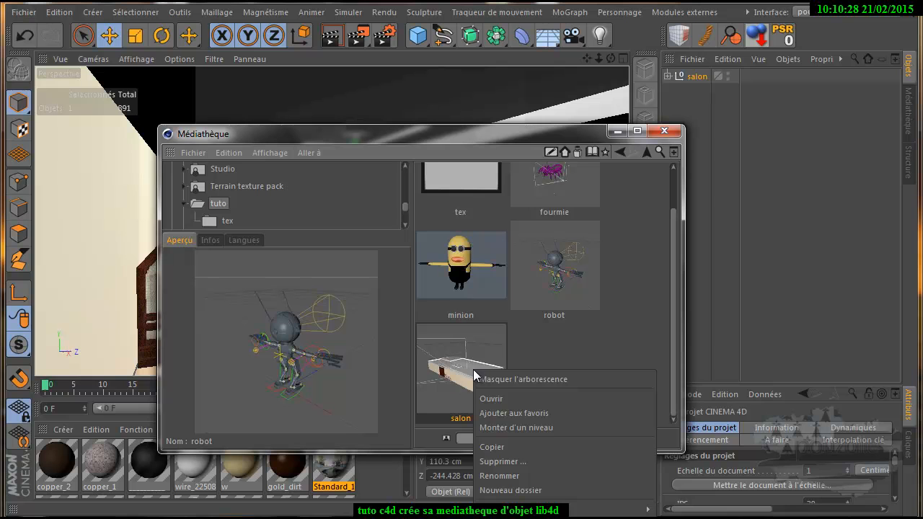
left_click(459, 135)
left_click_drag(417, 130, 393, 12)
right_click(440, 224)
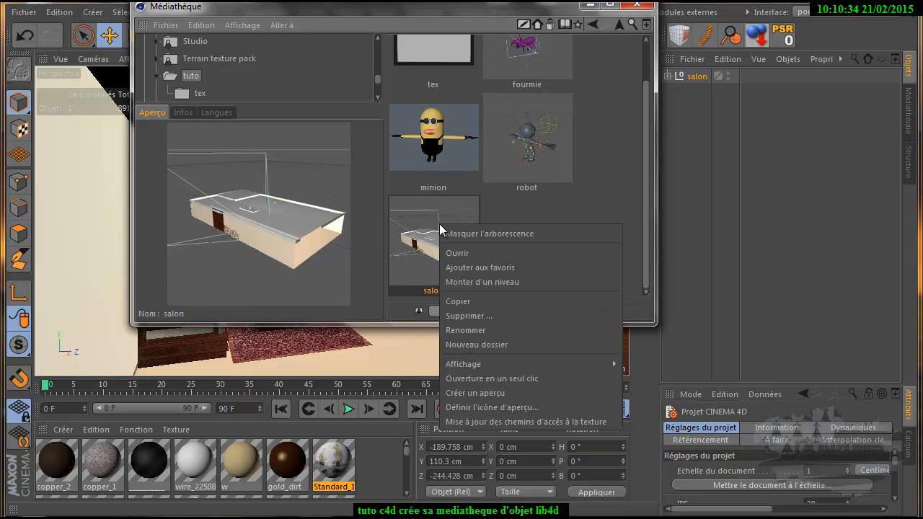
mouse_move(490, 366)
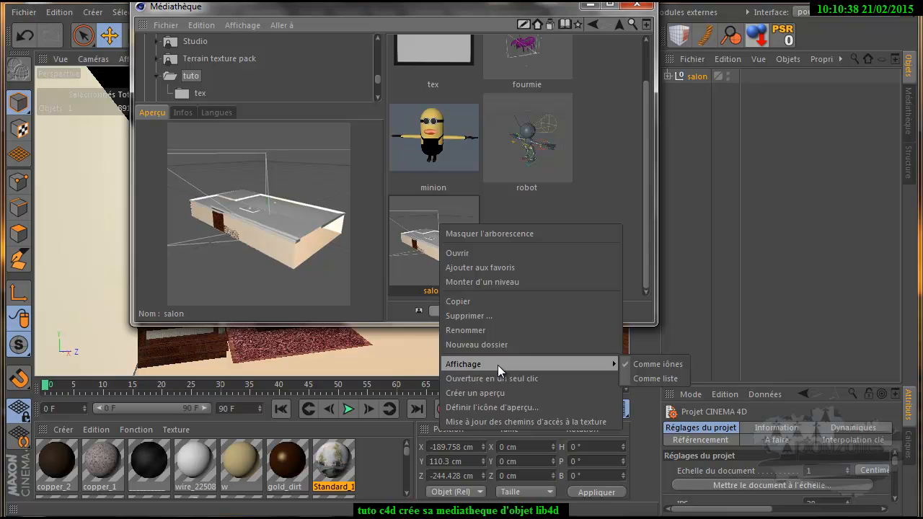
left_click(494, 408)
double_click(396, 181)
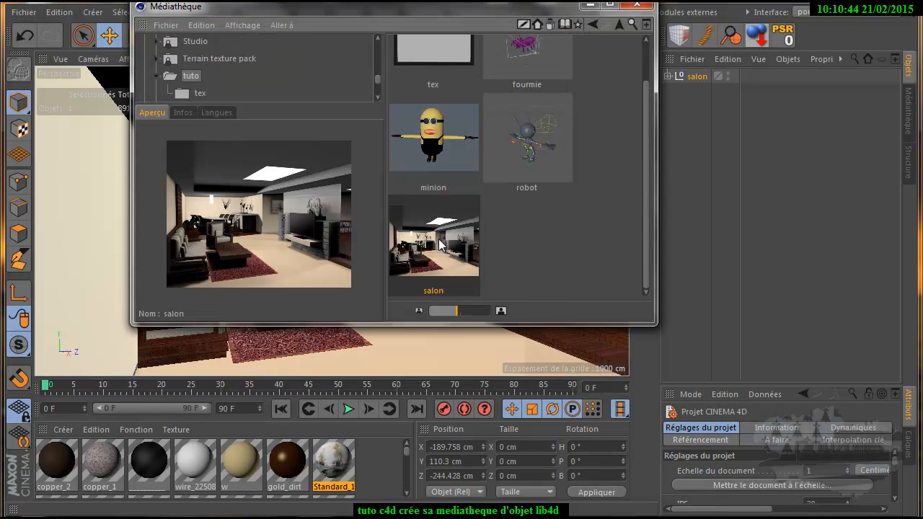
Close the salon salle a manger.c4d project without saving its changes.
left_click_drag(494, 9, 515, 181)
left_click(24, 13)
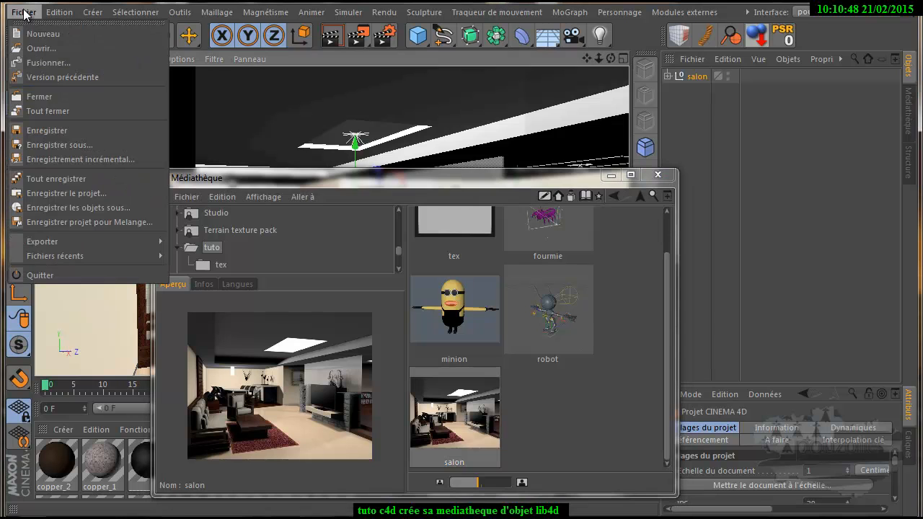
left_click(38, 97)
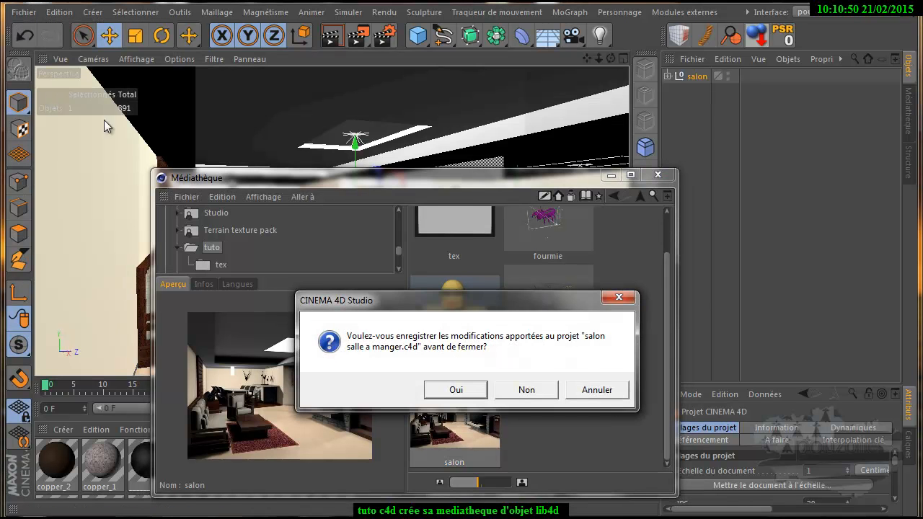
left_click(528, 390)
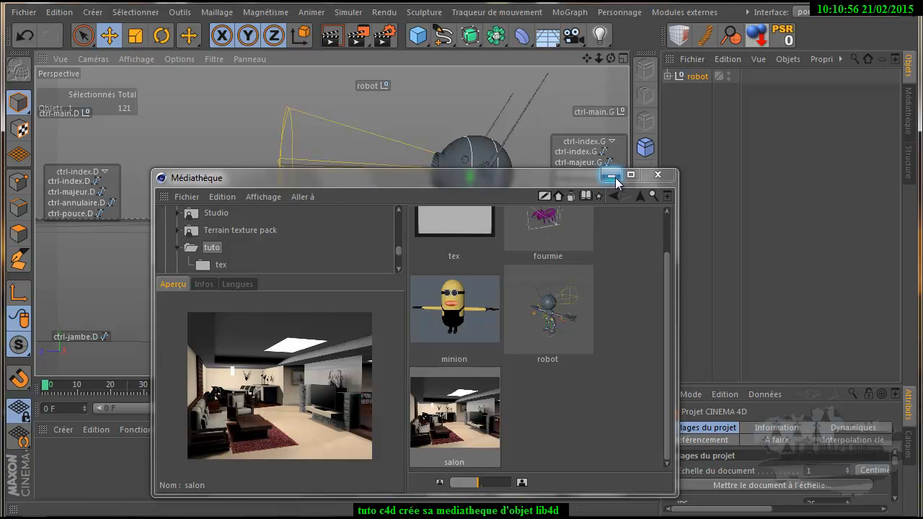
Set the robot scene's render output to the tuto pictures folder, keeping the file name test marche robot.
left_click(582, 180)
left_click_drag(582, 182, 542, 395)
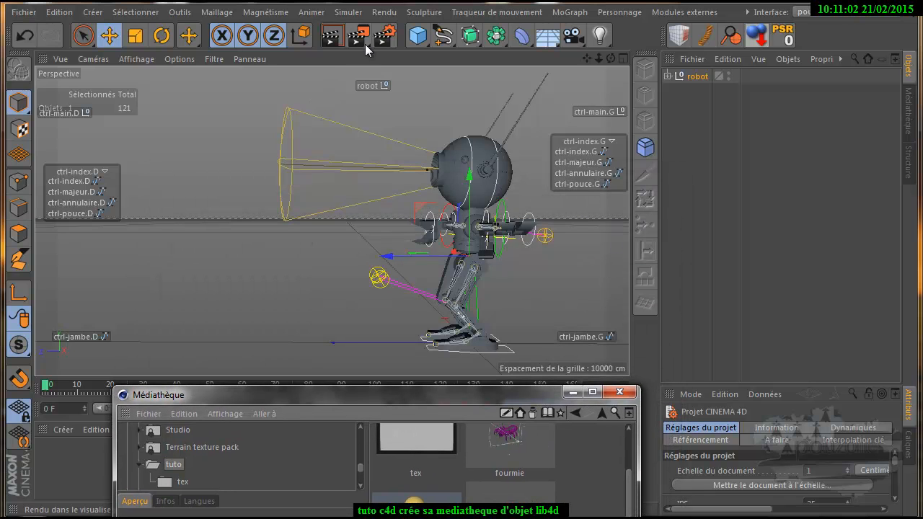
left_click(386, 36)
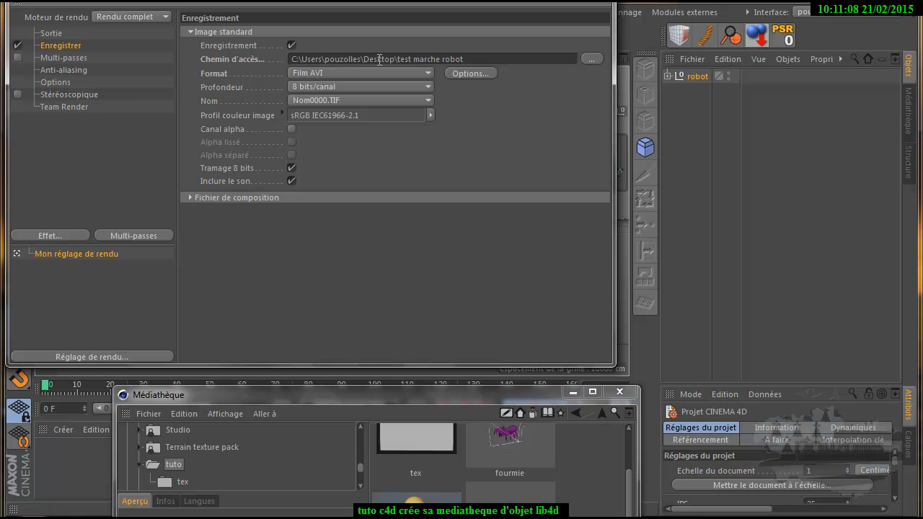
left_click(591, 58)
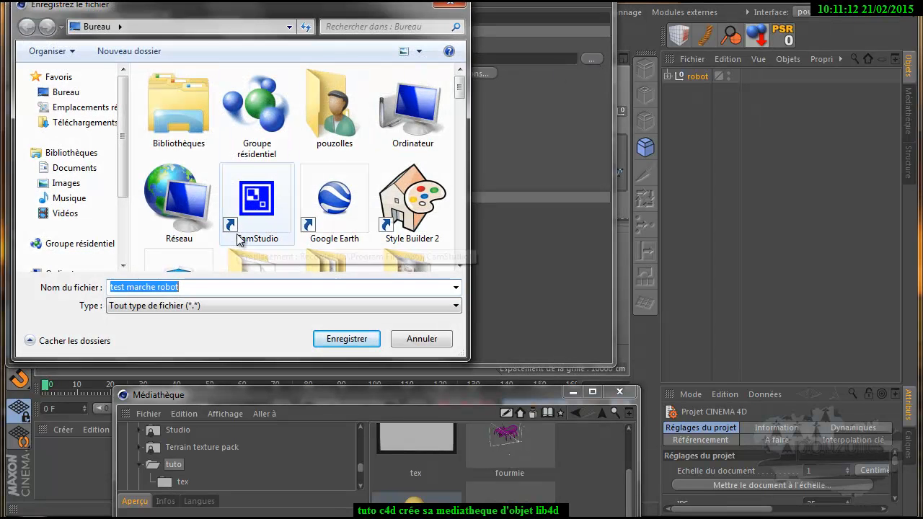
left_click(65, 183)
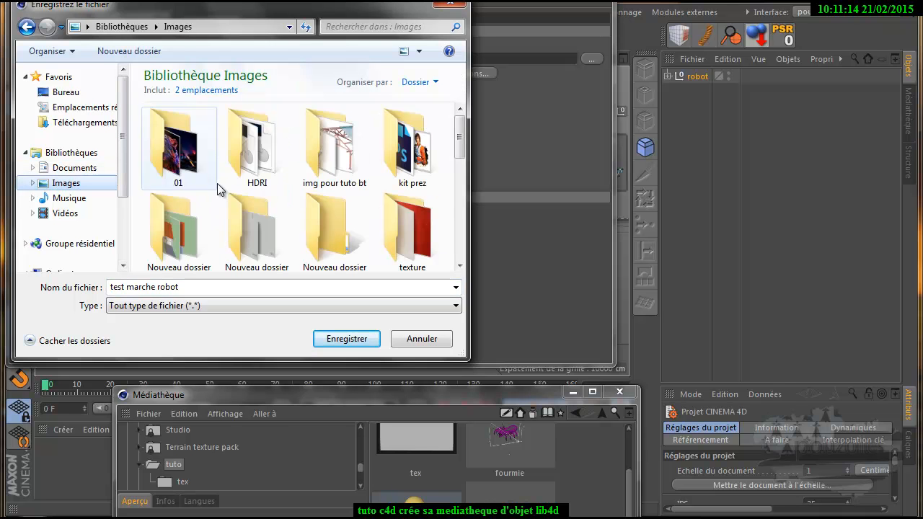
left_click(323, 187)
scroll(336, 173, "down", 2)
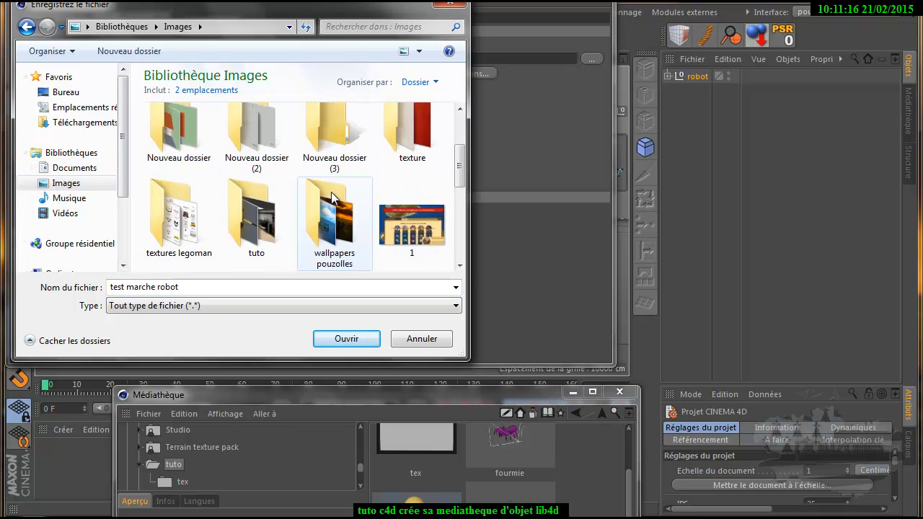
double_click(248, 219)
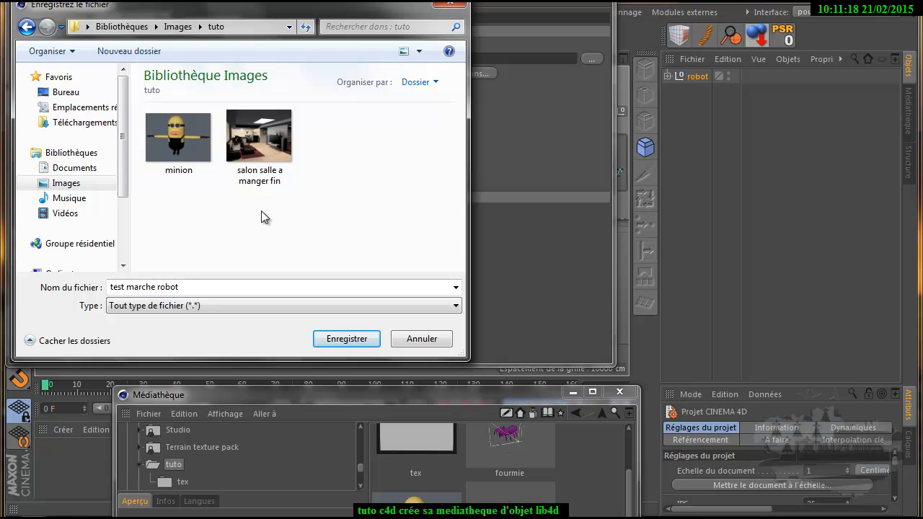
left_click(338, 341)
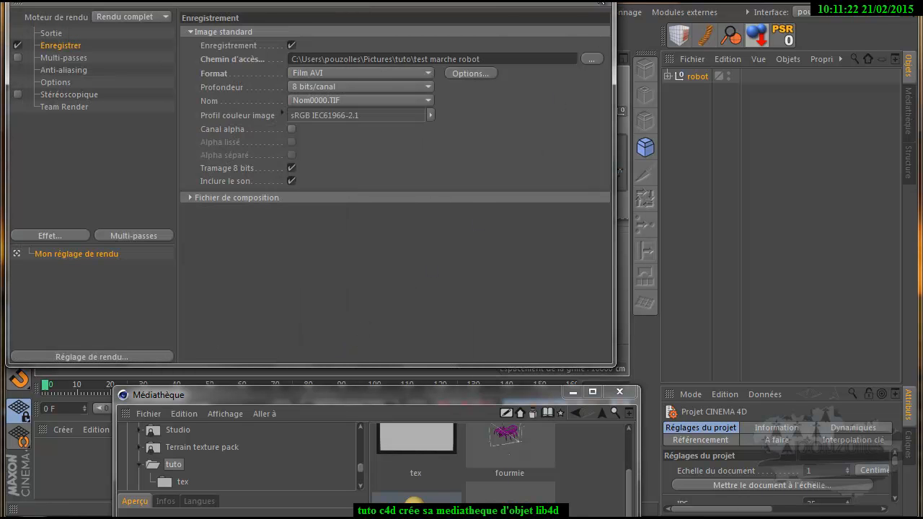
key("Escape")
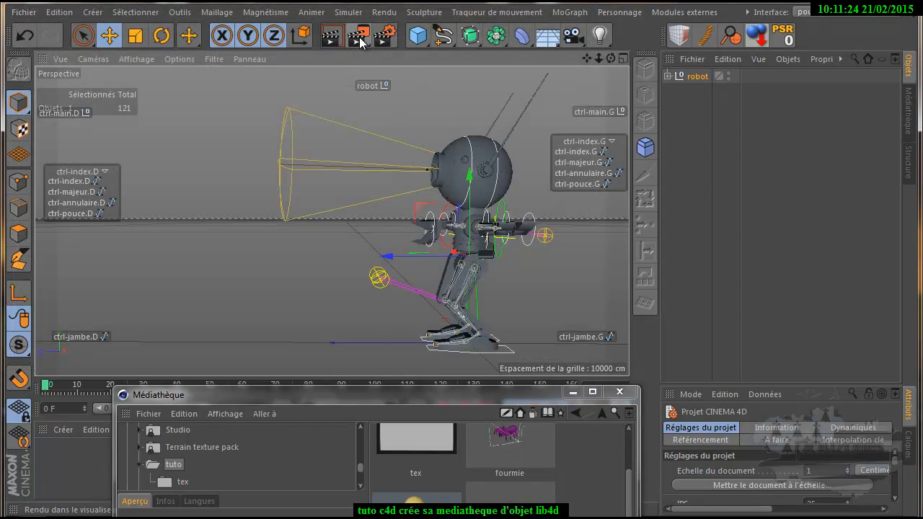
left_click(359, 37)
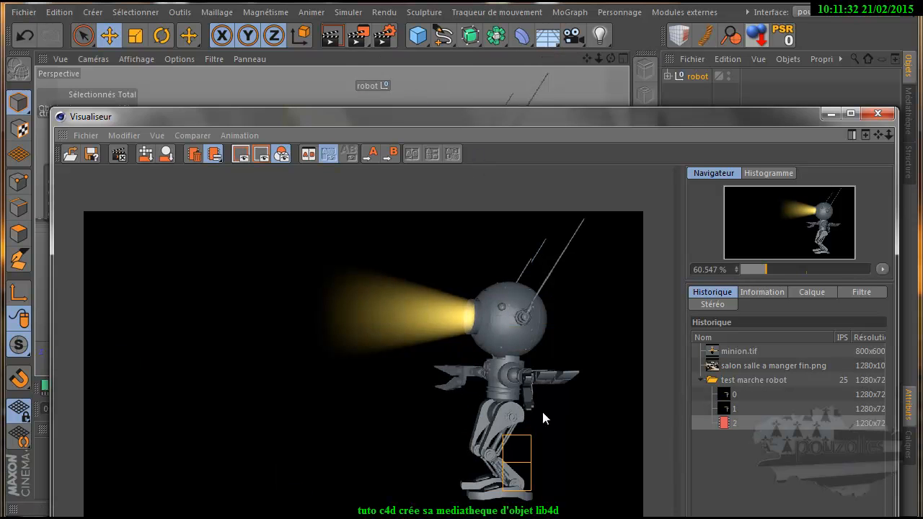
left_click(880, 114)
left_click(497, 388)
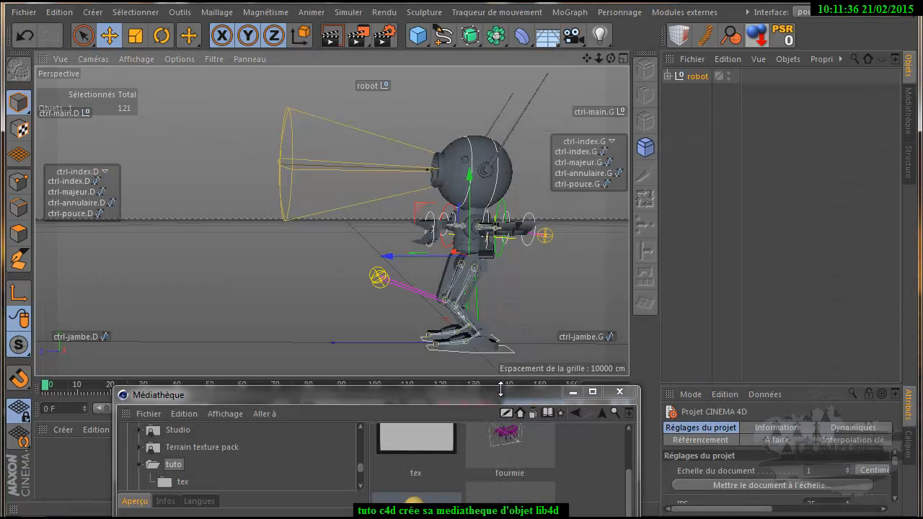
Limit the robot scene's render range to the current frame (Image courante) in the render settings.
left_click(383, 36)
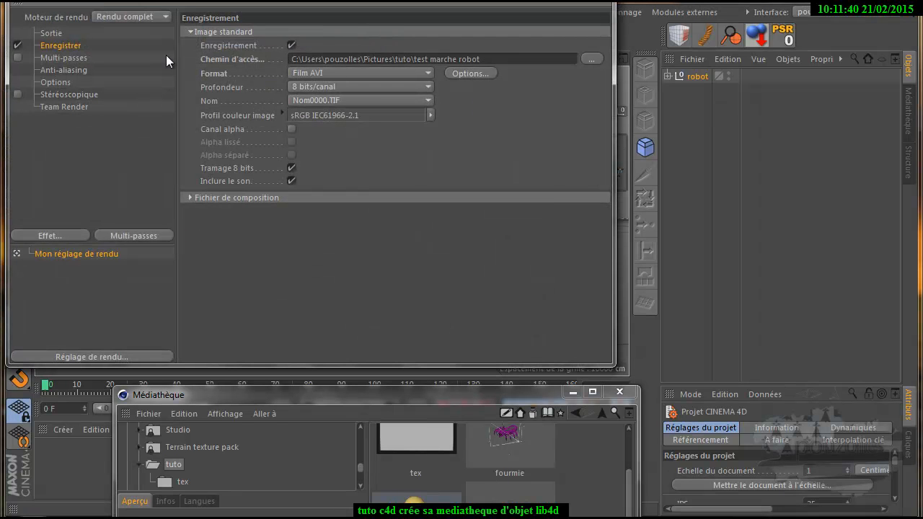
left_click(50, 33)
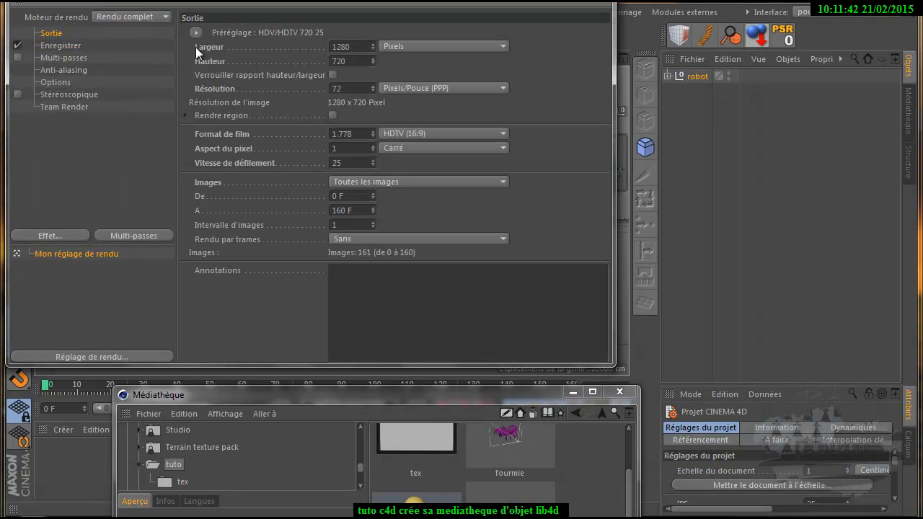
left_click(379, 181)
left_click(390, 207)
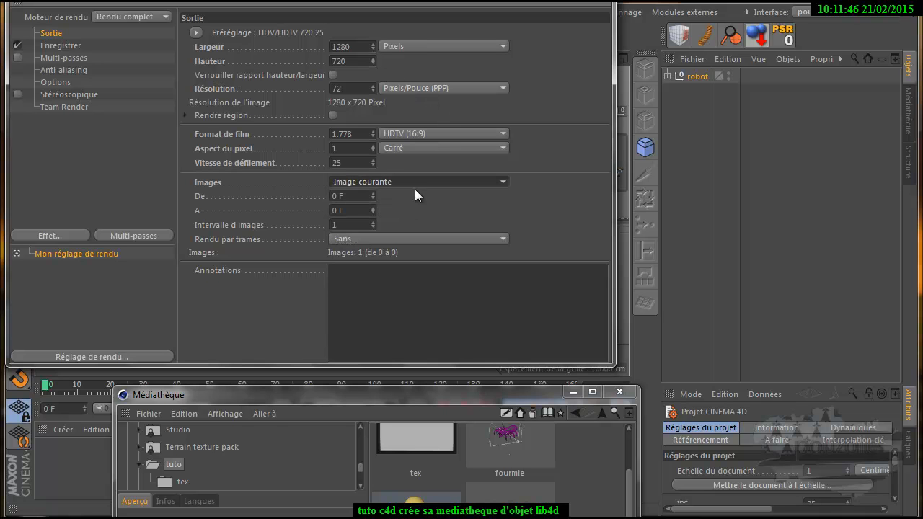
left_click(598, 1)
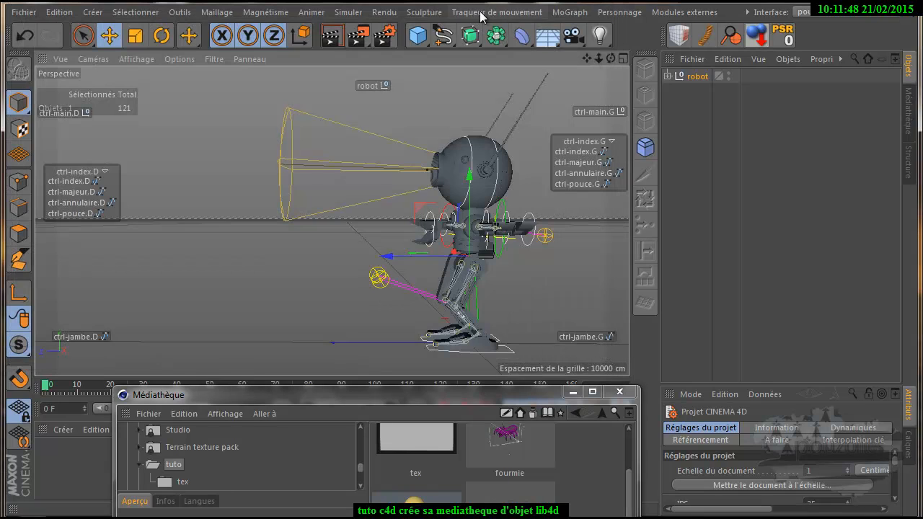
Render the robot frame to the picture viewer, overwriting test marche robot.avi, and close the viewer when finished.
left_click(357, 36)
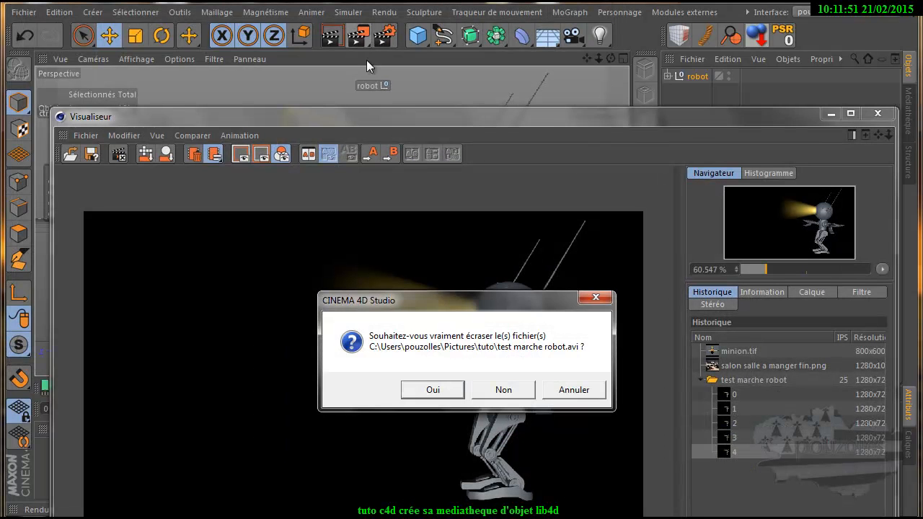
left_click(436, 389)
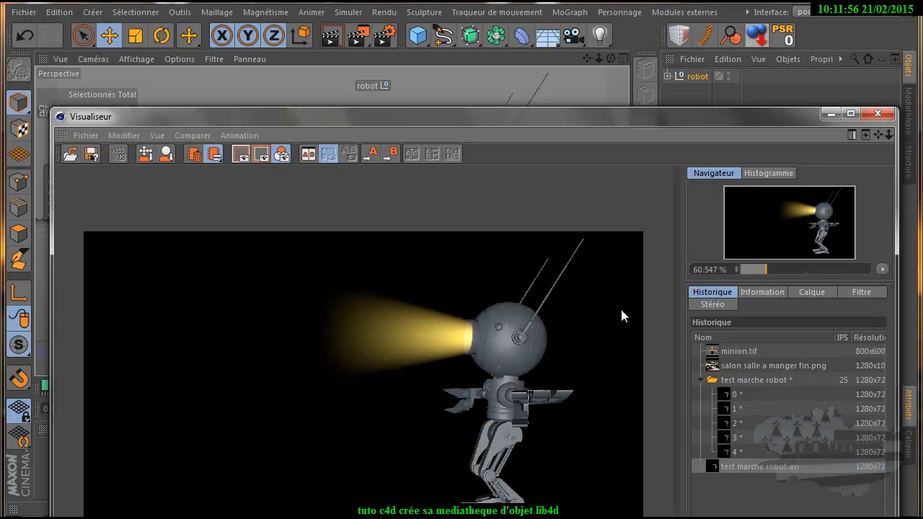
left_click(877, 114)
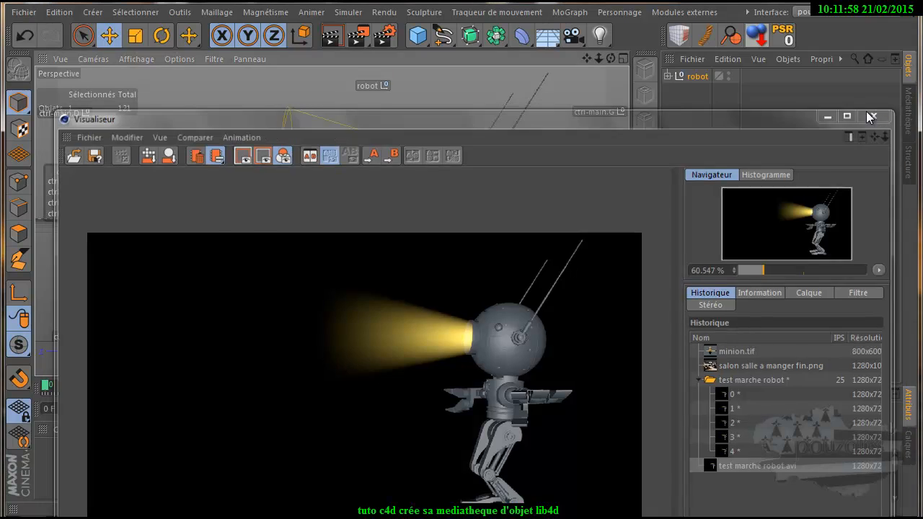
Set the rendered test marche robot file as the preview icon of the robot preset in the tuto library.
left_click_drag(382, 393, 309, 60)
right_click(420, 186)
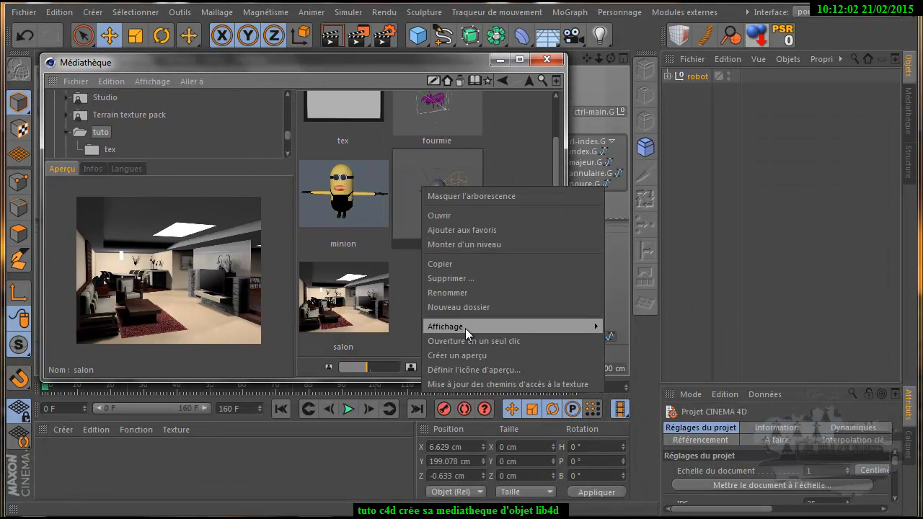
left_click(463, 368)
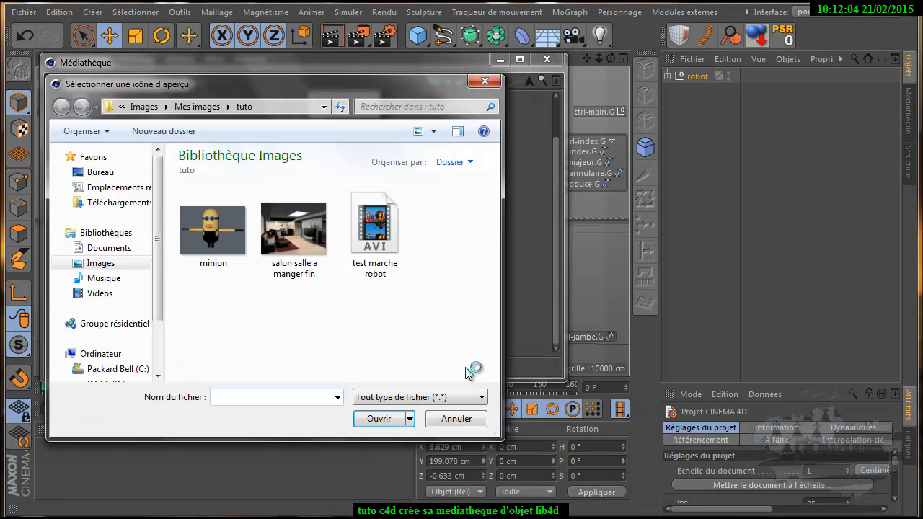
double_click(370, 228)
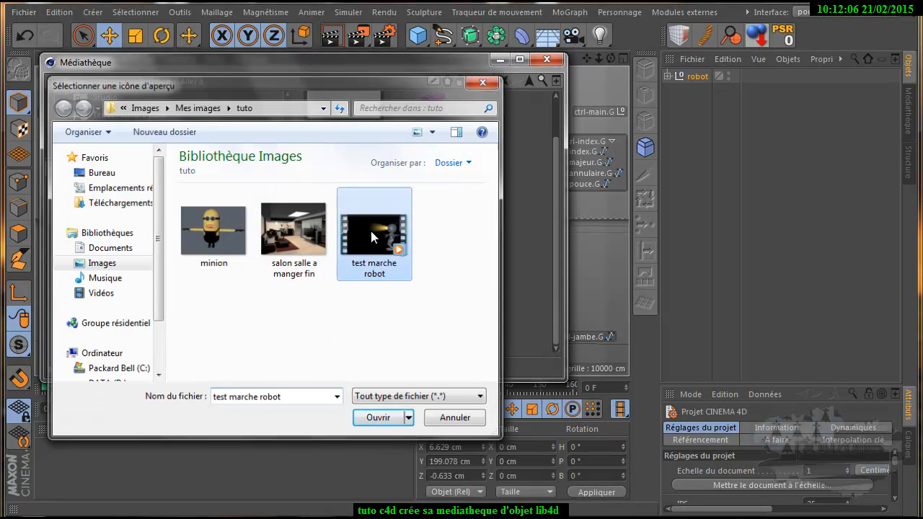
Move the preset library window out of the way and close the robot project without saving its changes.
left_click_drag(454, 65, 422, 434)
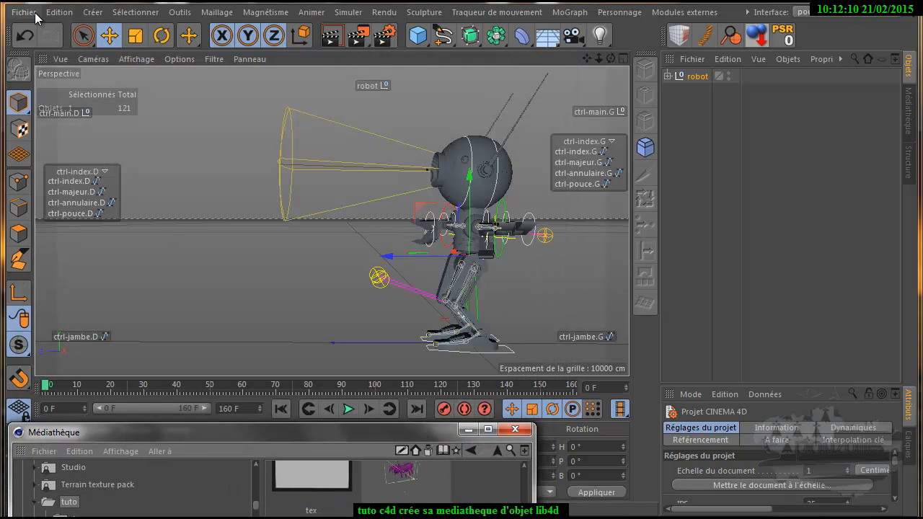
left_click(36, 15)
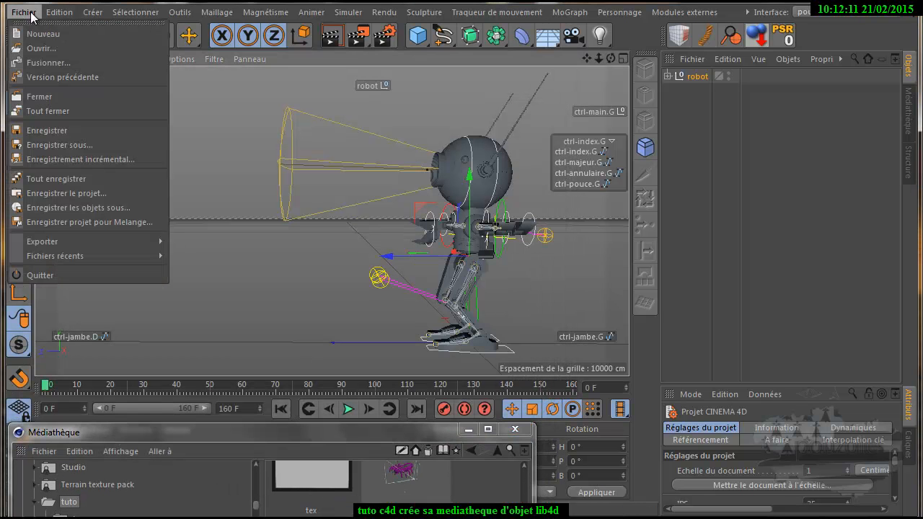
left_click(38, 97)
left_click(531, 390)
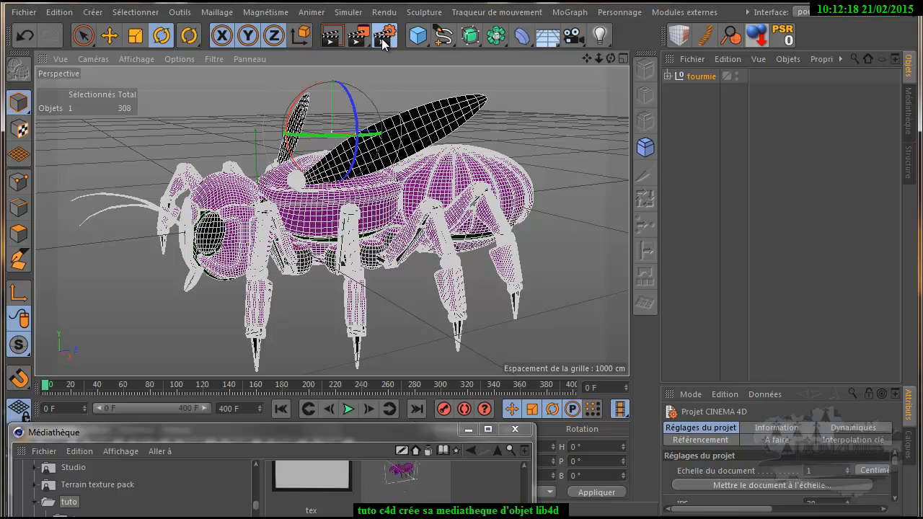
Limit the fourmie scene's render range to the current frame (Image courante) in the render settings.
left_click(381, 38)
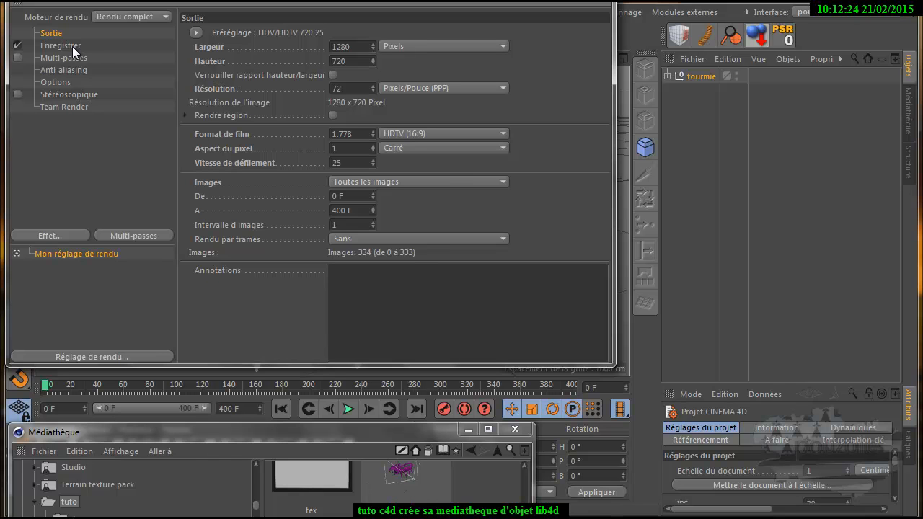
left_click(447, 182)
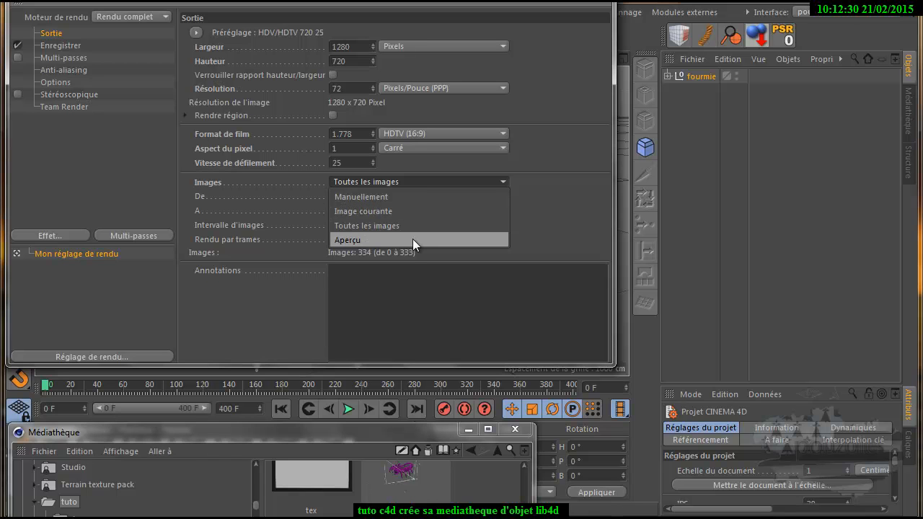
left_click(418, 211)
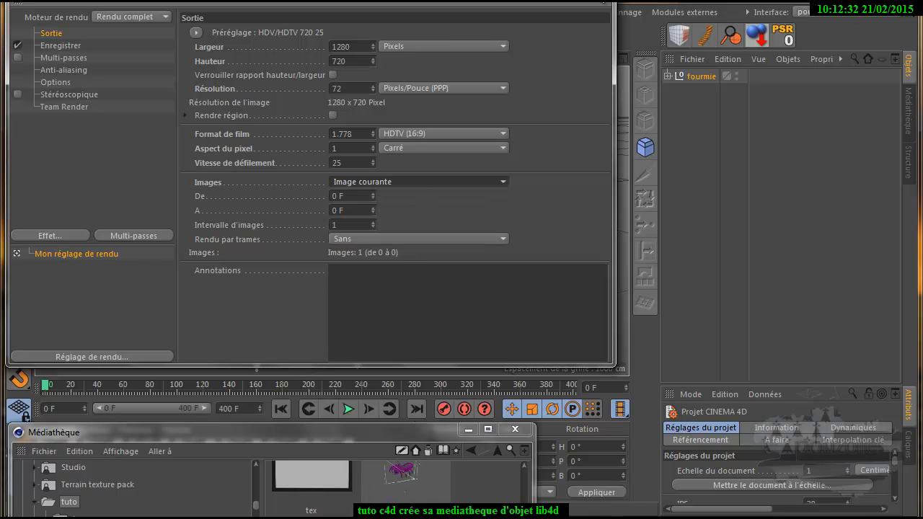
left_click(595, 2)
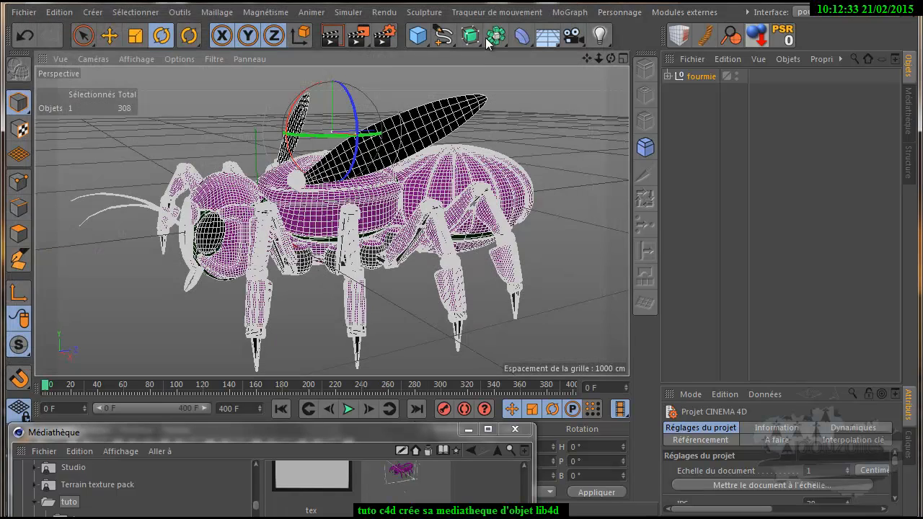
Set the fourmie scene's render output to the tuto pictures folder, keeping the file name robot fourmie.
left_click(385, 37)
left_click(65, 45)
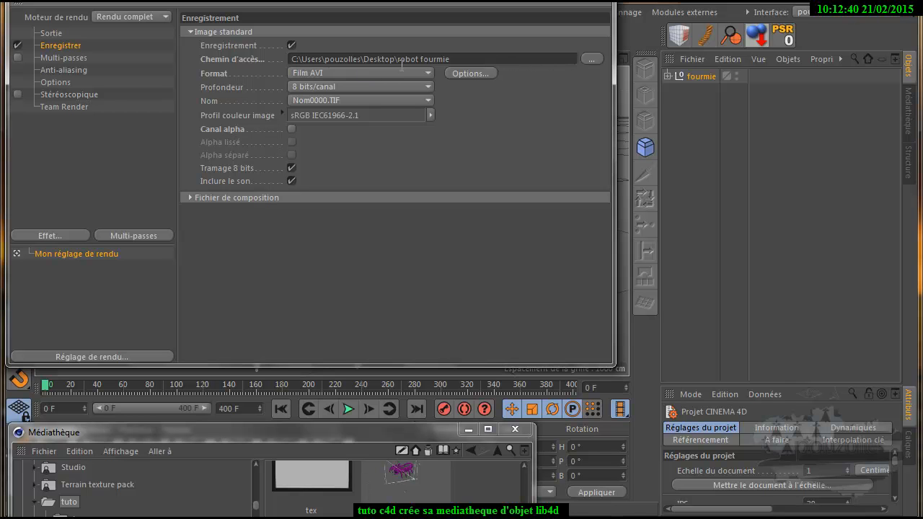
left_click(592, 59)
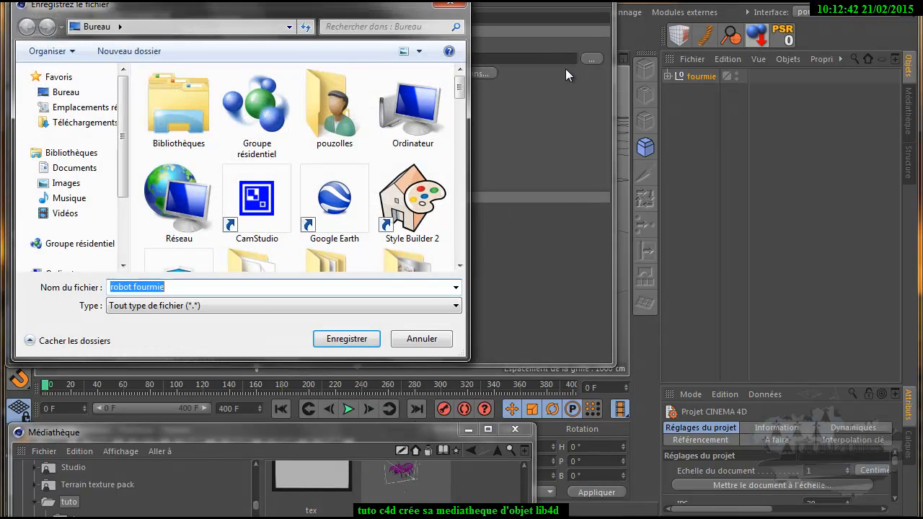
left_click(62, 182)
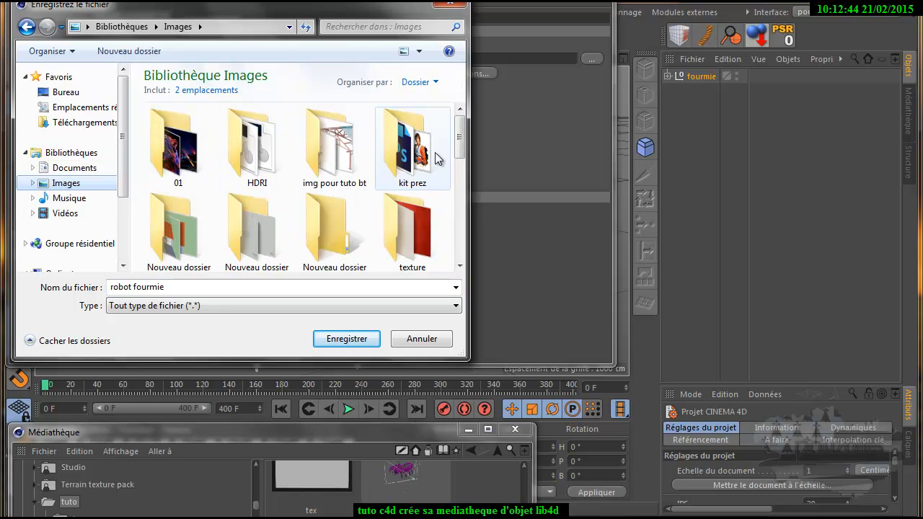
scroll(324, 145, "down", 5)
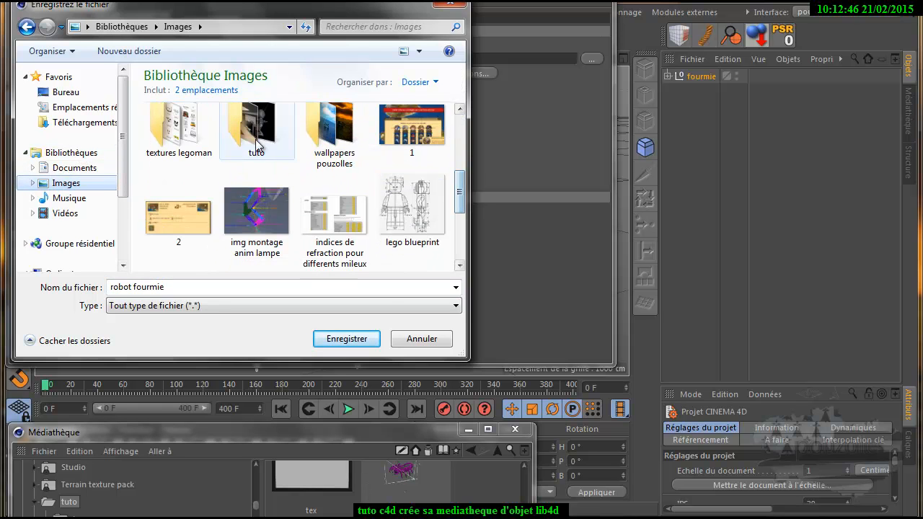
left_click(258, 143)
double_click(258, 143)
left_click(349, 338)
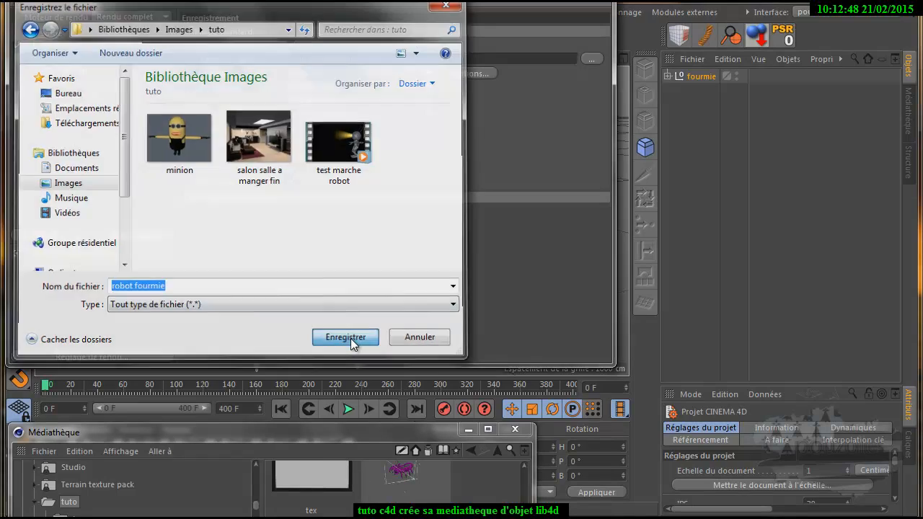
left_click(597, 2)
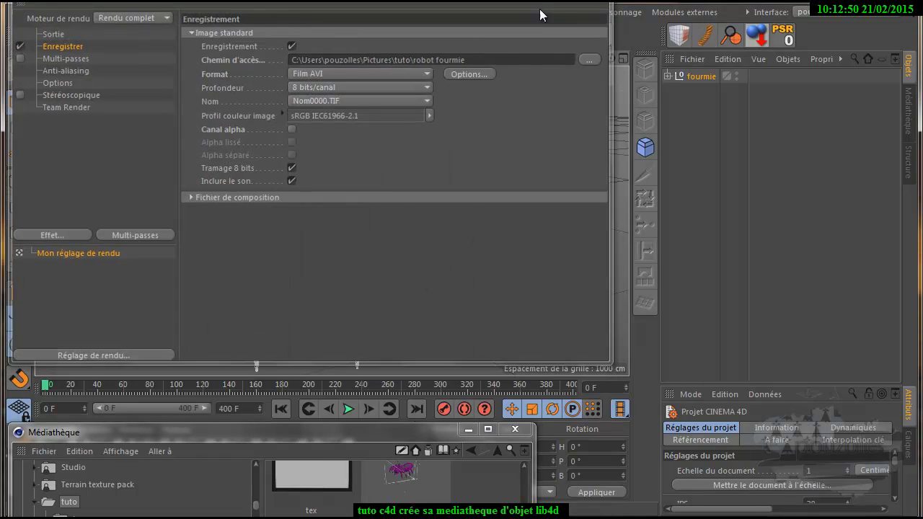
Render the fourmie frame to the picture viewer and close the viewer when finished.
left_click(356, 36)
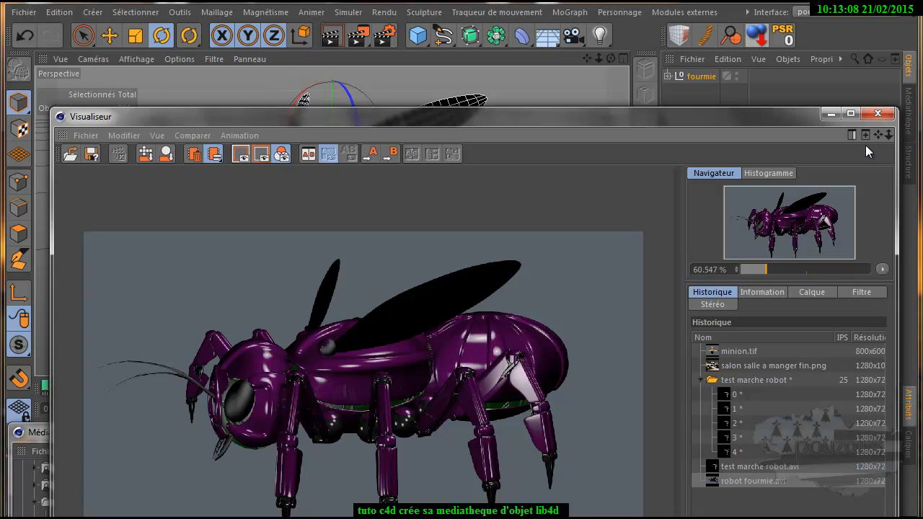
left_click(877, 115)
Set the fourmie preset's preview icon to the robot fourmie render from the tuto pictures folder.
left_click_drag(379, 430, 440, 90)
right_click(454, 136)
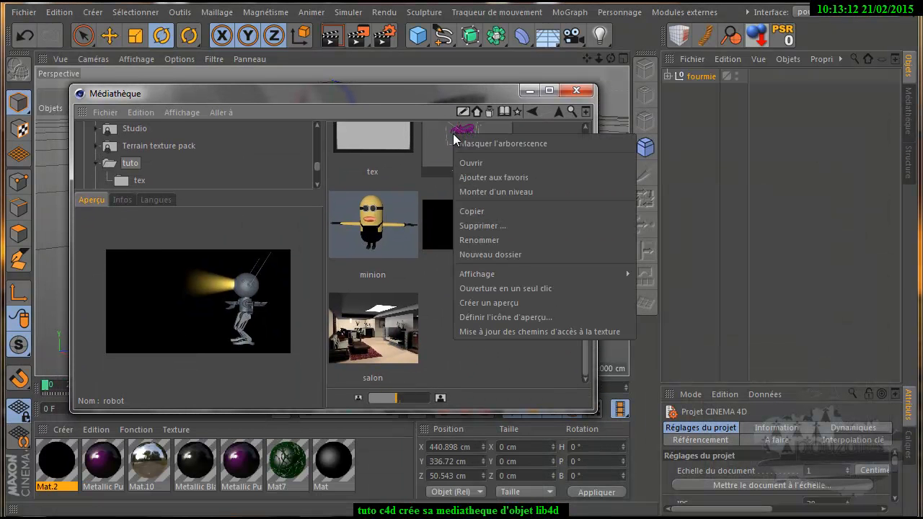
left_click(495, 318)
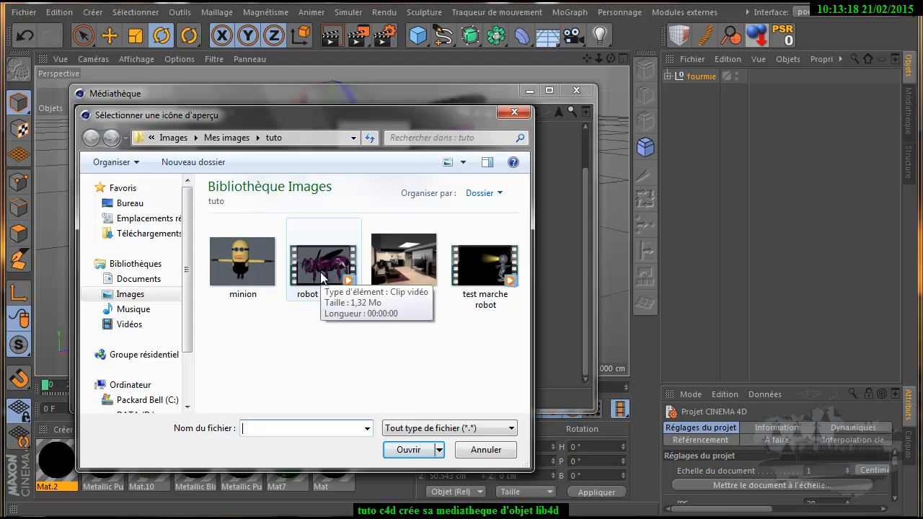
double_click(323, 268)
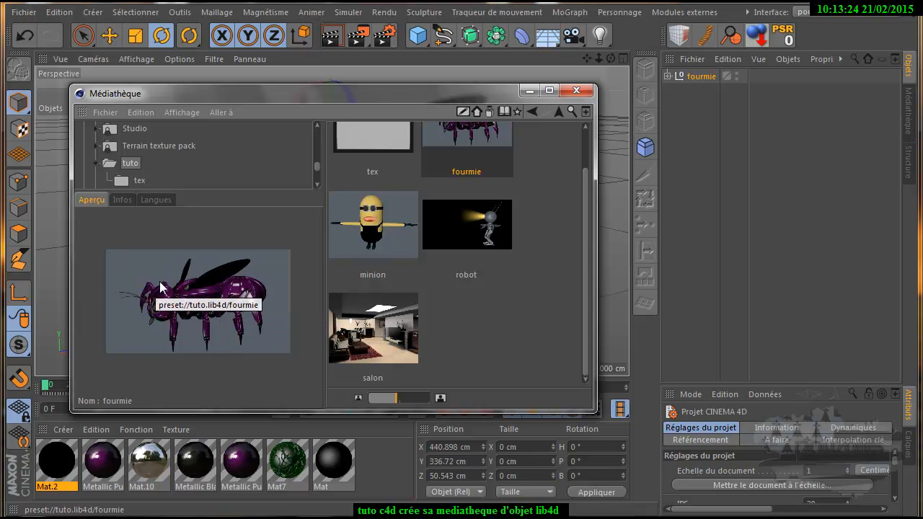
Put away the floating preset library window and close the fourmie project without saving its changes.
left_click_drag(489, 92, 544, 147)
left_click(632, 145)
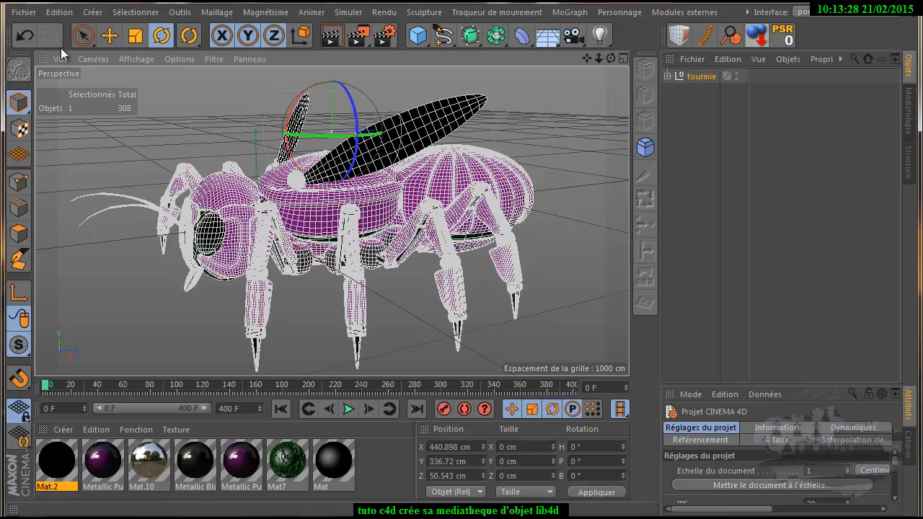
left_click(24, 12)
left_click(38, 96)
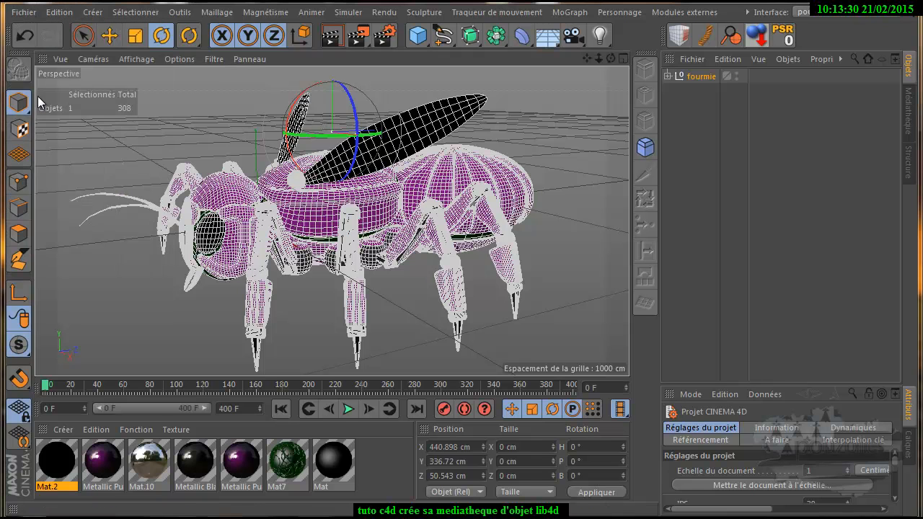
left_click(527, 391)
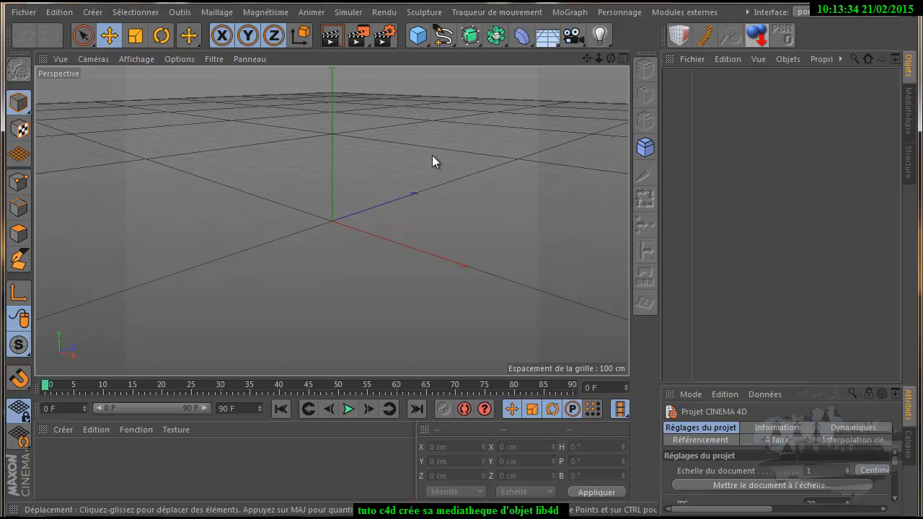
Show the docked Médiathèque and go up from the tuto presets to the list of libraries.
left_click(910, 109)
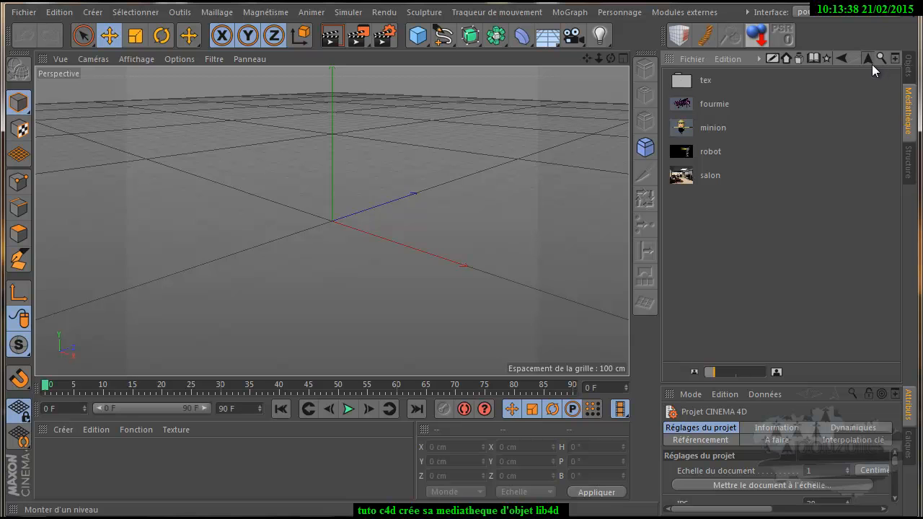
left_click(870, 61)
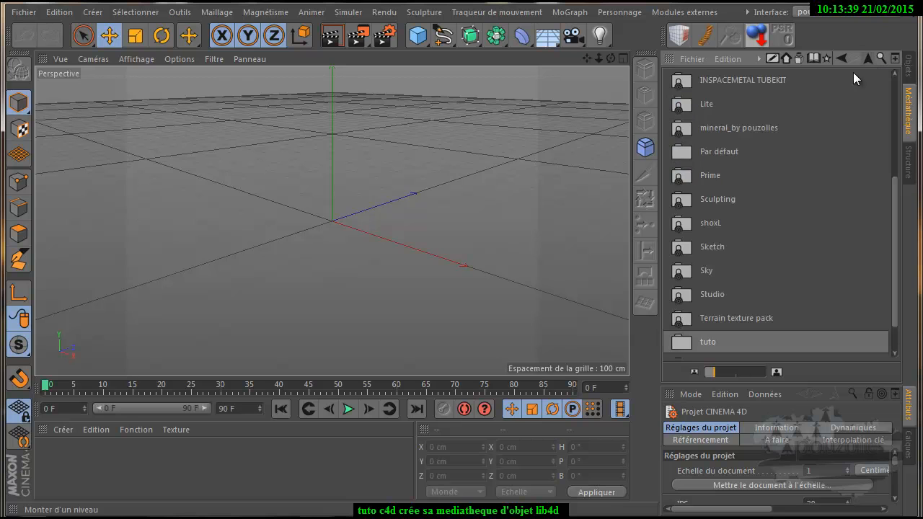
Turn read-only protection (Lecture uniquement) on for the tuto library and remove it again.
right_click(685, 342)
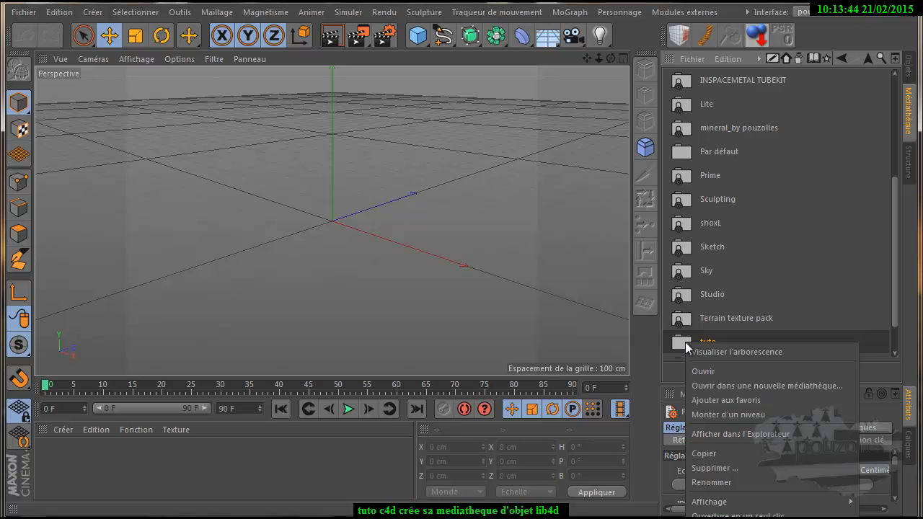
left_click(893, 212)
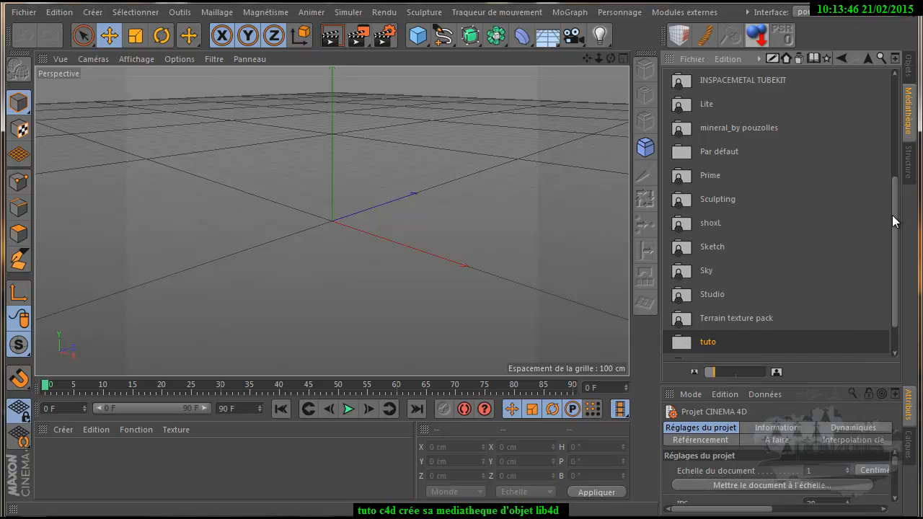
right_click(689, 343)
right_click(687, 344)
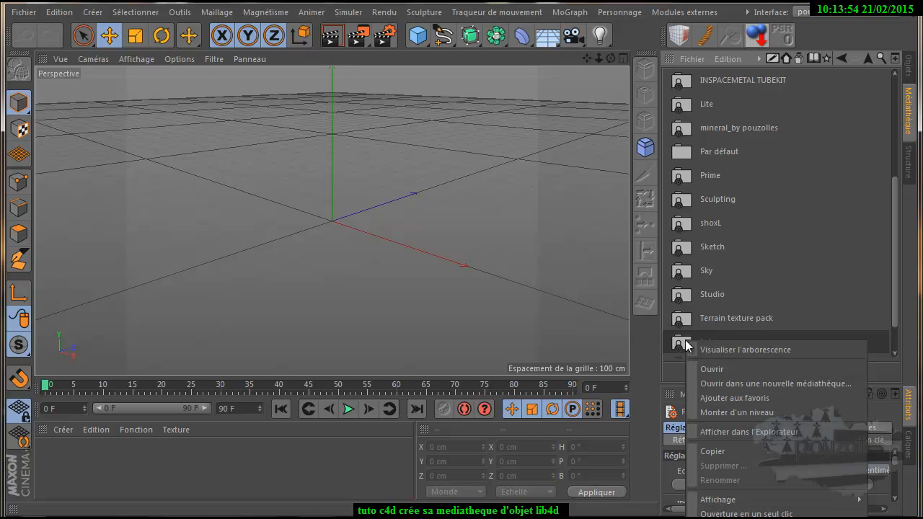
left_click(732, 517)
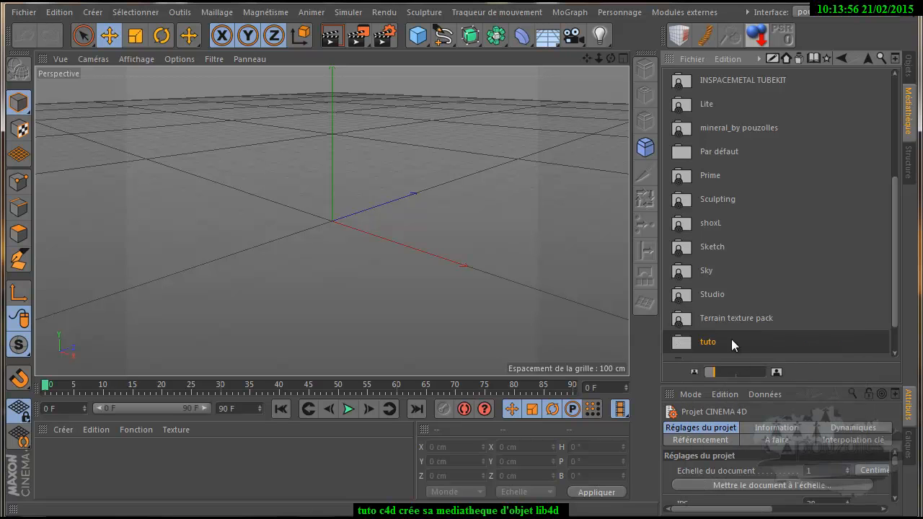
Open the tuto library's contents and enlarge the preset thumbnails to about half of the size range.
double_click(678, 343)
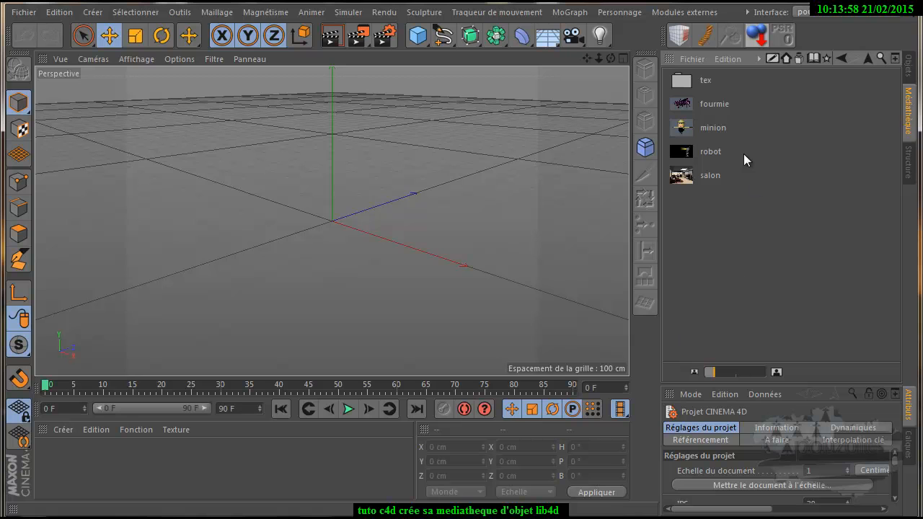
left_click_drag(710, 372, 738, 373)
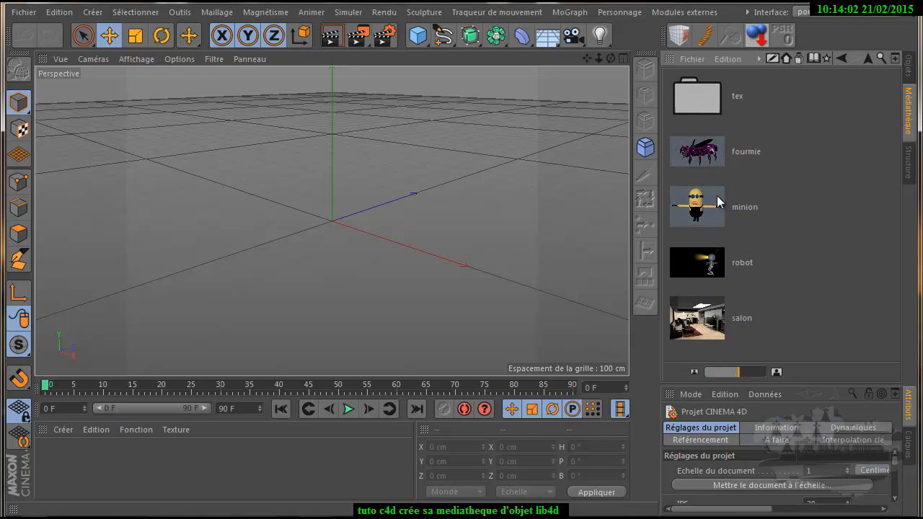
Examine the texture images stored in the tuto library's tex folder, then return to the presets.
double_click(696, 96)
scroll(763, 197, "down", 10)
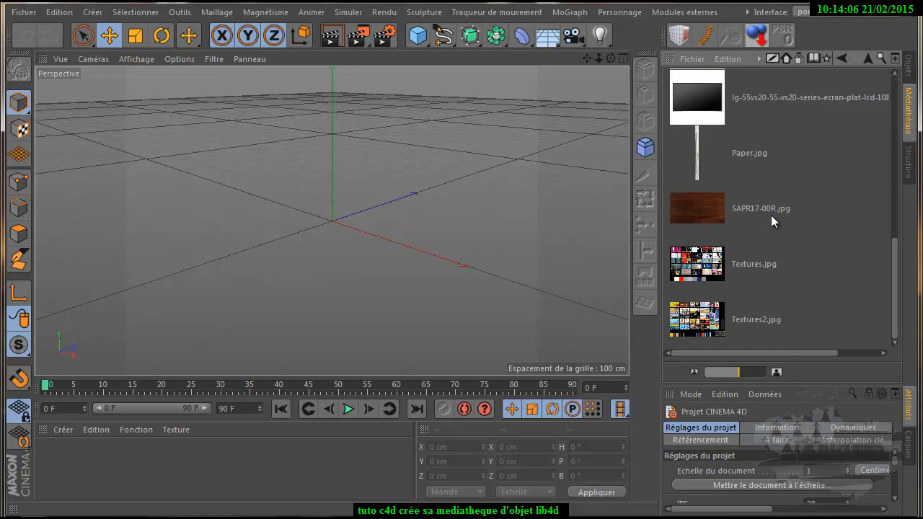
scroll(771, 215, "up", 10)
scroll(771, 215, "down", 10)
left_click(706, 267)
left_click(707, 209)
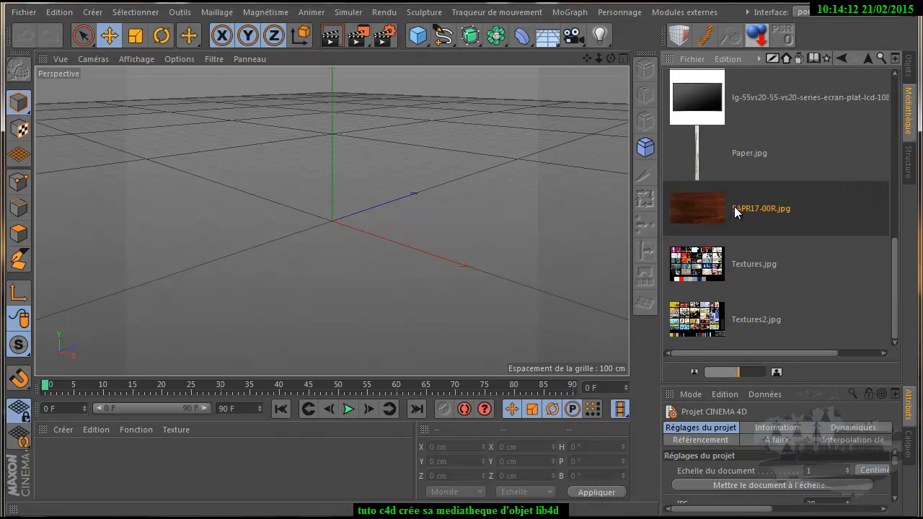
scroll(734, 209, "up", 10)
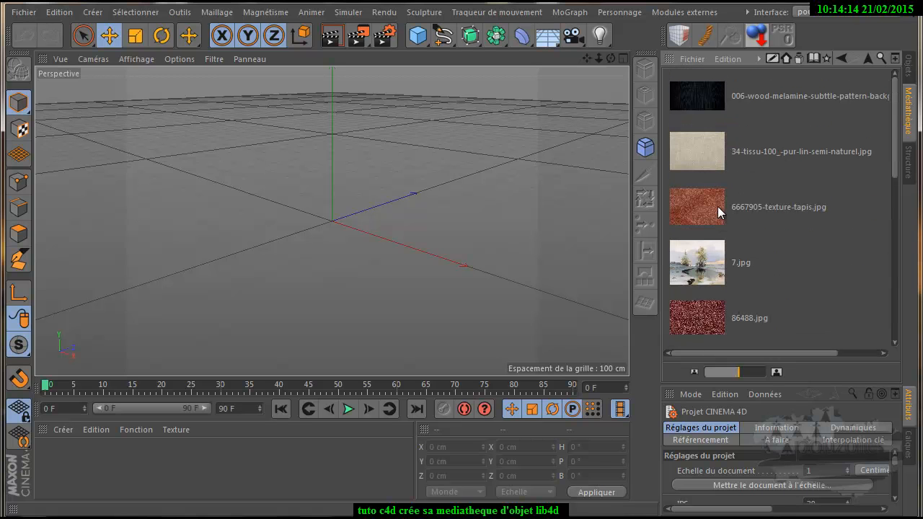
left_click(794, 96)
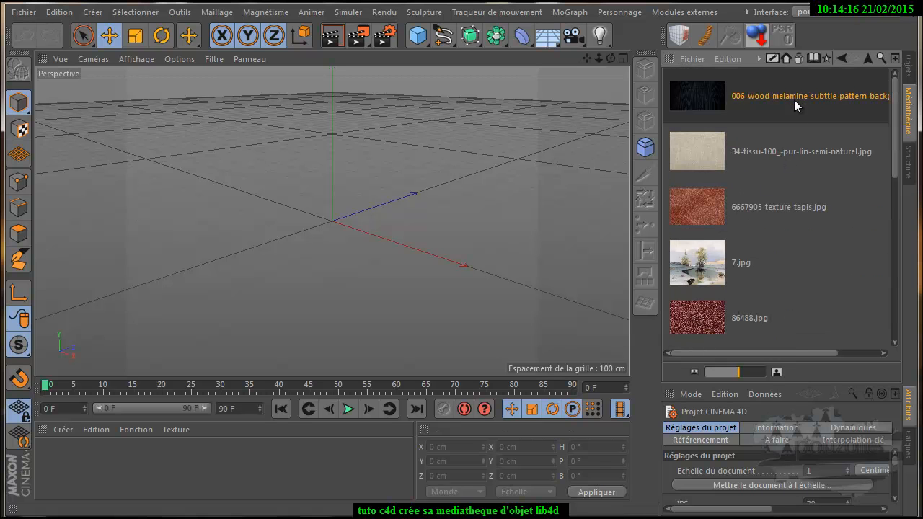
left_click(867, 57)
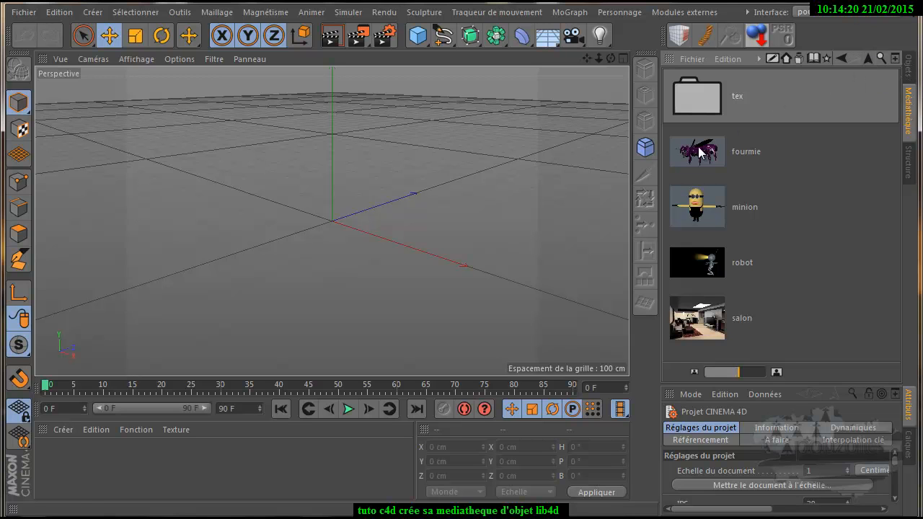
Place the fourmie preset from the tuto library in the empty scene and render it in the perspective view.
left_click(786, 162)
left_click_drag(707, 153, 398, 189)
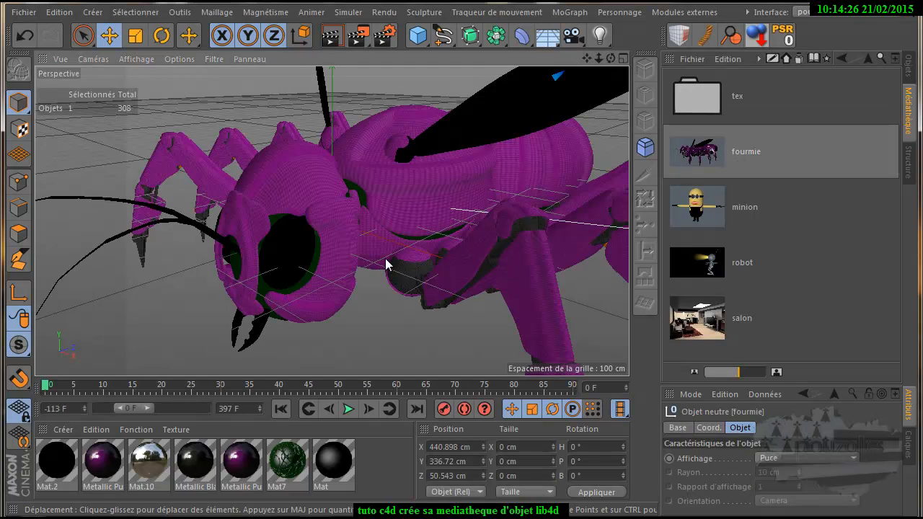
scroll(385, 258, "down", 10)
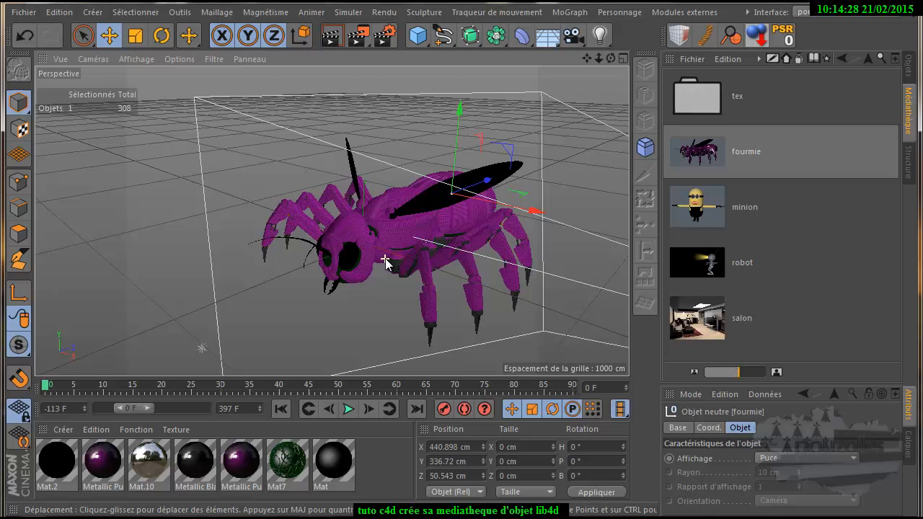
scroll(385, 261, "down", 2)
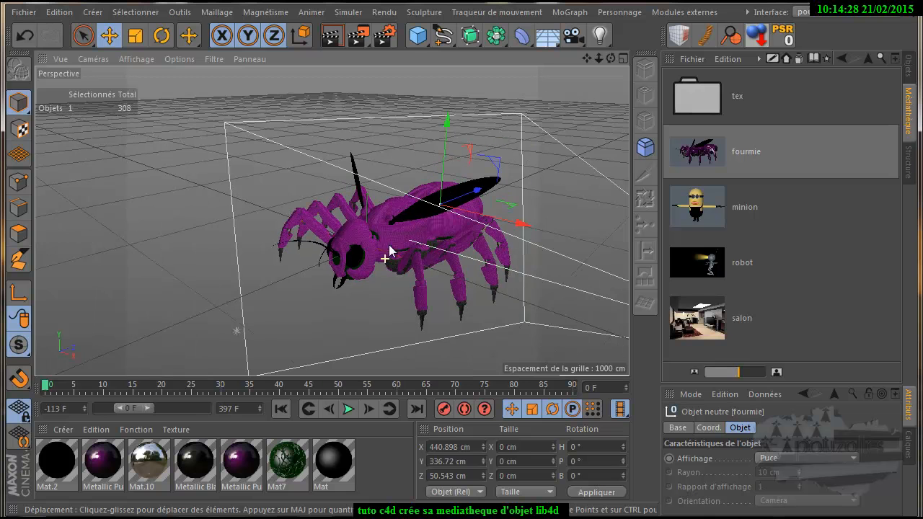
left_click(330, 36)
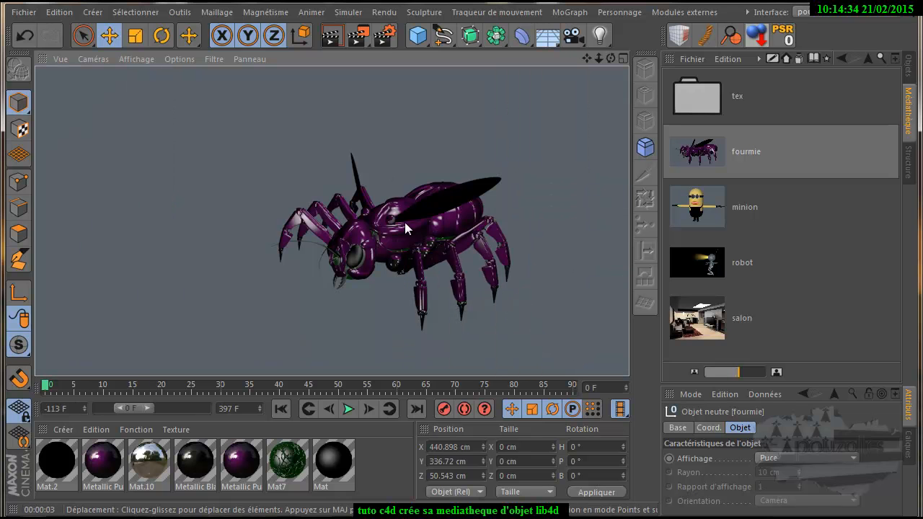
Locate the tuto library on disk in Windows Explorer and select its tuto.lib4d file.
left_click(868, 59)
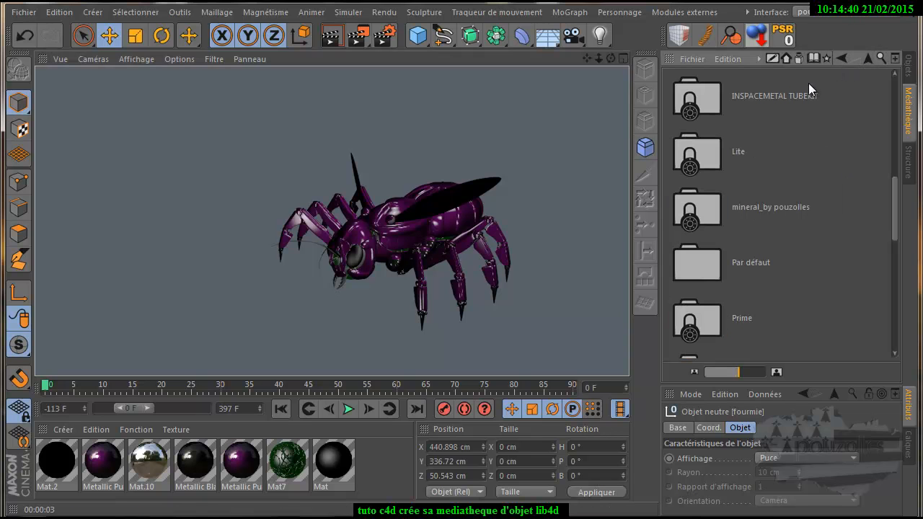
left_click_drag(900, 203, 898, 303)
right_click(704, 263)
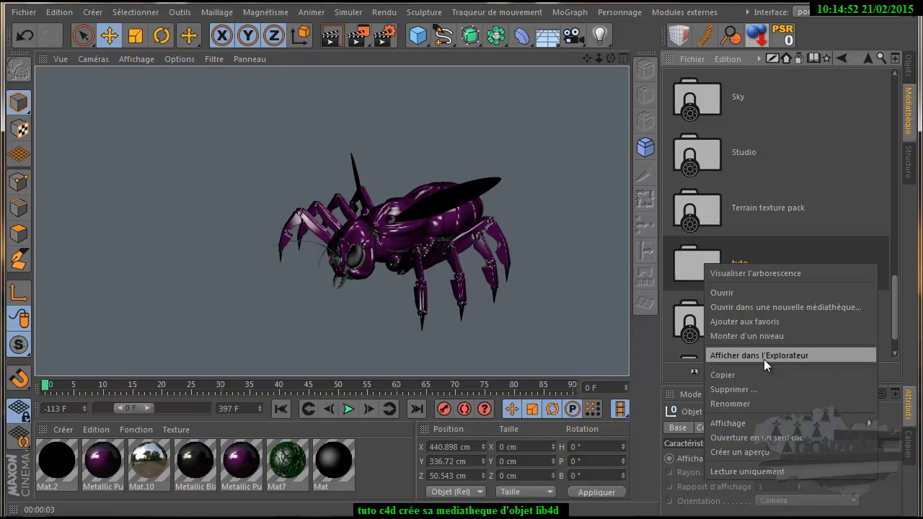
left_click(744, 355)
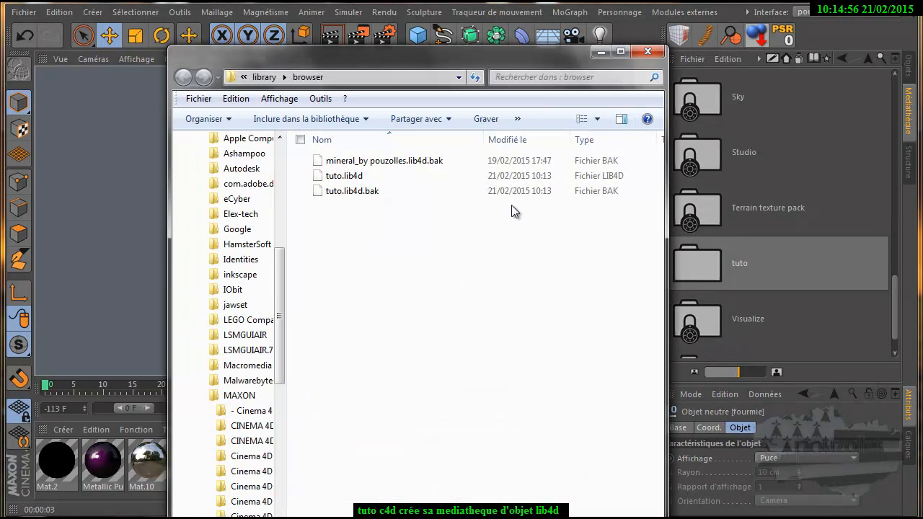
left_click(336, 179)
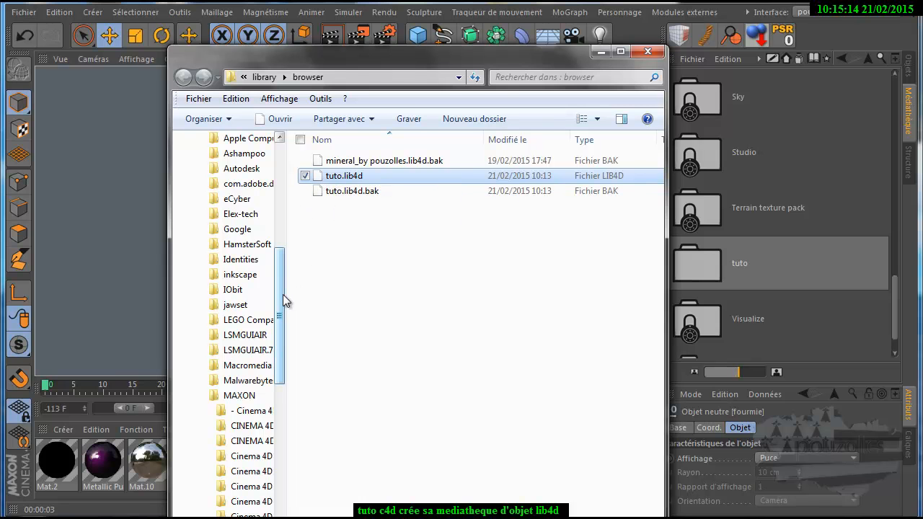
Examine the library\browser folder of the CINEMA 4D R14 installation under Programmes\MAXON on drive C, then close Explorer.
left_click_drag(282, 294, 282, 518)
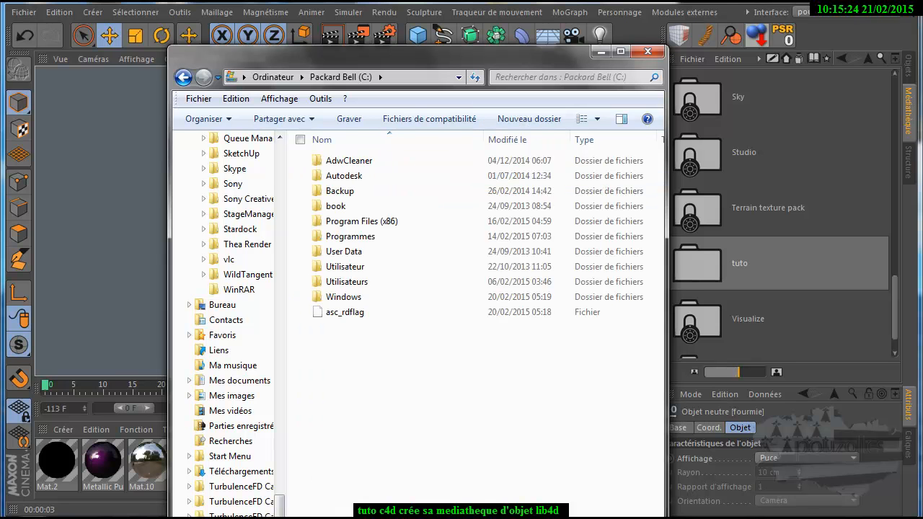
left_click(347, 238)
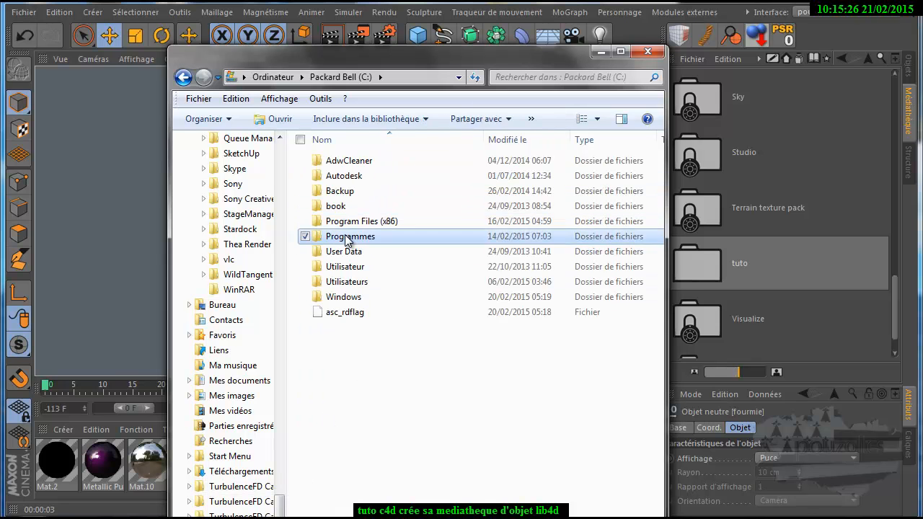
double_click(347, 238)
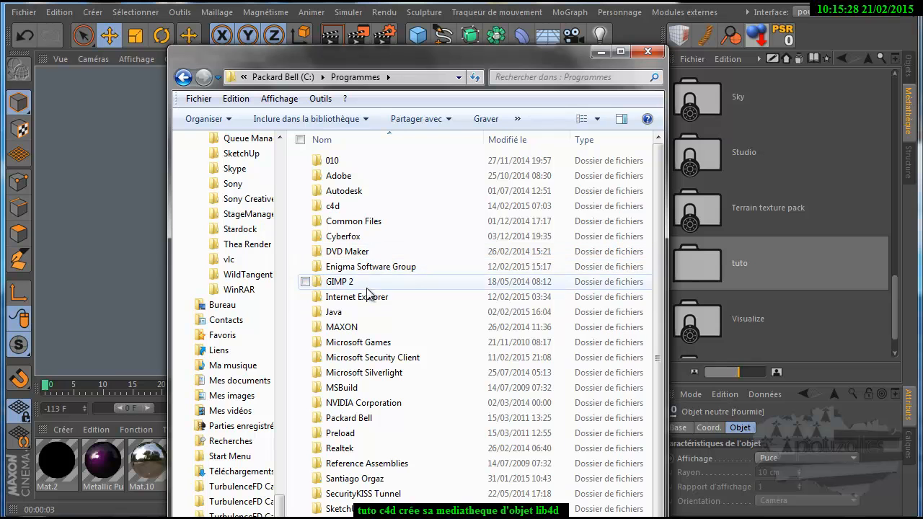
double_click(352, 326)
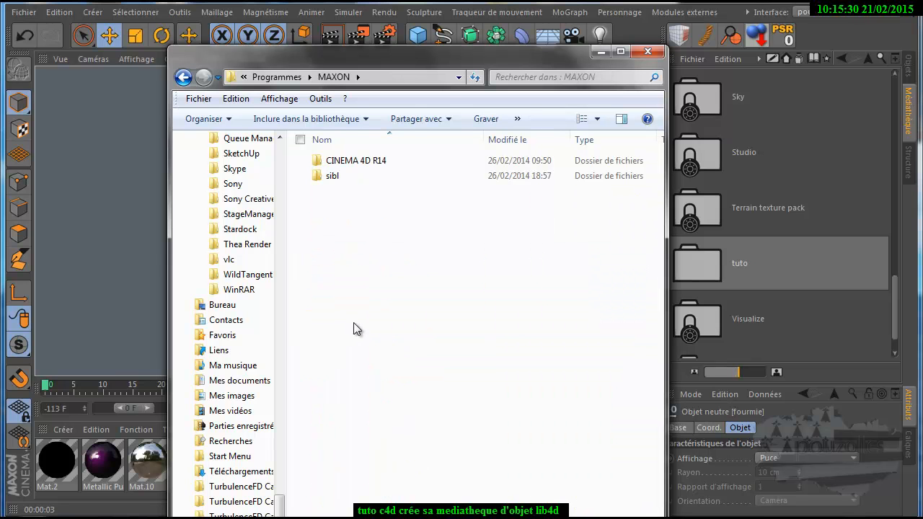
double_click(352, 163)
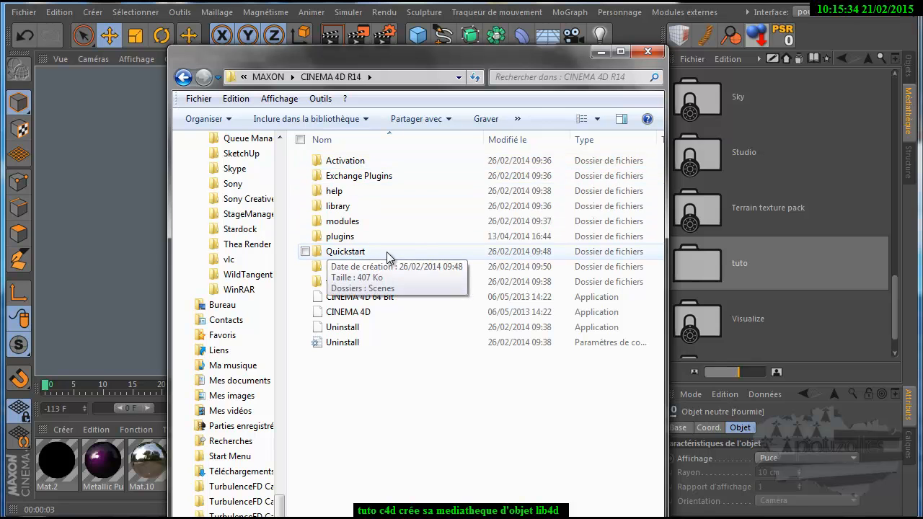
double_click(346, 207)
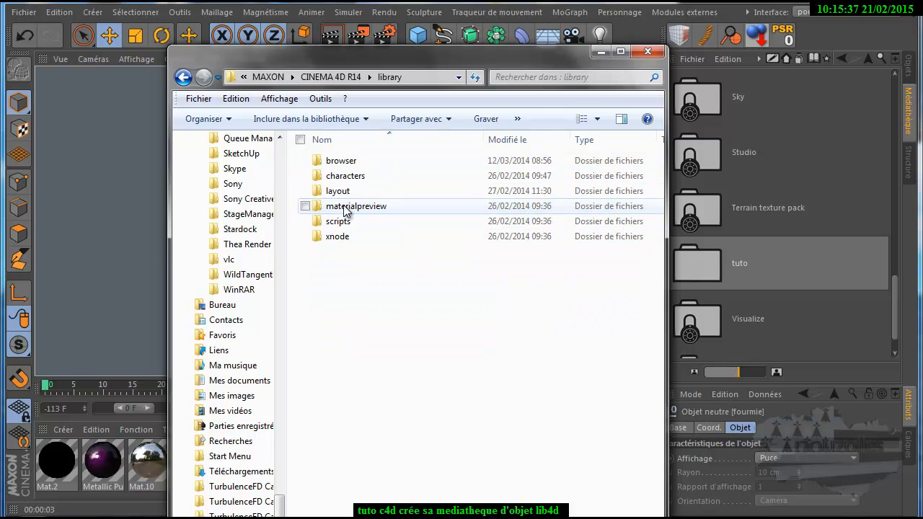
double_click(339, 166)
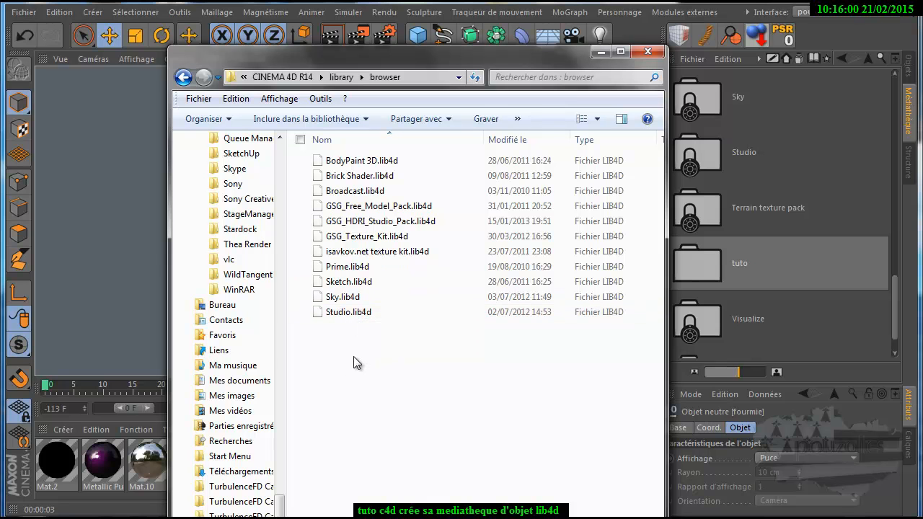
right_click(354, 356)
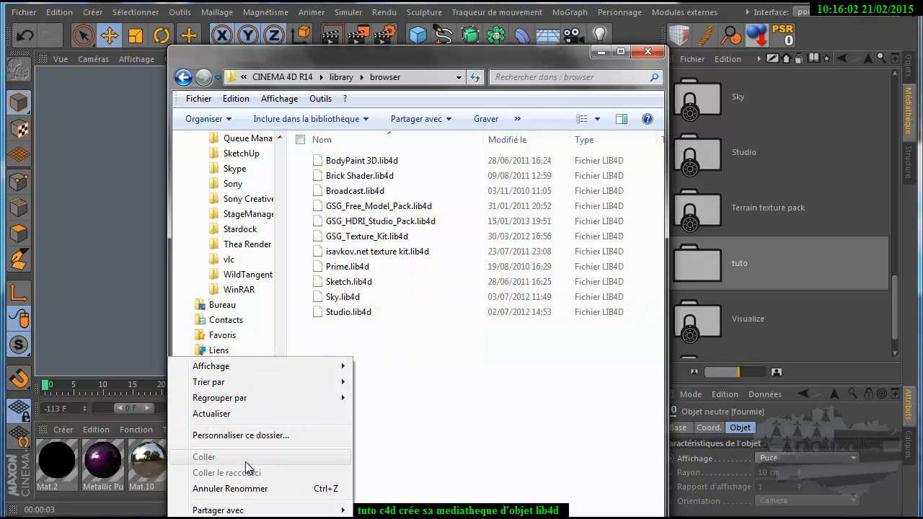
left_click(647, 55)
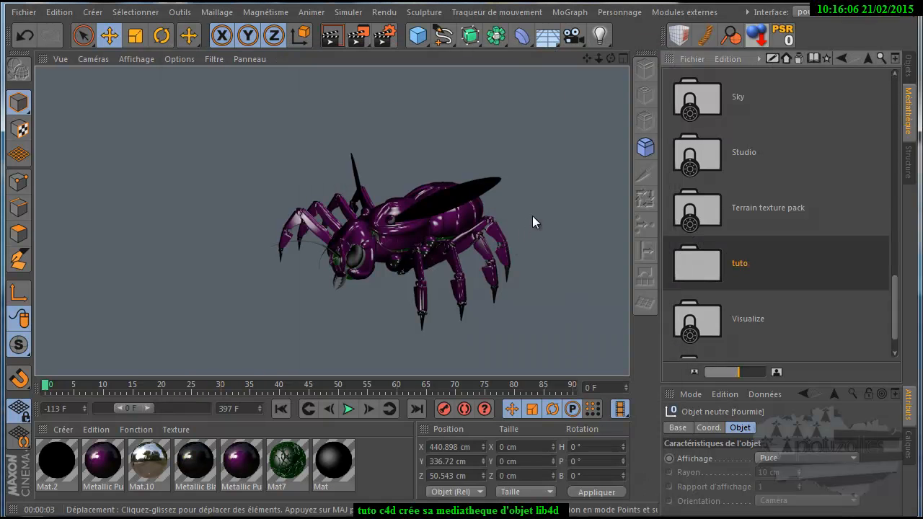